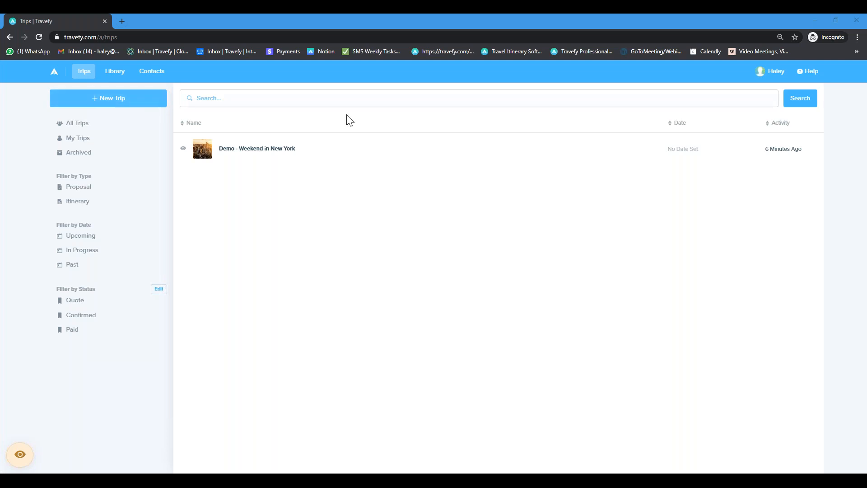
# Step: Open the agency Website builder from the account name dropdown
pyautogui.click(771, 75)
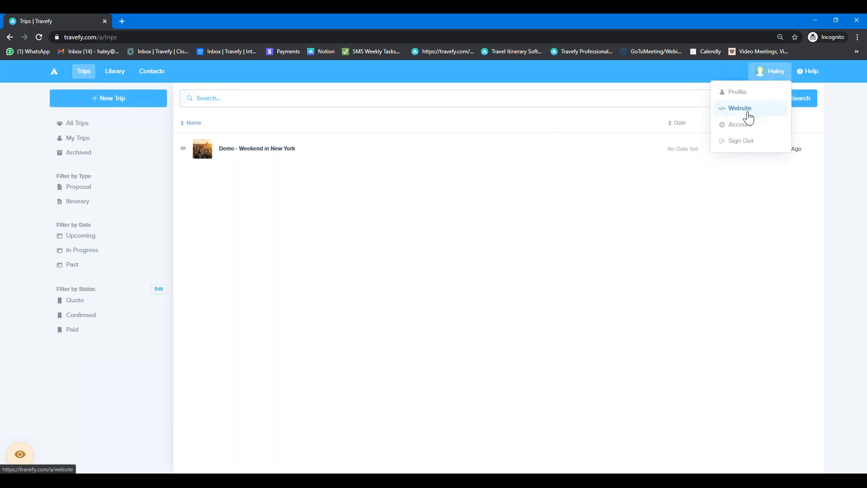
pyautogui.click(747, 113)
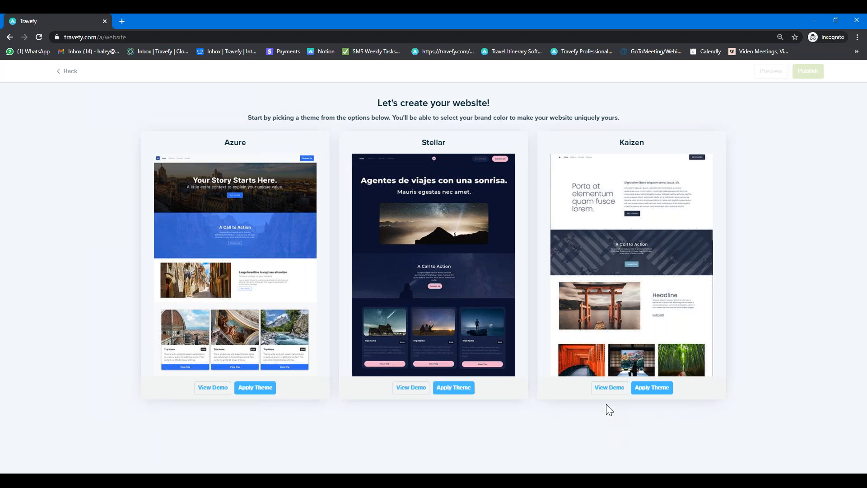
# Step: Preview and scroll through the Kaizen theme's demo site
pyautogui.click(607, 388)
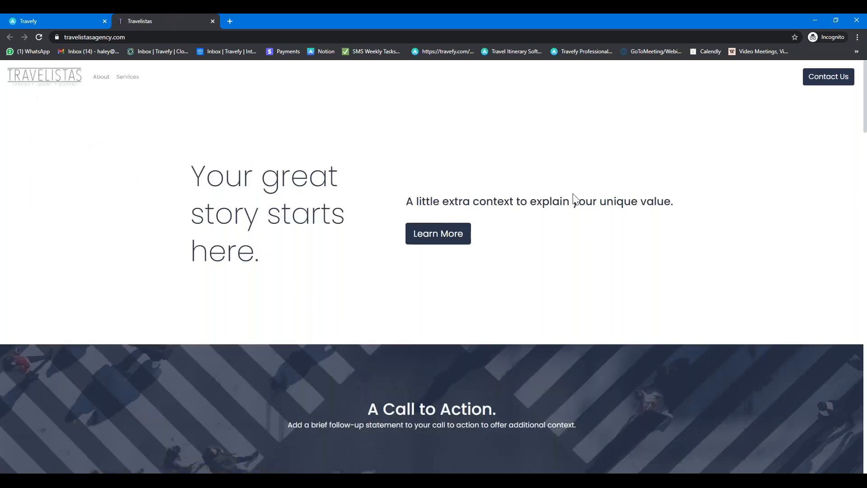
pyautogui.scroll(-8, 582, 231)
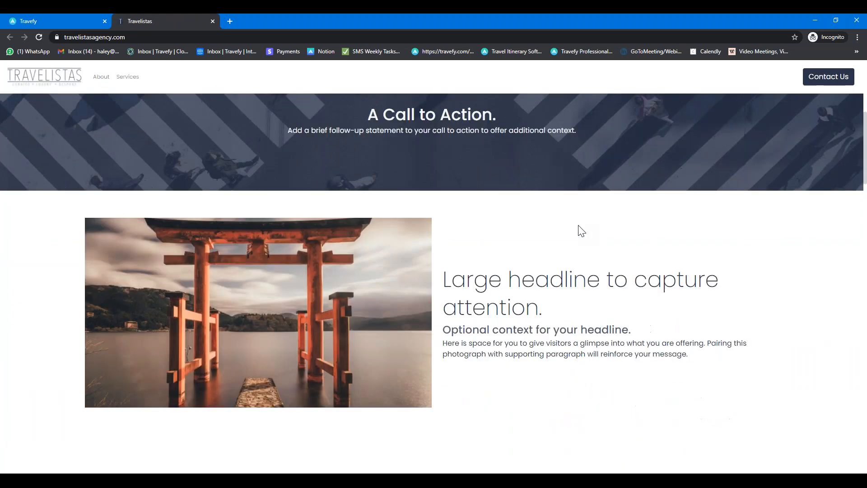
pyautogui.scroll(-9, 582, 230)
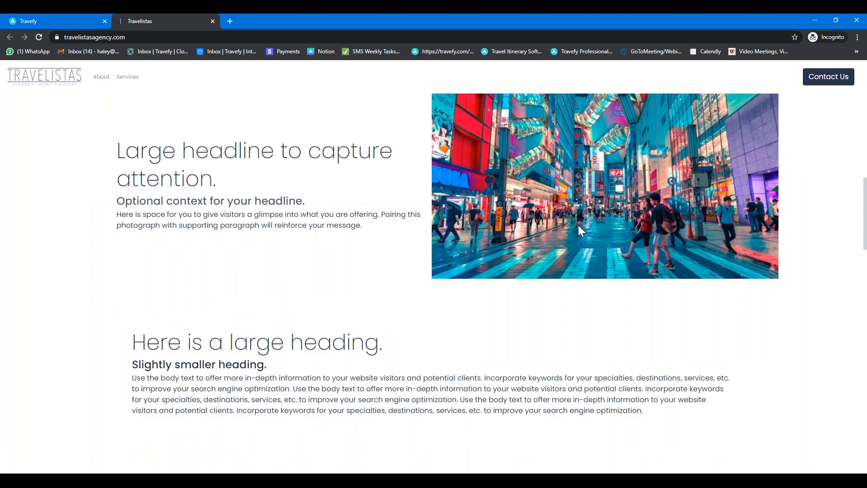
pyautogui.scroll(-10, 581, 231)
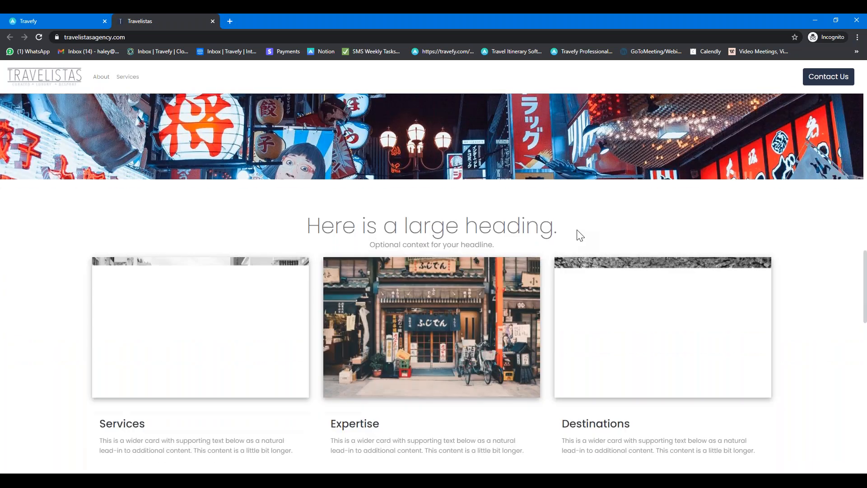
pyautogui.scroll(-4, 576, 229)
pyautogui.scroll(20, 567, 246)
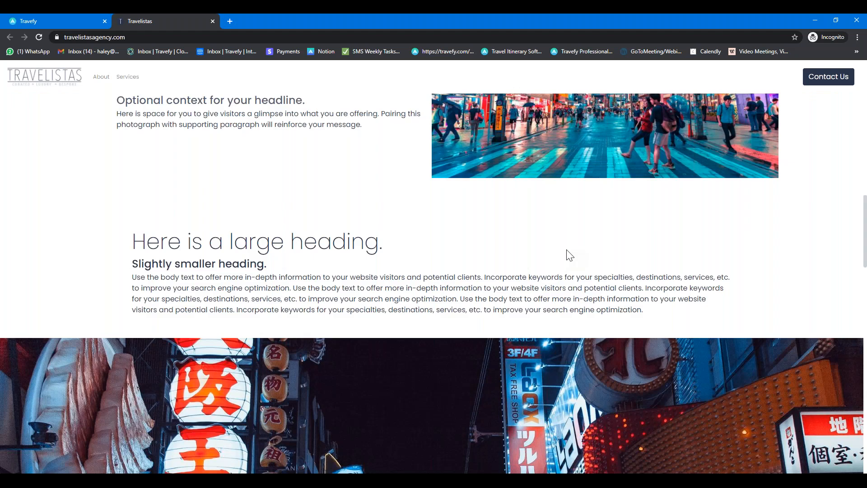
pyautogui.scroll(7, 277, 82)
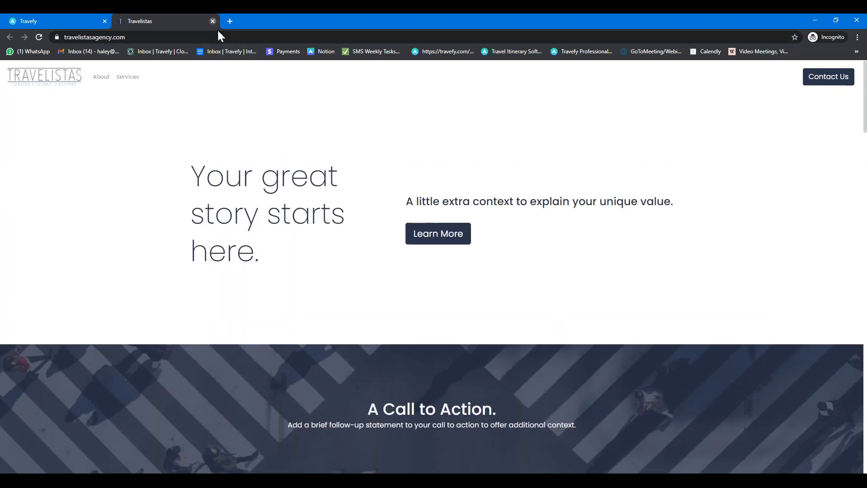
# Step: Close the demo and apply the Azure theme to start the website
pyautogui.click(212, 21)
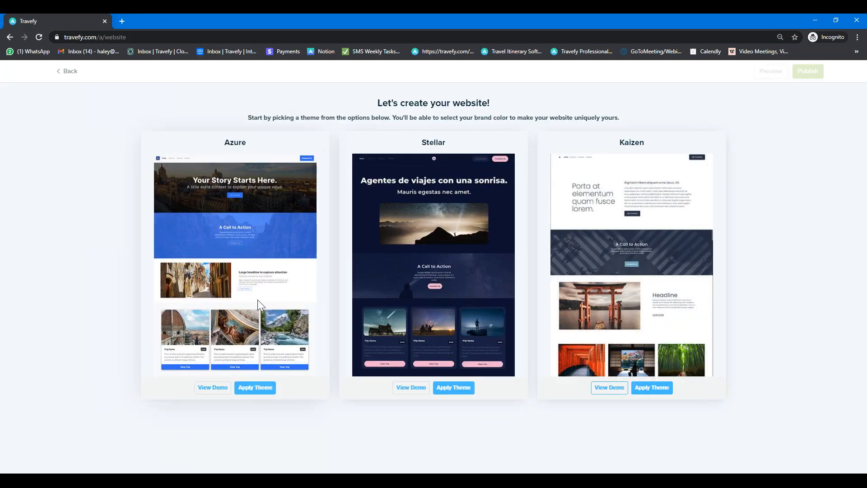
pyautogui.click(255, 389)
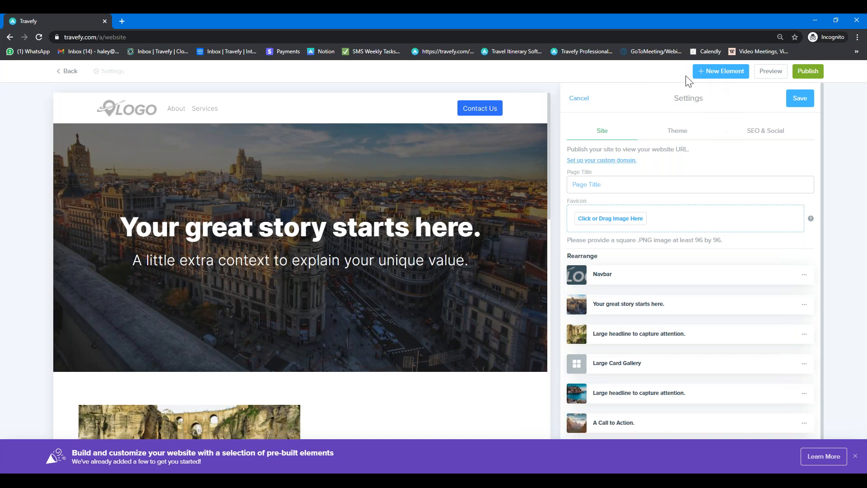
# Step: Dismiss the pre-built elements banner and upload jetset-favicon as the site favicon, then save
pyautogui.click(856, 456)
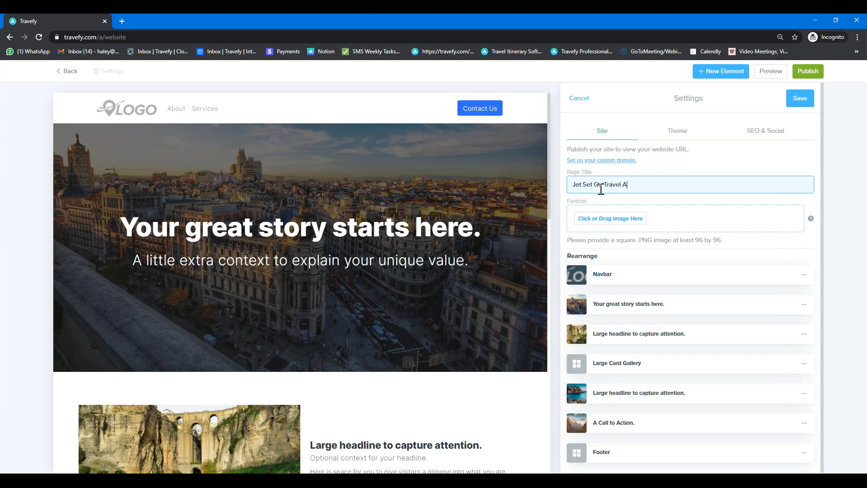
pyautogui.click(598, 220)
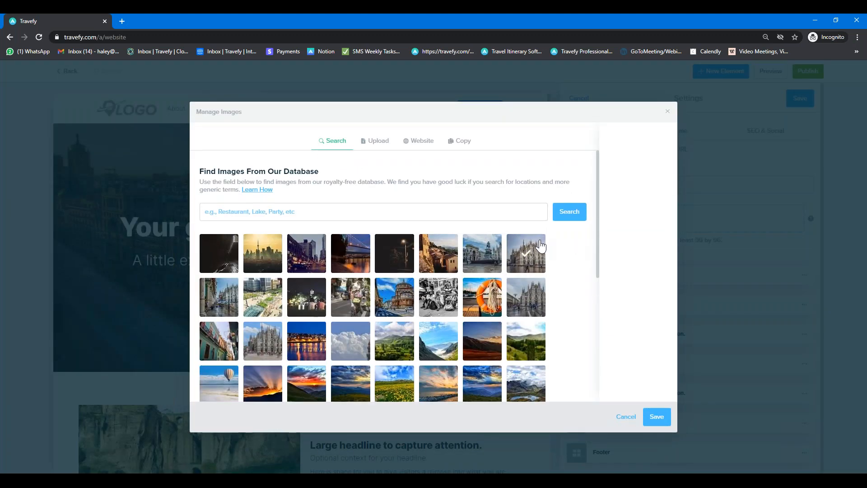
pyautogui.click(455, 217)
pyautogui.click(377, 141)
pyautogui.click(394, 212)
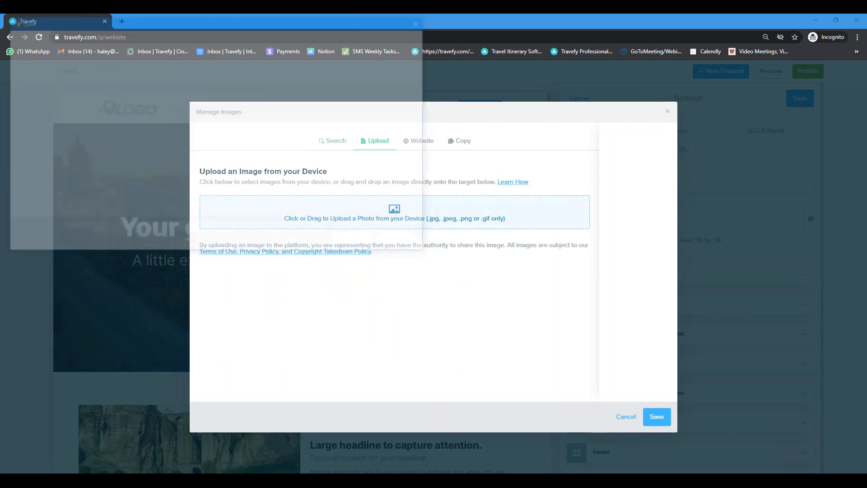
pyautogui.click(209, 74)
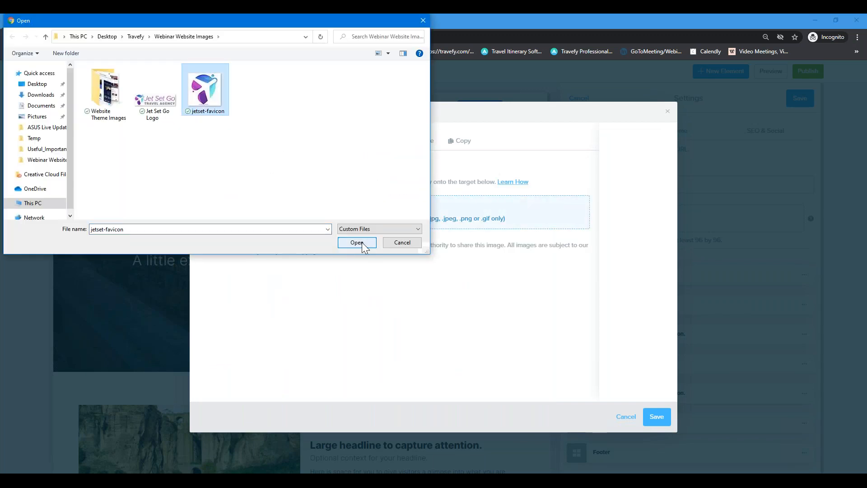
pyautogui.click(362, 242)
pyautogui.click(655, 424)
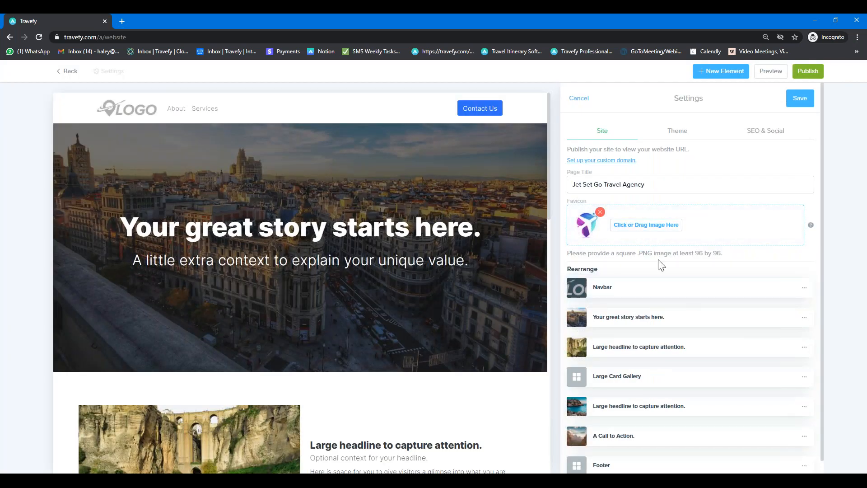
# Step: Try moving the Large headline section above the hero, then put it back below
pyautogui.scroll(-1, 662, 265)
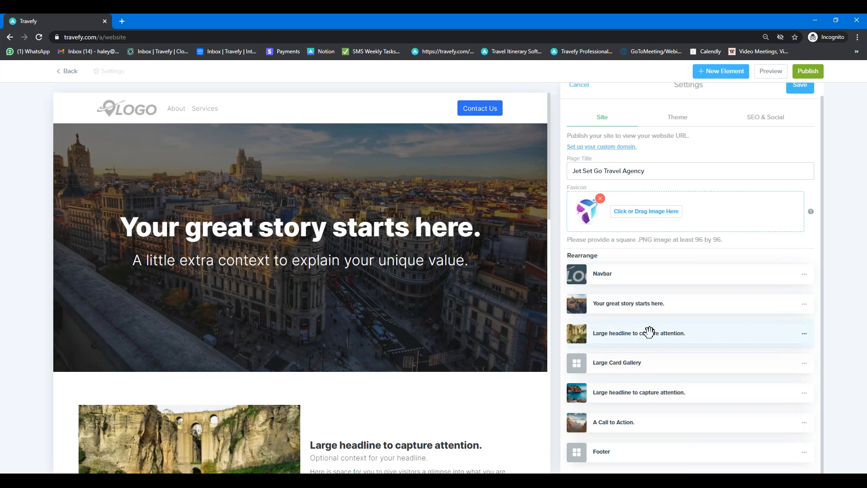
pyautogui.moveTo(633, 334); pyautogui.dragTo(650, 311)
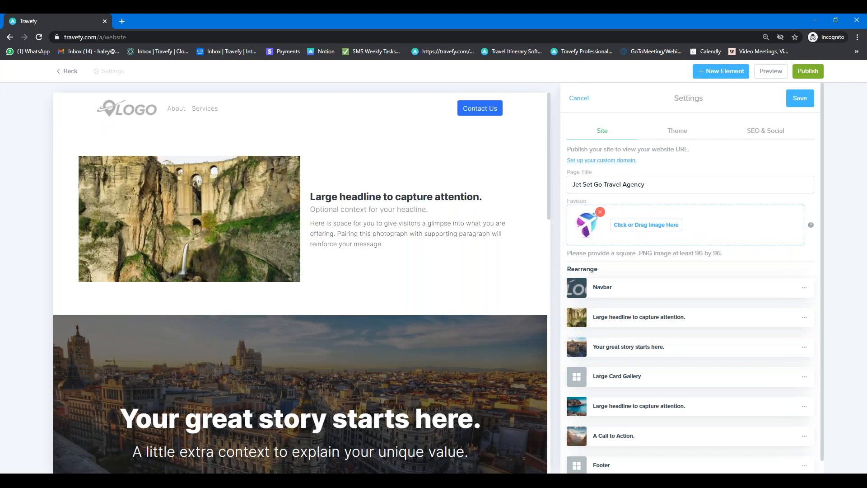
pyautogui.moveTo(633, 319); pyautogui.dragTo(609, 349)
# Step: Delete the 'A Call to Action' section from the site
pyautogui.scroll(-4, 412, 306)
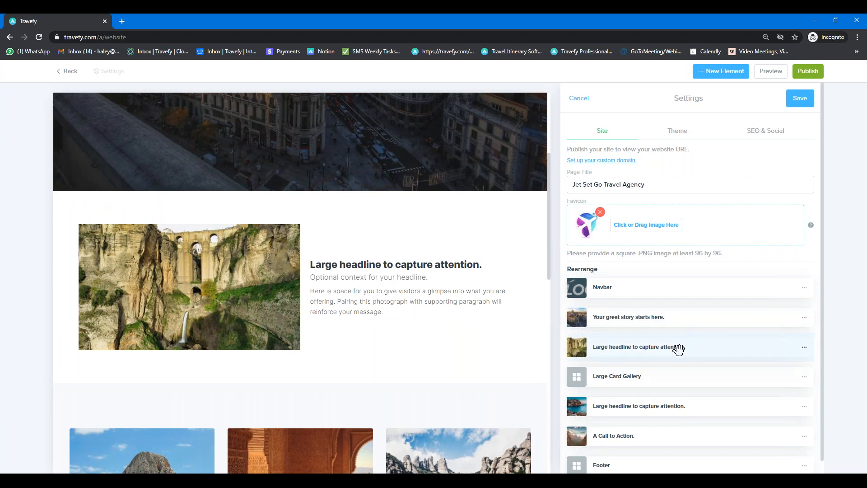
pyautogui.scroll(-1, 676, 362)
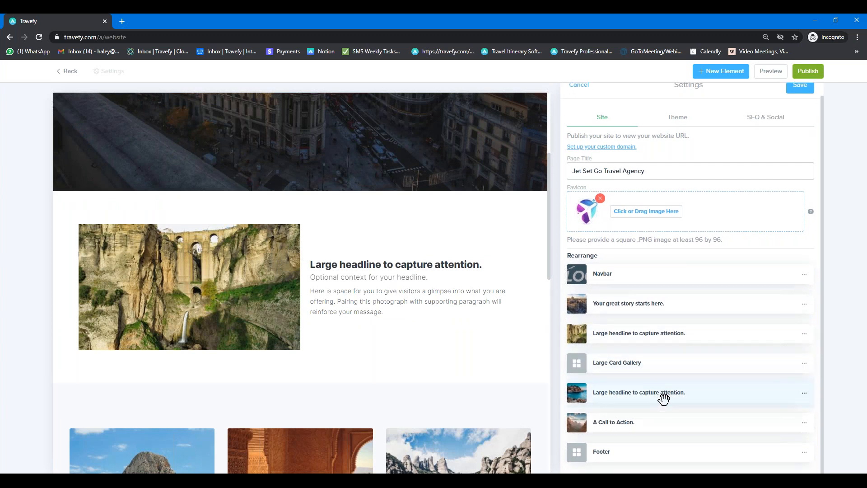
pyautogui.click(804, 425)
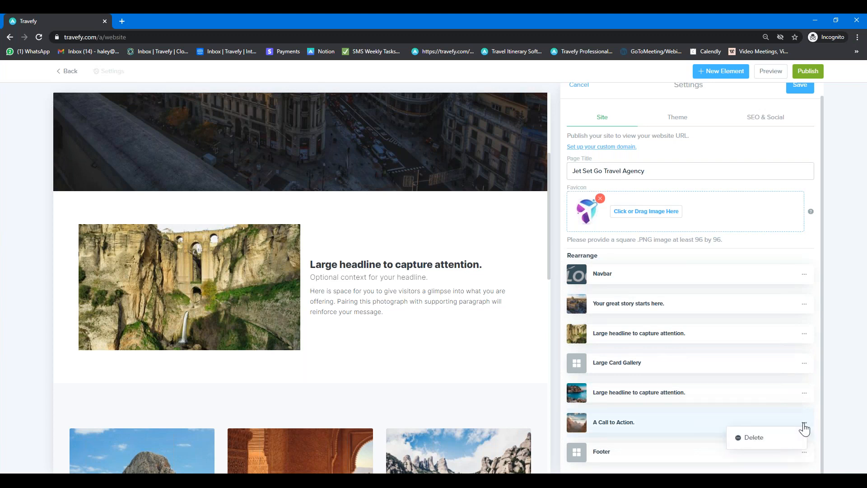
pyautogui.click(753, 437)
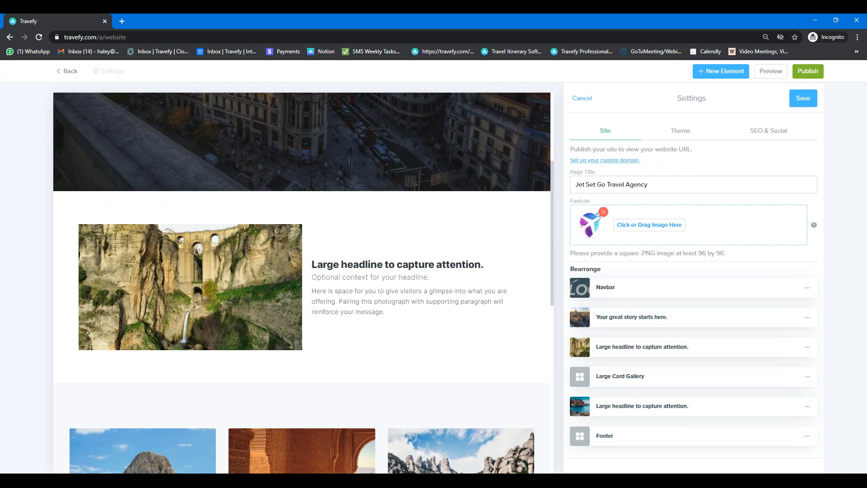
# Step: Open the theme settings and try the Stellar and Kaizen themes
pyautogui.click(679, 135)
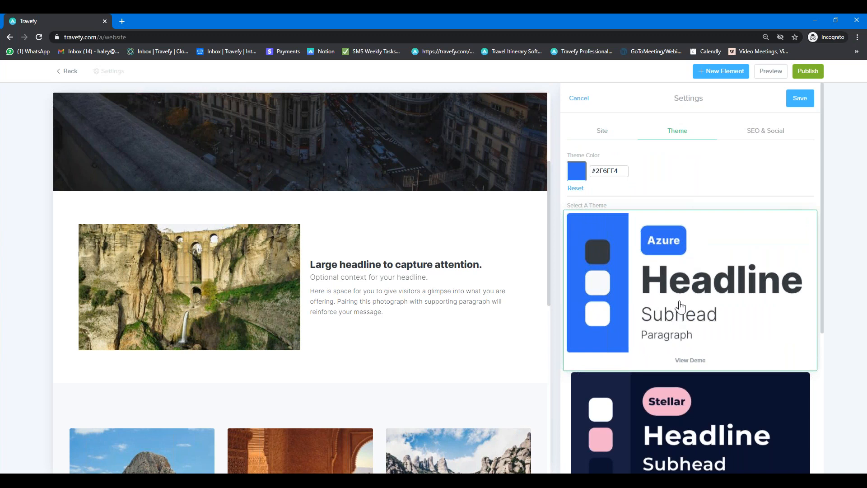
pyautogui.scroll(-2, 681, 308)
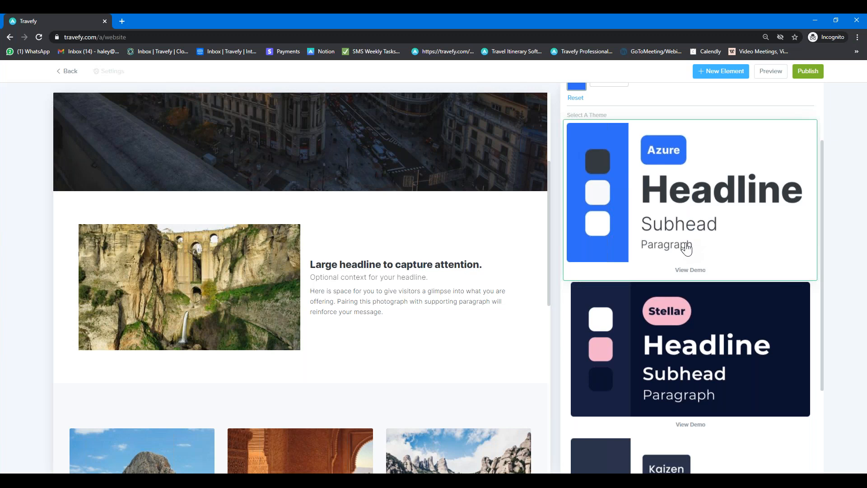
pyautogui.click(687, 341)
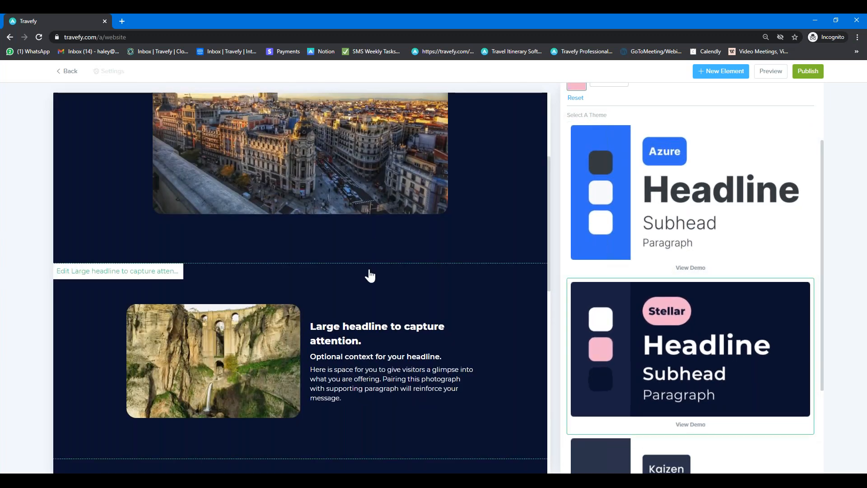
pyautogui.scroll(4, 316, 203)
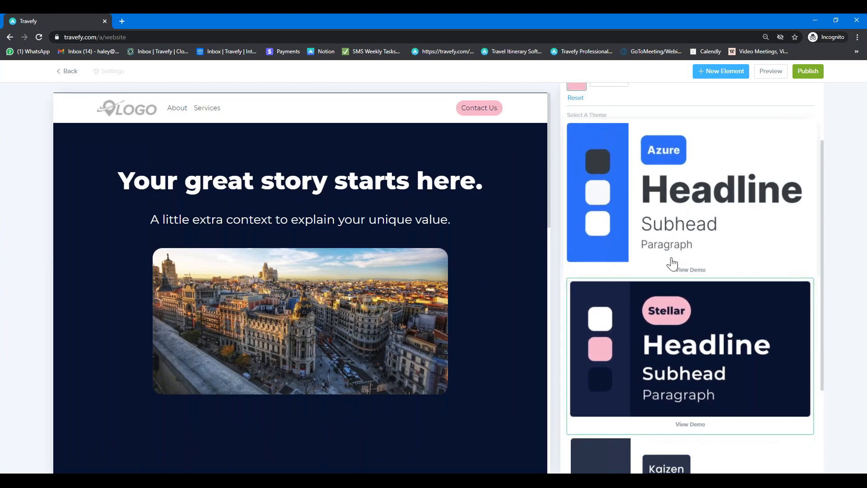
pyautogui.scroll(-3, 677, 334)
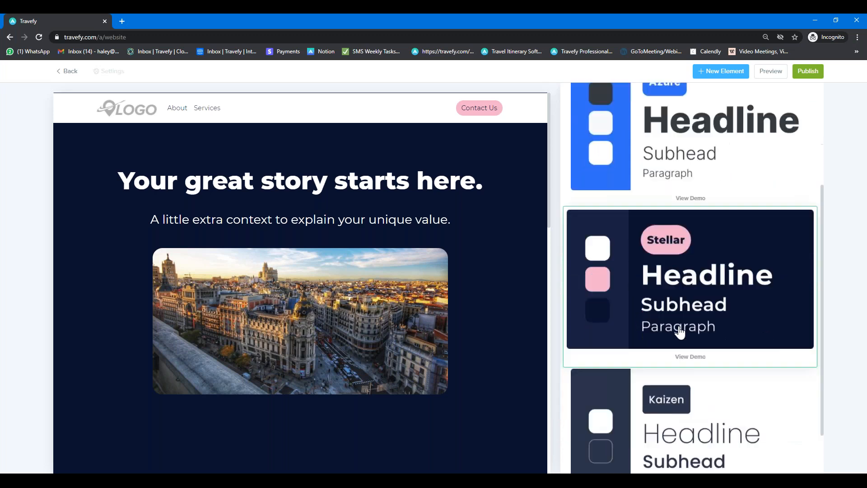
pyautogui.click(692, 381)
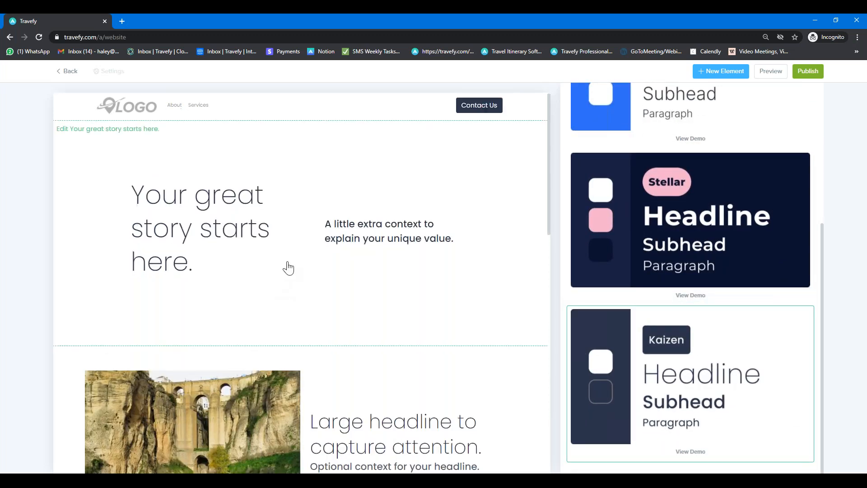
# Step: Return via Stellar to the Azure theme with its blue colour #2F6FF4
pyautogui.scroll(-2, 287, 267)
pyautogui.scroll(-4, 287, 268)
pyautogui.scroll(6, 310, 271)
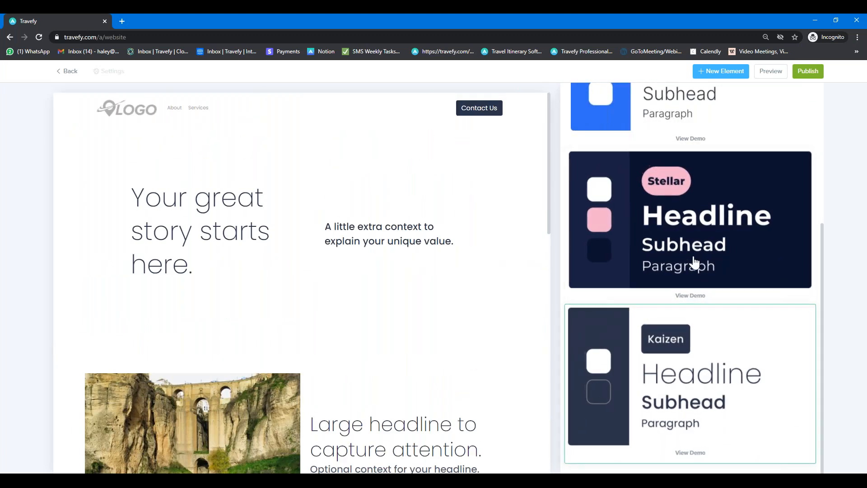
pyautogui.click(695, 260)
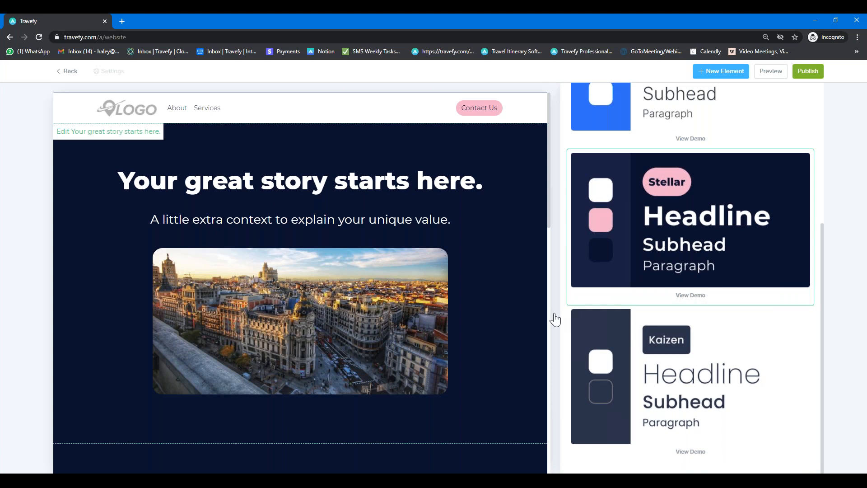
pyautogui.scroll(3, 639, 363)
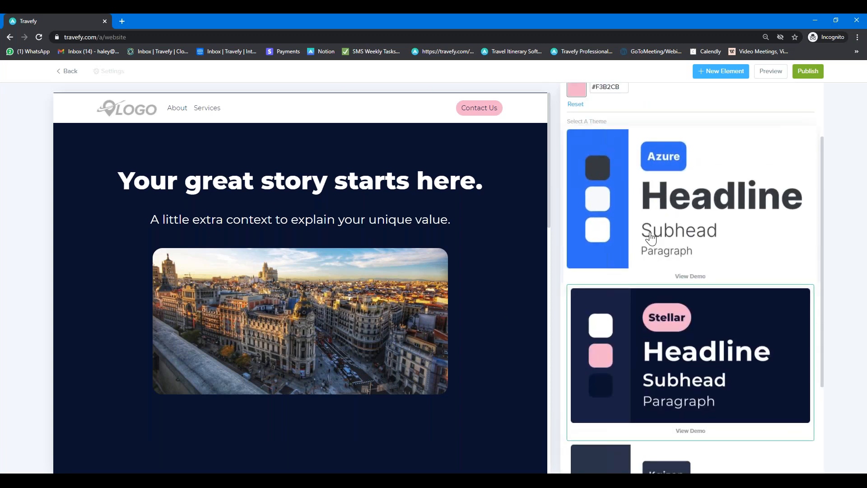
pyautogui.click(664, 228)
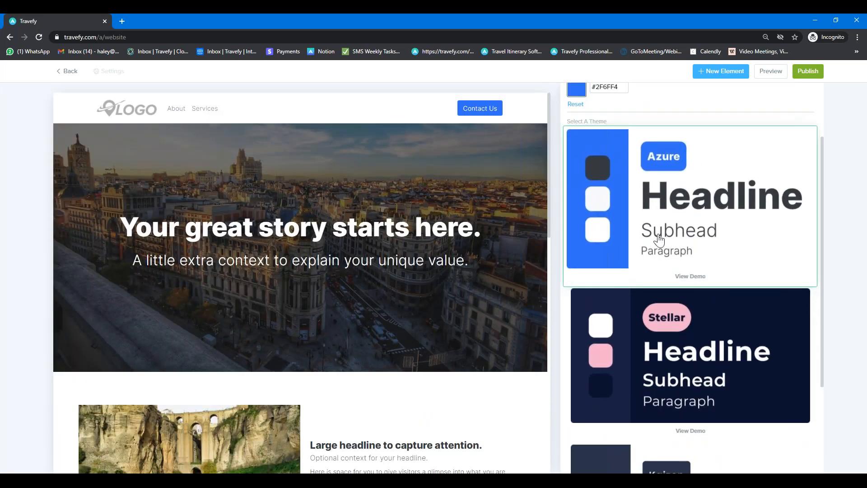
pyautogui.scroll(1, 659, 242)
pyautogui.scroll(1, 660, 242)
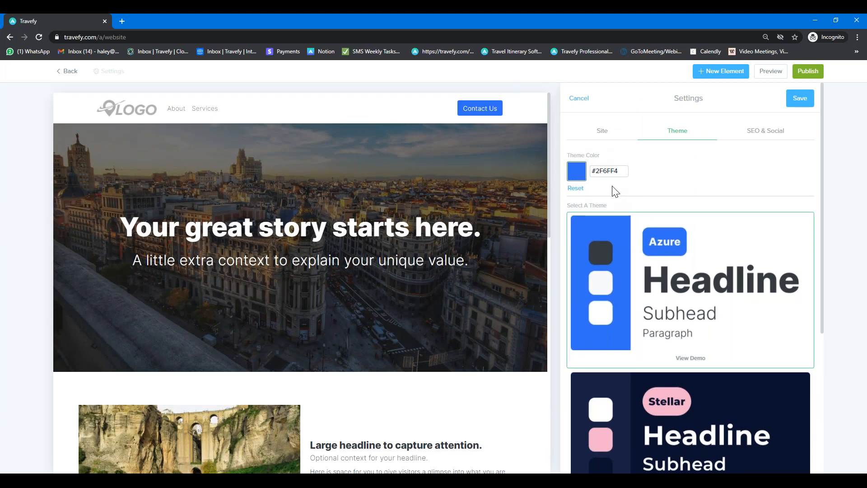
# Step: Shift the theme colour's hue to teal #2ff4dd, then apply the dark Stellar theme
pyautogui.click(579, 176)
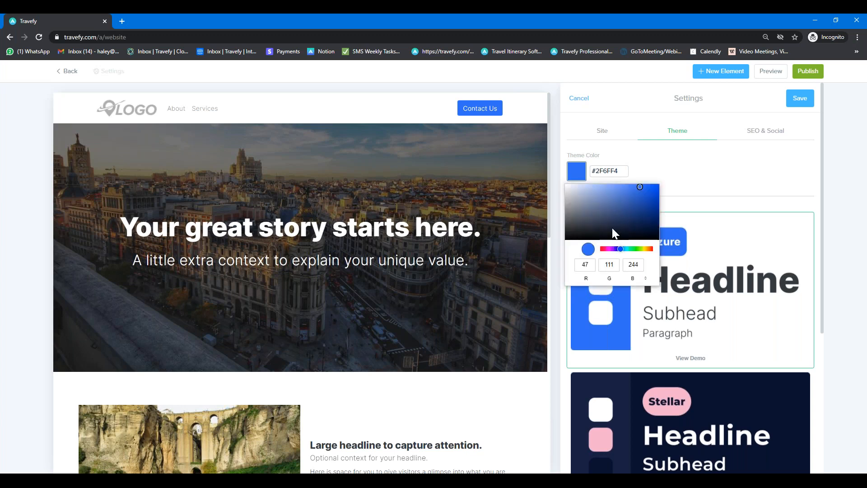
pyautogui.moveTo(621, 253)
pyautogui.mouseDown()
pyautogui.moveTo(649, 250)
pyautogui.moveTo(622, 249)
pyautogui.mouseUp()
pyautogui.moveTo(623, 250)
pyautogui.mouseDown()
pyautogui.moveTo(645, 249)
pyautogui.moveTo(602, 251)
pyautogui.moveTo(642, 249)
pyautogui.moveTo(621, 259)
pyautogui.moveTo(641, 257)
pyautogui.moveTo(632, 258)
pyautogui.mouseUp()
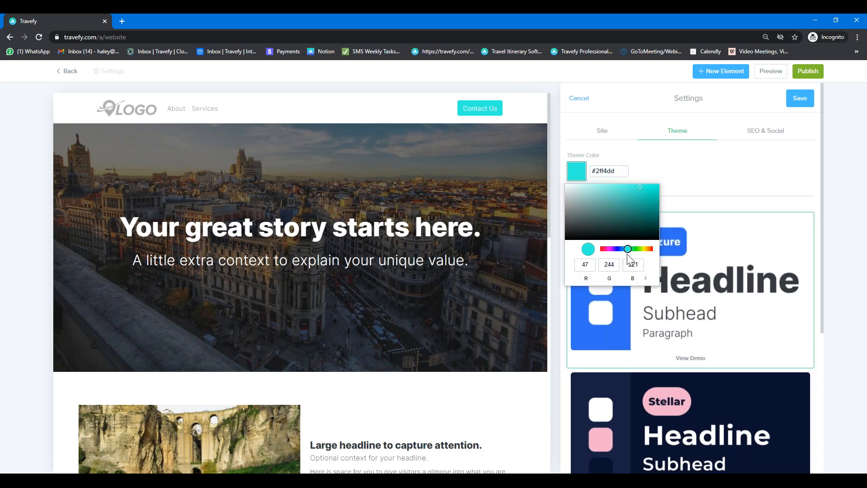
pyautogui.click(714, 159)
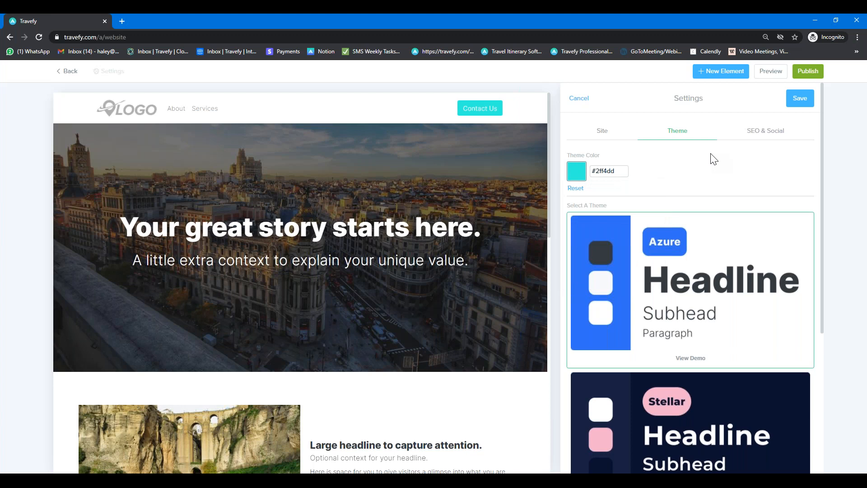
pyautogui.scroll(-1, 718, 235)
pyautogui.click(691, 383)
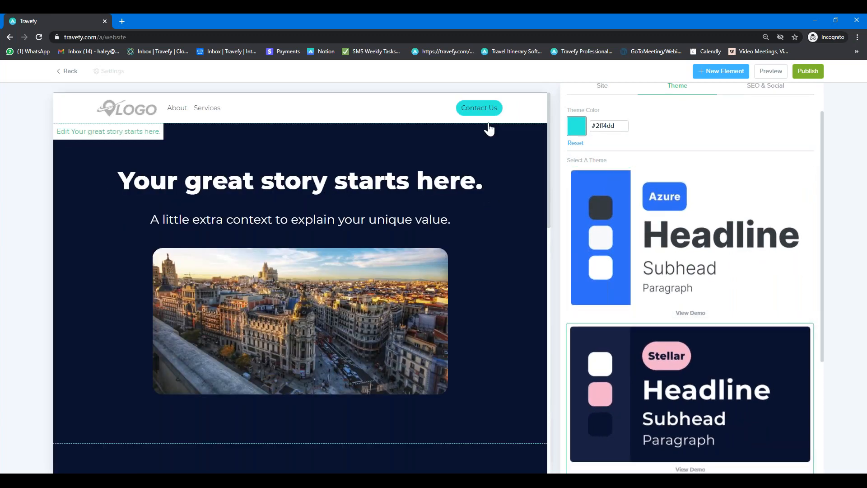
# Step: Try the Kaizen theme on the website
pyautogui.scroll(-15, 363, 315)
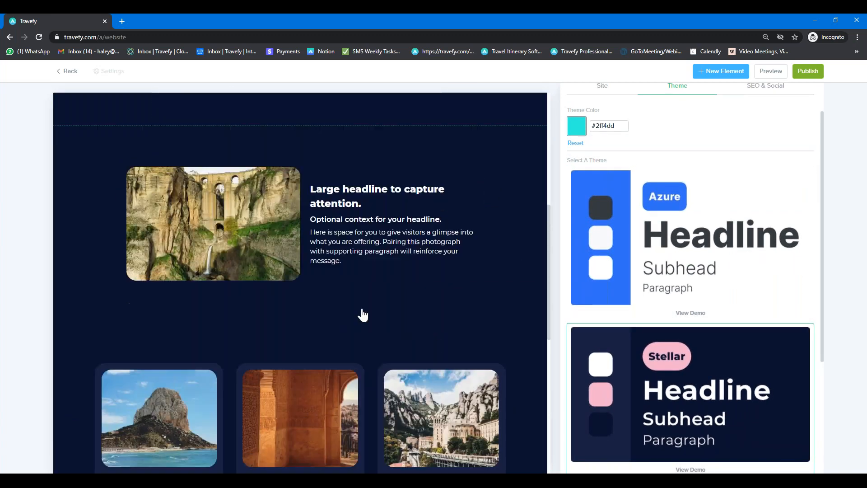
pyautogui.scroll(-4, 716, 385)
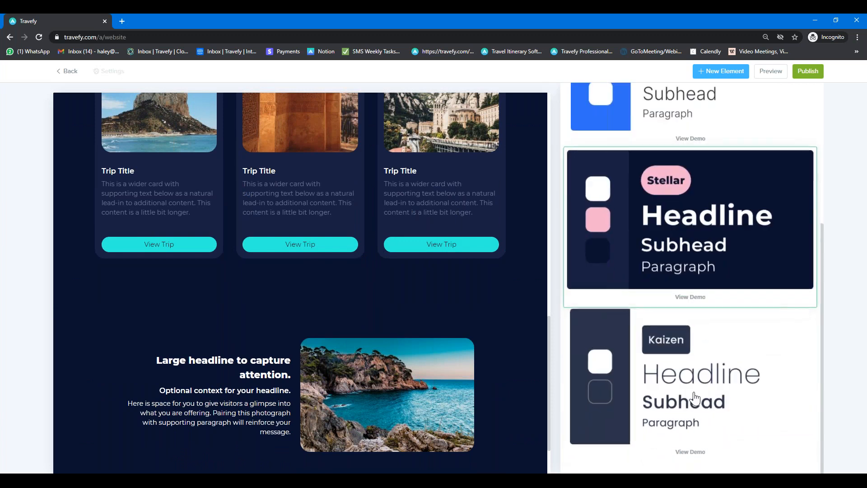
pyautogui.click(602, 360)
# Step: Return to the Azure theme keeping teal #2ff4dd, and show the SEO & Social settings
pyautogui.scroll(10, 428, 297)
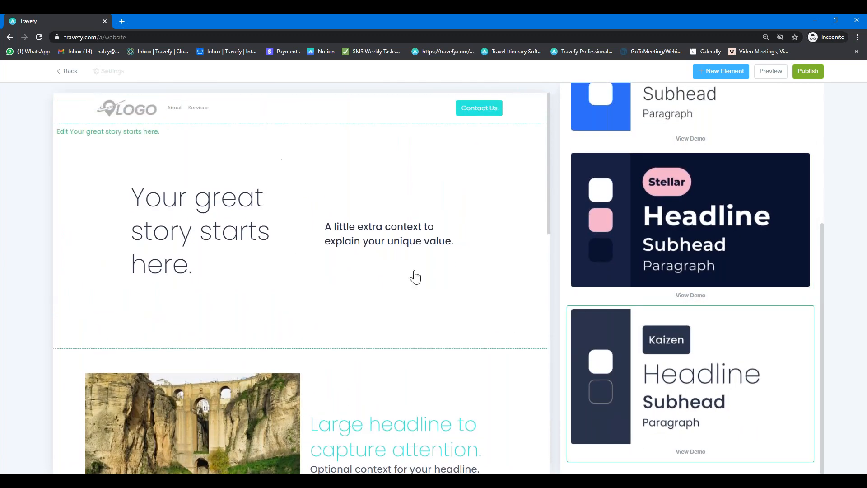
pyautogui.scroll(5, 745, 325)
pyautogui.click(692, 295)
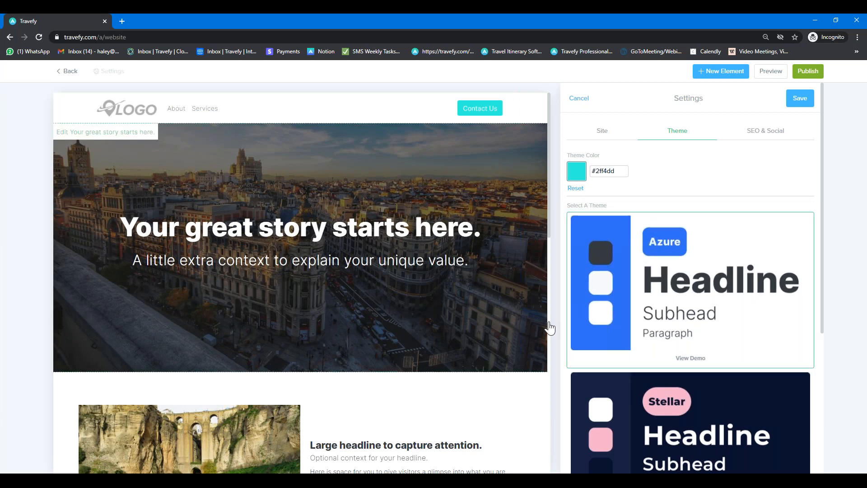
pyautogui.click(767, 138)
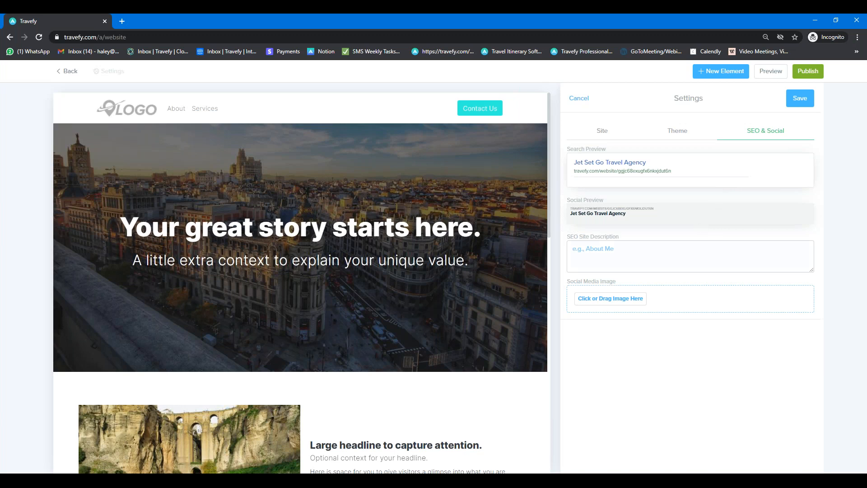
# Step: Paste the Jet Set Go custom-travel-planning description into the SEO Site Description box
pyautogui.click(665, 253)
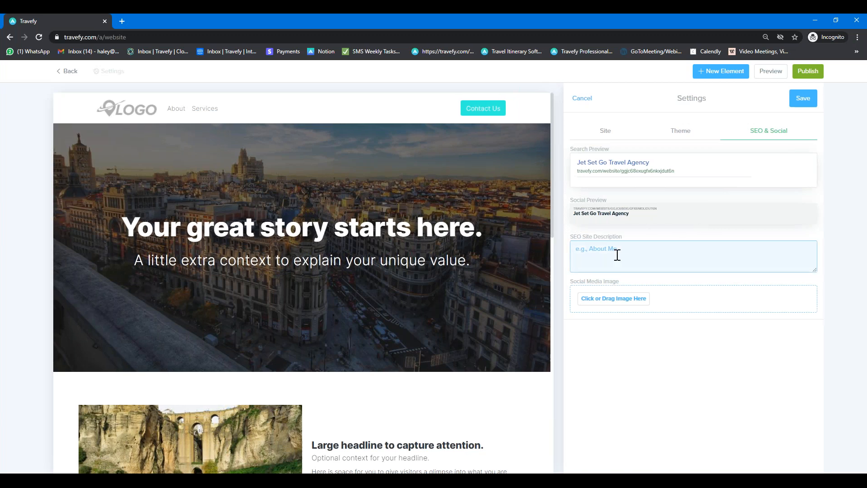
pyautogui.click(625, 298)
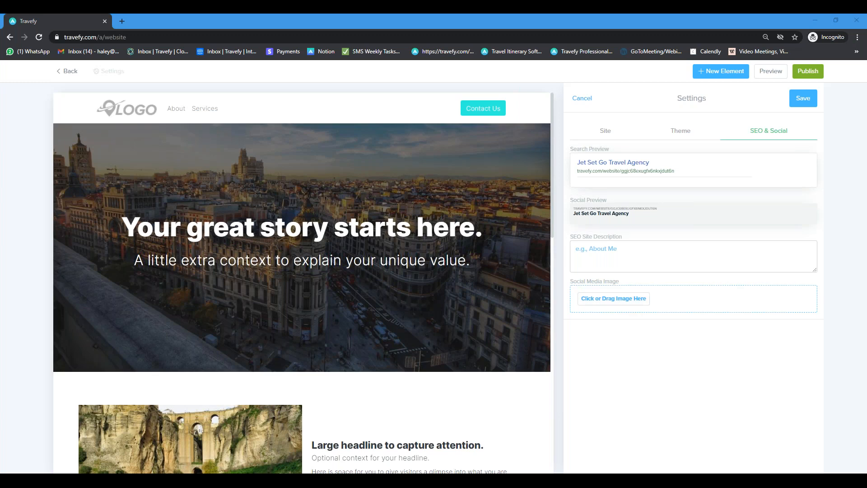
pyautogui.click(609, 257)
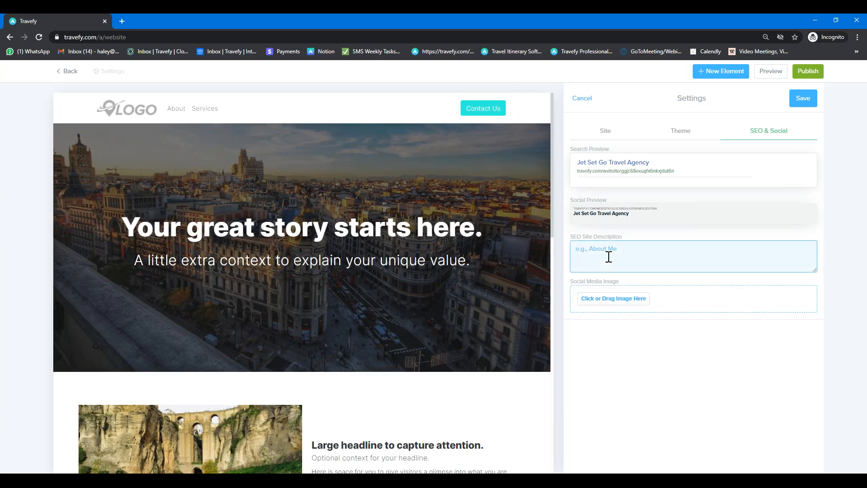
pyautogui.write('Jet Set Go Travel Agency specializes in custom travel planning. We craft unique travel experiences you will never forget.')
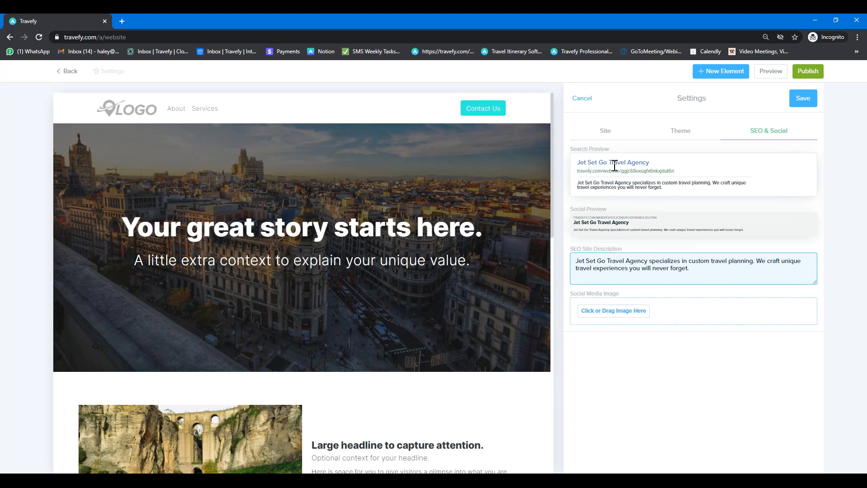
# Step: Pick a white-sand beach photo from an 'ocean view' search as social image and save settings
pyautogui.click(605, 315)
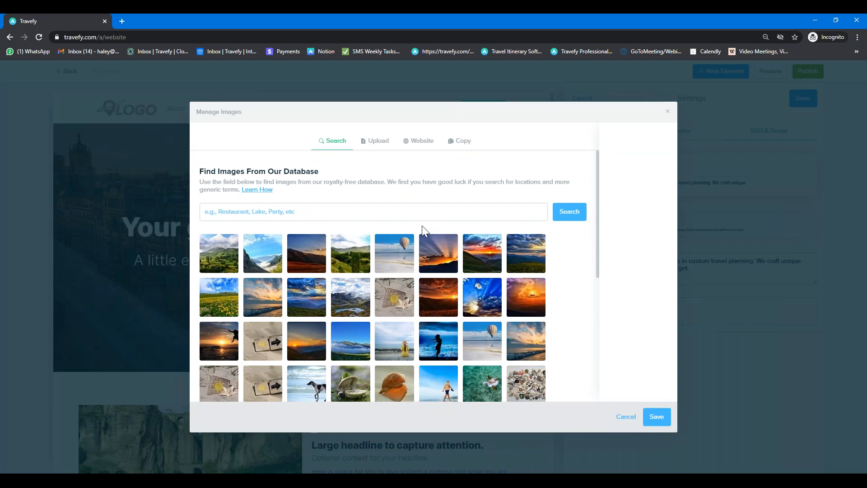
pyautogui.click(353, 216)
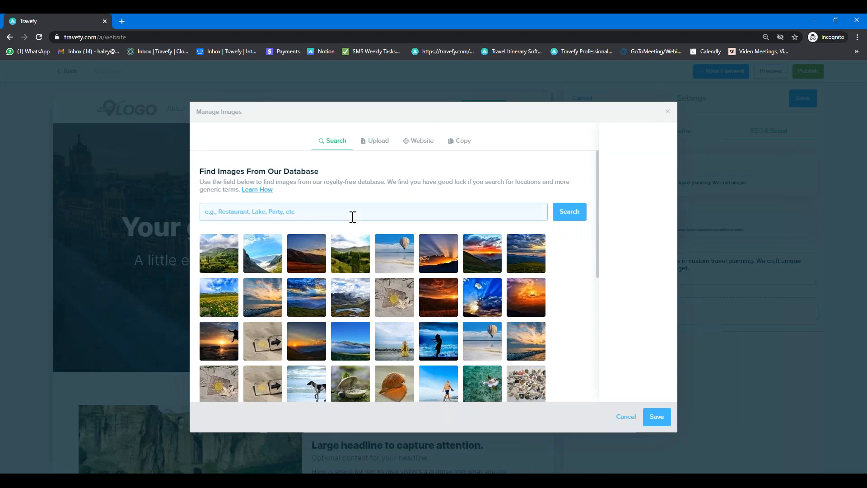
pyautogui.write('ocean view')
pyautogui.press('Return')
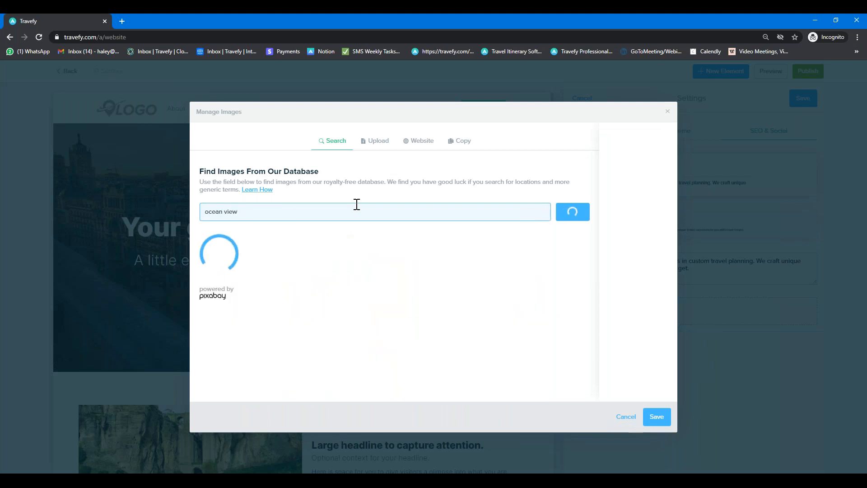
pyautogui.click(227, 269)
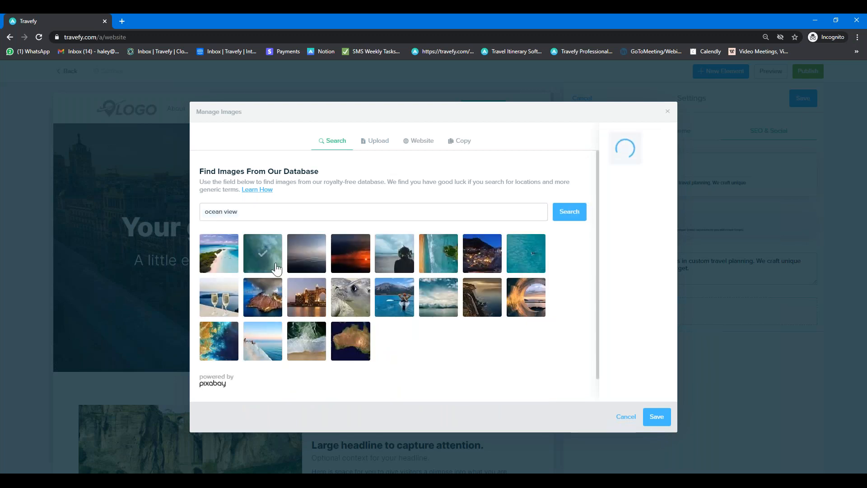
pyautogui.click(656, 416)
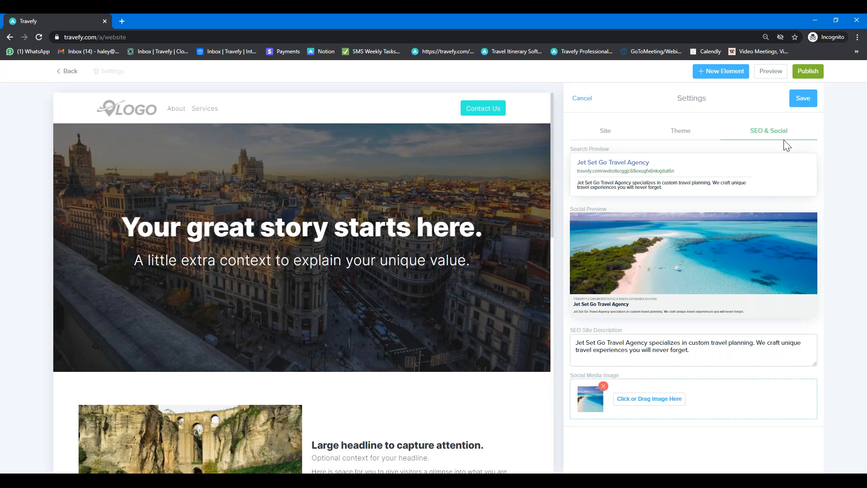
pyautogui.click(803, 98)
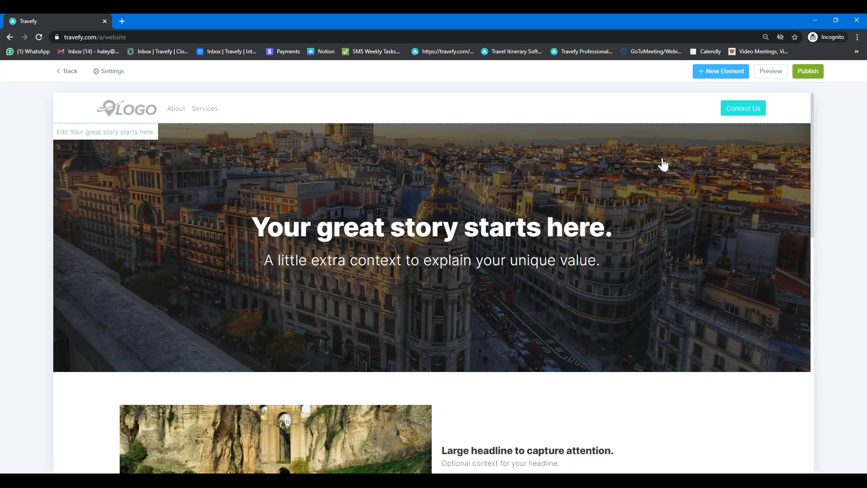
pyautogui.click(721, 72)
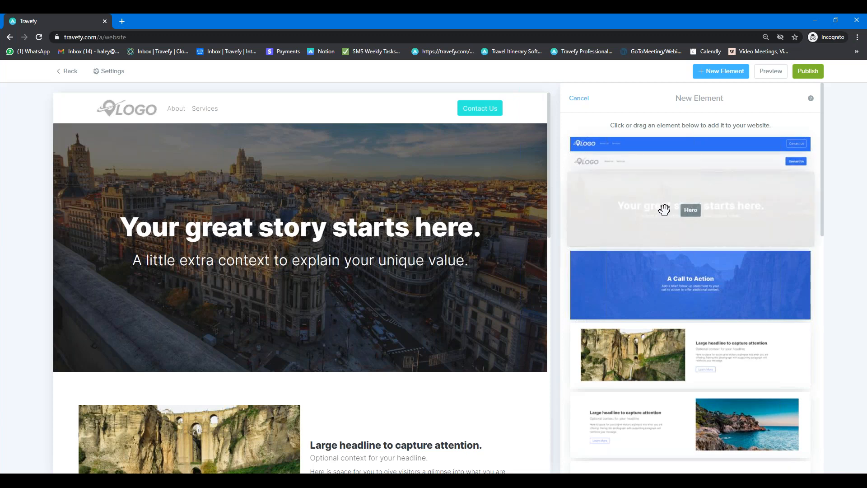
# Step: Scroll through the New Element thumbnails and back up to the top
pyautogui.scroll(-2, 726, 283)
pyautogui.scroll(-2, 725, 282)
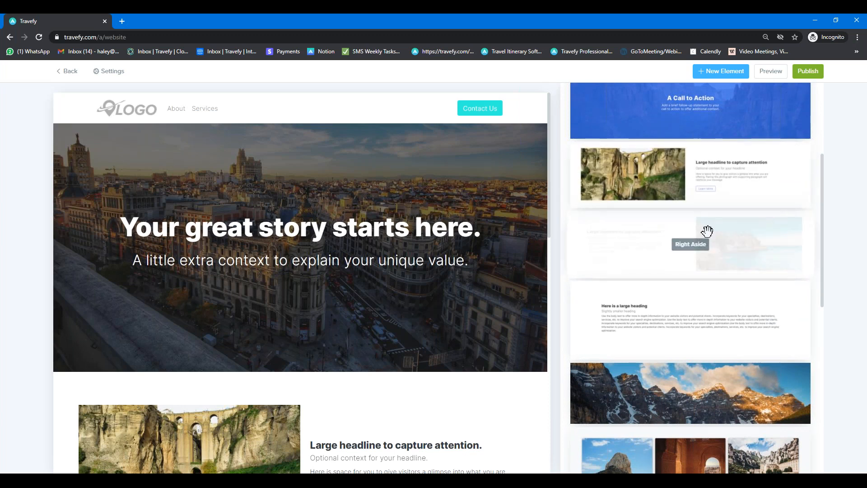
pyautogui.scroll(-5, 708, 231)
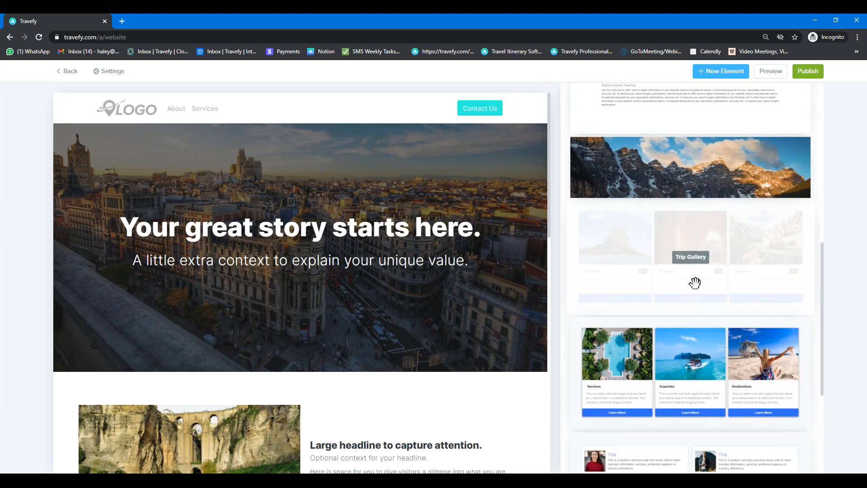
pyautogui.scroll(-2, 725, 264)
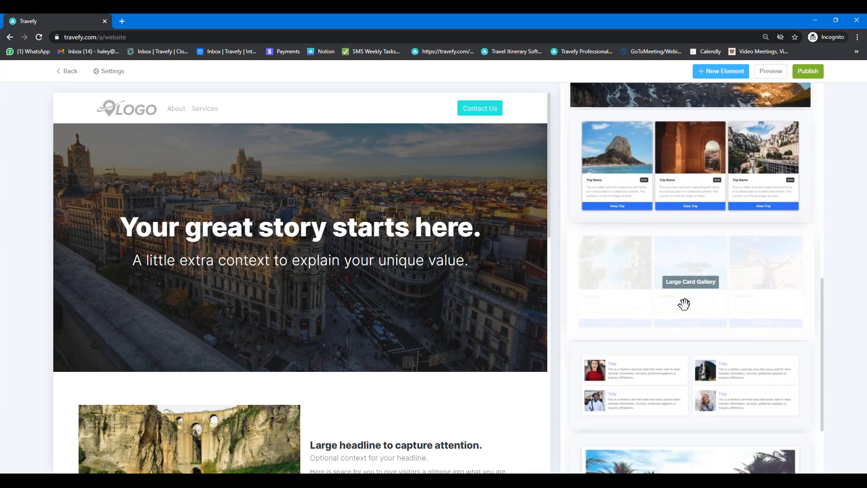
pyautogui.scroll(-2, 684, 304)
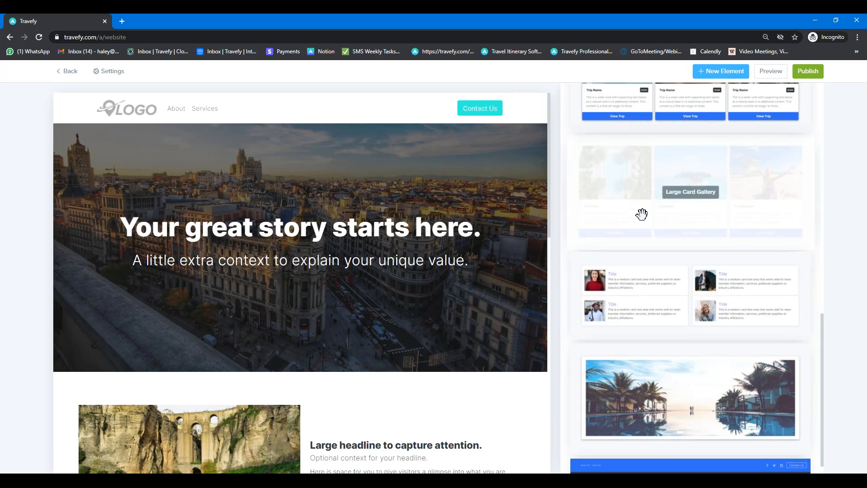
pyautogui.scroll(-1, 653, 230)
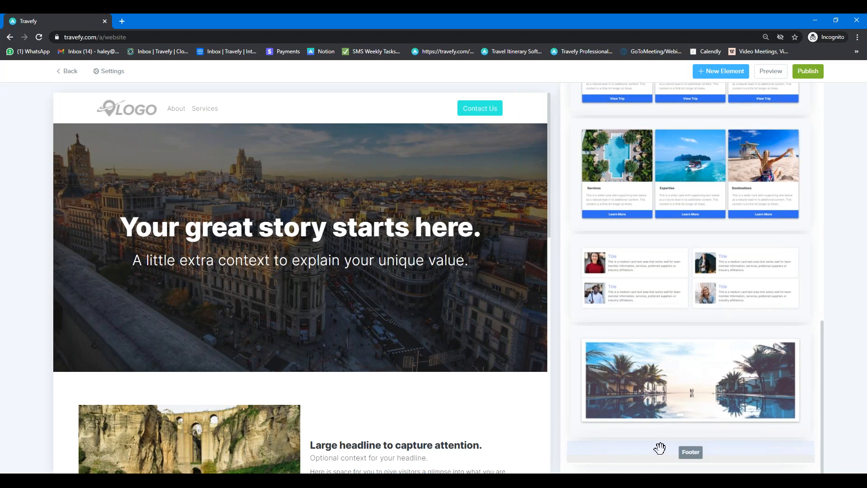
pyautogui.scroll(5, 682, 356)
pyautogui.scroll(7, 676, 357)
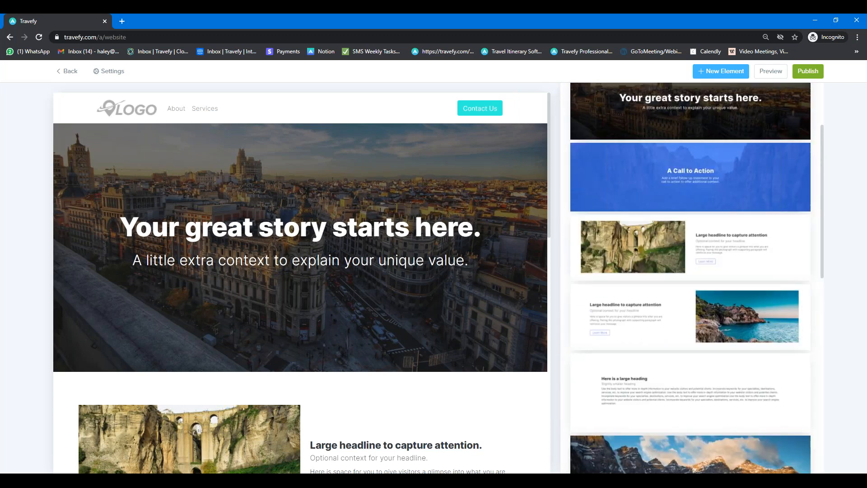
pyautogui.scroll(3, 669, 341)
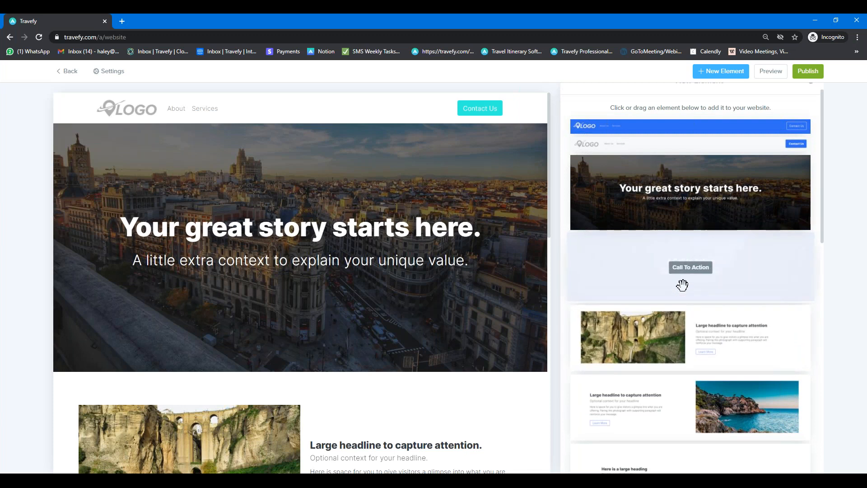
pyautogui.moveTo(673, 276); pyautogui.dragTo(259, 417)
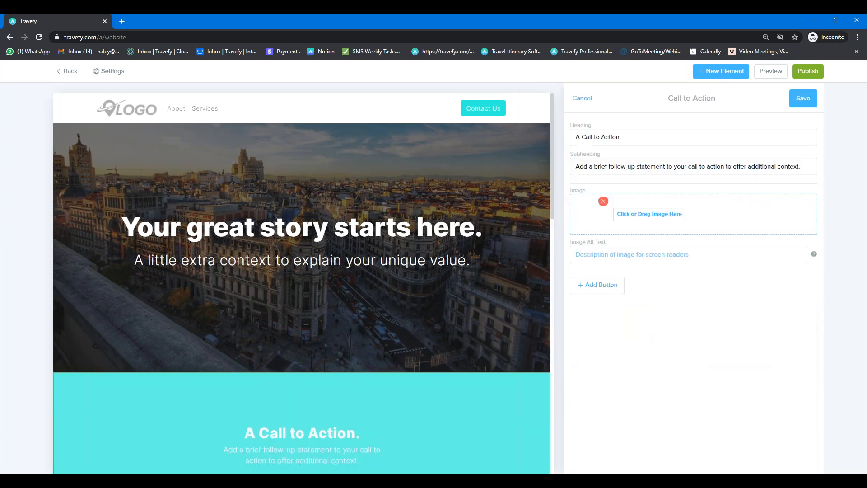
pyautogui.scroll(-3, 292, 310)
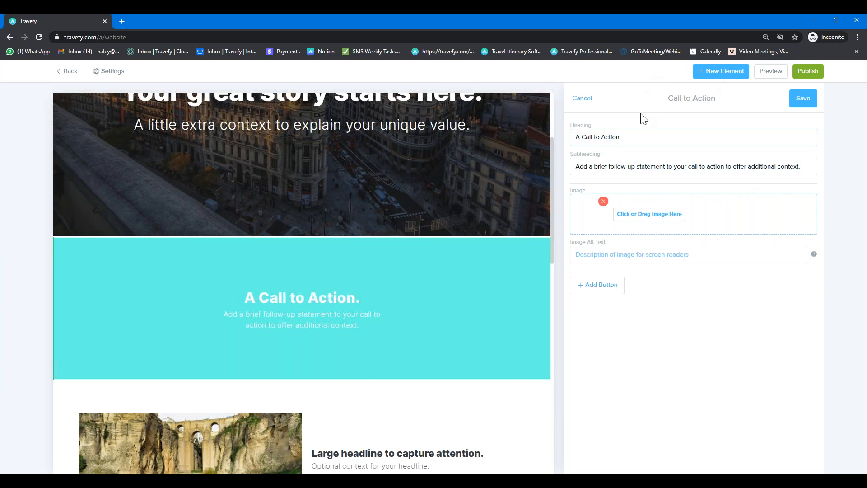
pyautogui.moveTo(620, 137); pyautogui.dragTo(598, 136)
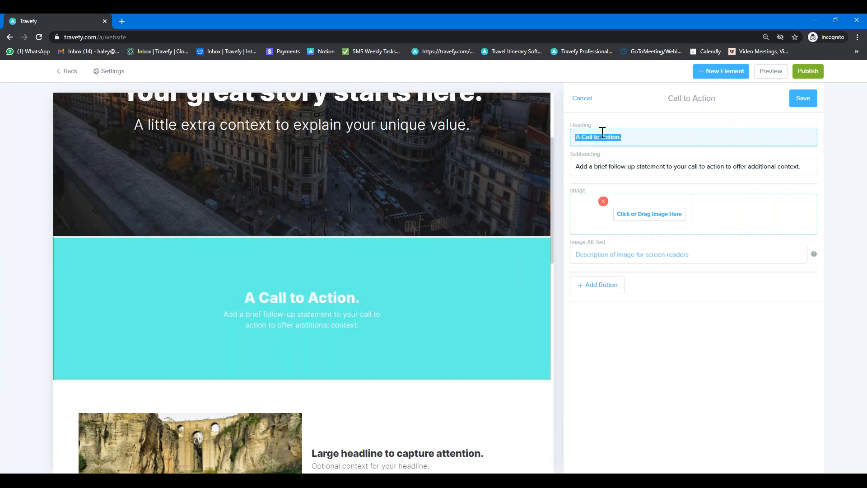
pyautogui.doubleClick(620, 163)
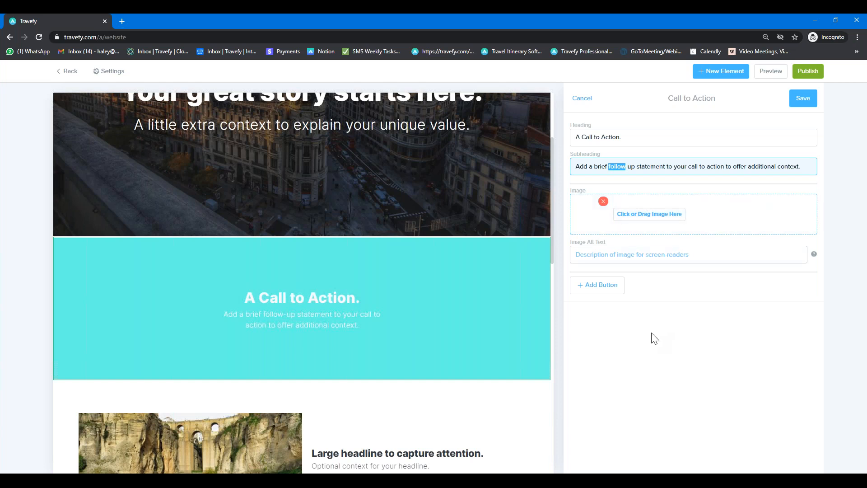
# Step: Add an Email Address button labelled 'Contact Me' with the agent's email, and save it
pyautogui.click(601, 290)
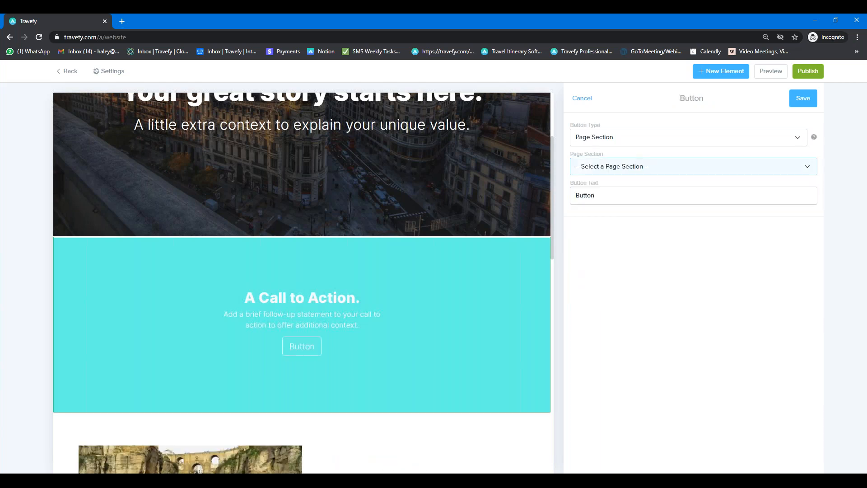
pyautogui.click(625, 141)
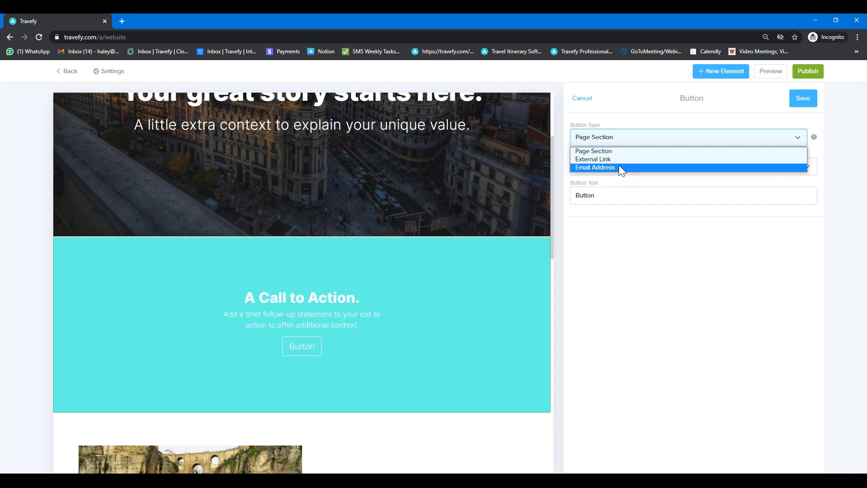
pyautogui.click(619, 167)
pyautogui.click(619, 167)
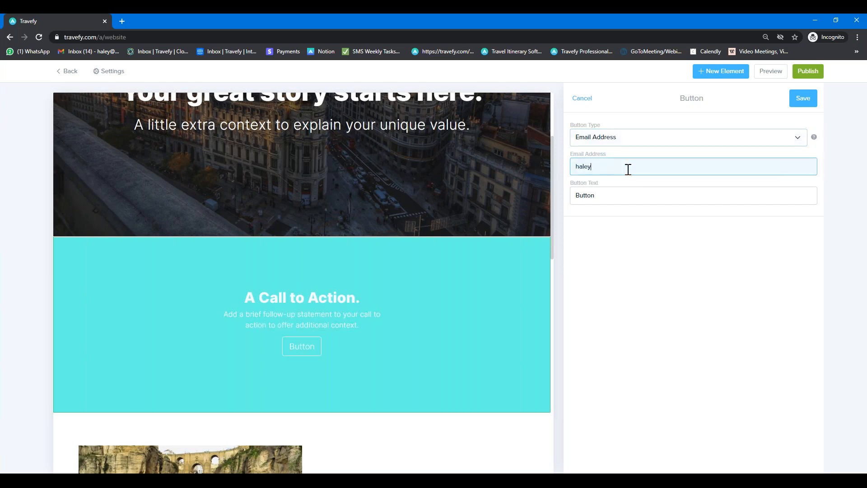
pyautogui.moveTo(593, 194); pyautogui.dragTo(576, 188)
pyautogui.write('Contact Me')
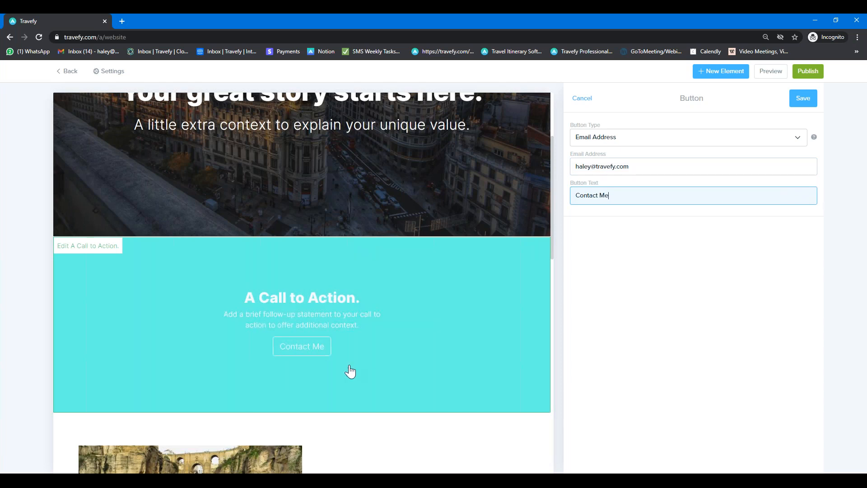
pyautogui.click(804, 101)
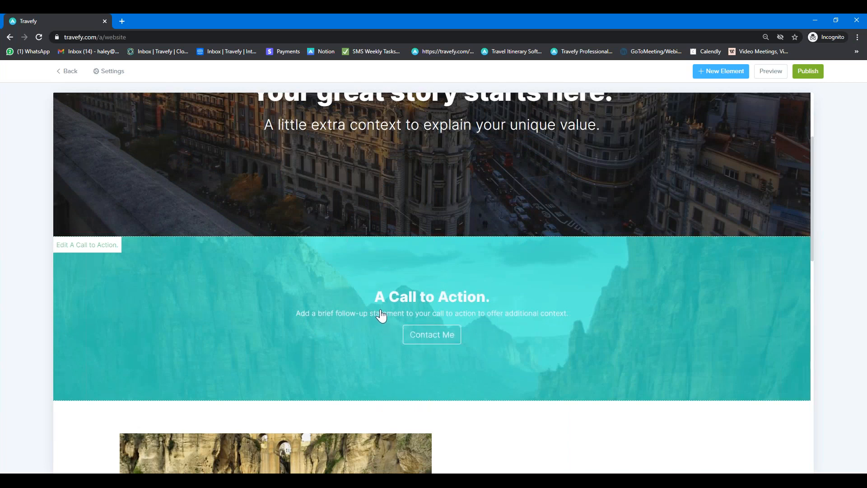
# Step: Scroll to the top of the page and open the navbar in the Navbar editor
pyautogui.scroll(3, 442, 331)
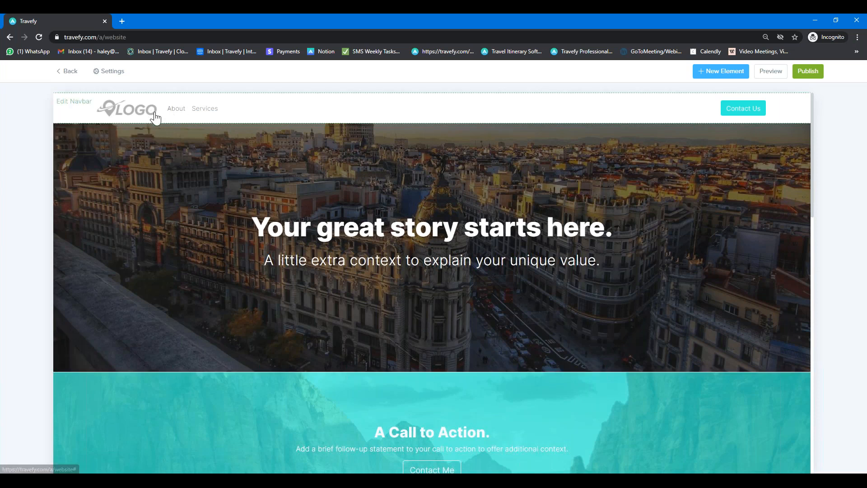
pyautogui.click(289, 119)
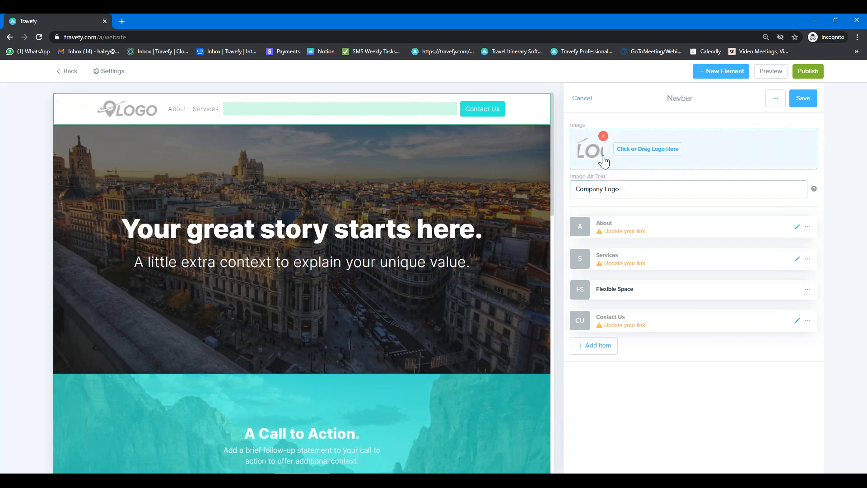
# Step: Remove the placeholder navbar logo, upload the Jet Set Go Logo file, and save
pyautogui.click(604, 137)
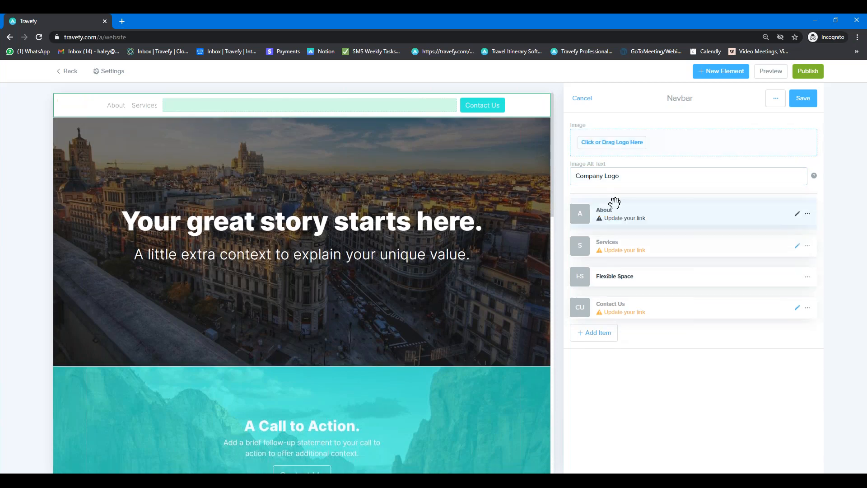
pyautogui.click(603, 149)
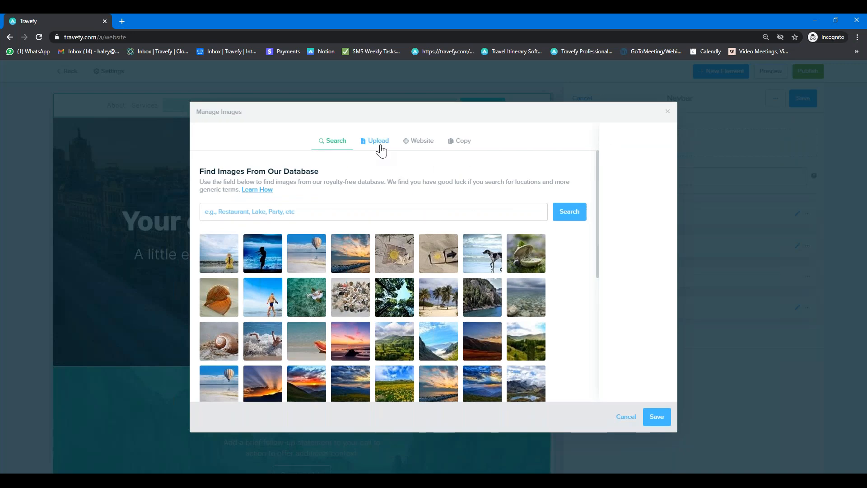
pyautogui.click(377, 142)
pyautogui.click(383, 219)
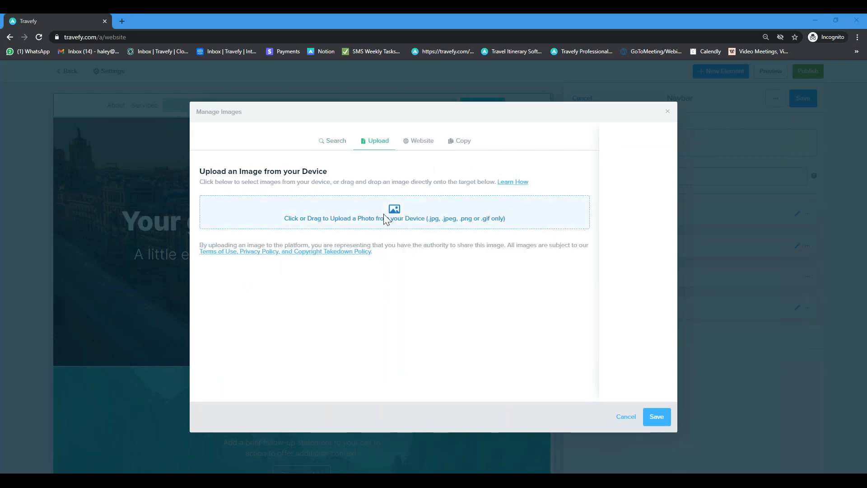
pyautogui.click(159, 104)
pyautogui.click(363, 243)
pyautogui.click(656, 416)
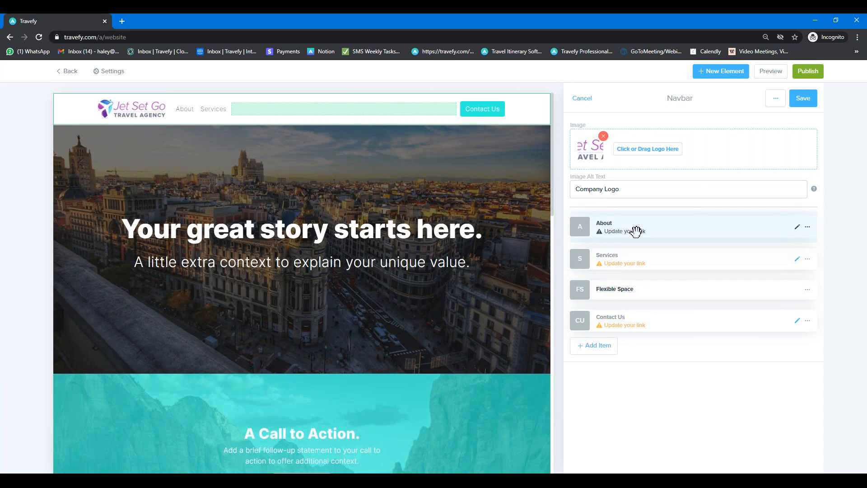
# Step: Point the About link to the 'Large headline to capture attention.' section, rename it 'About Me', and save the navbar
pyautogui.click(797, 230)
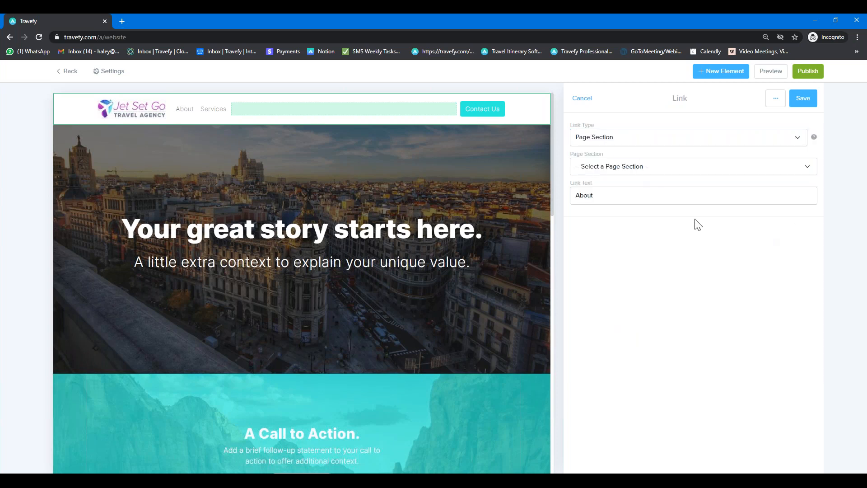
pyautogui.click(643, 143)
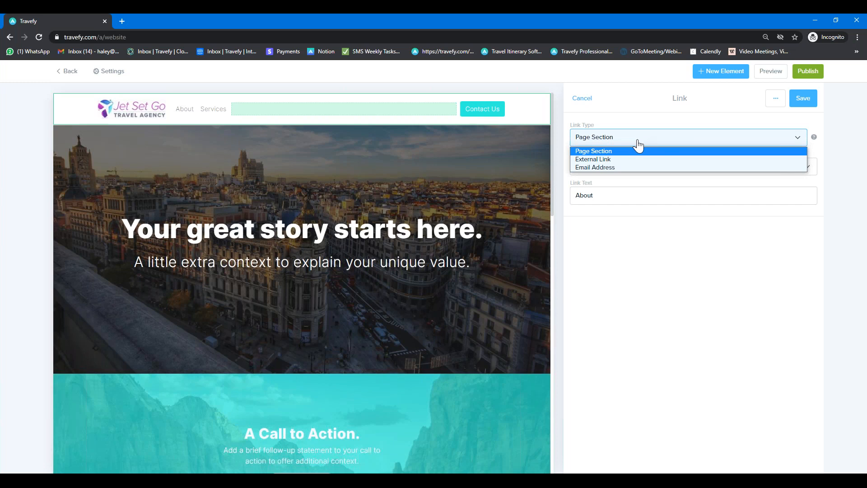
pyautogui.click(609, 153)
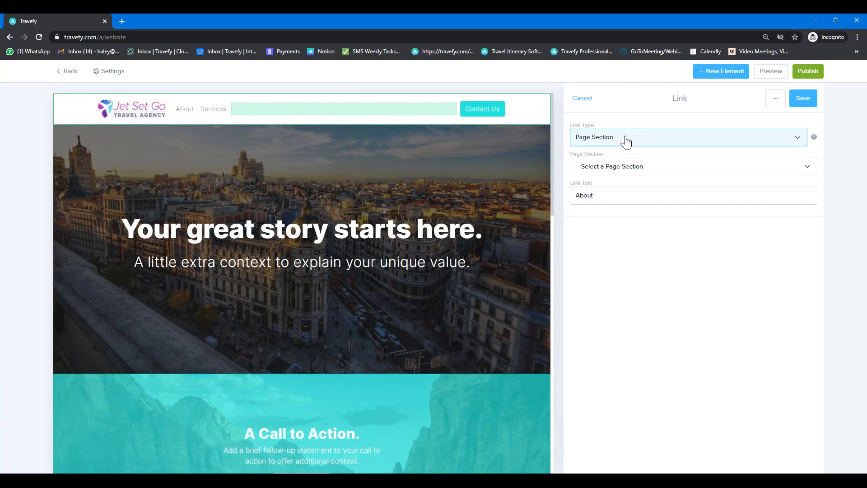
pyautogui.click(630, 168)
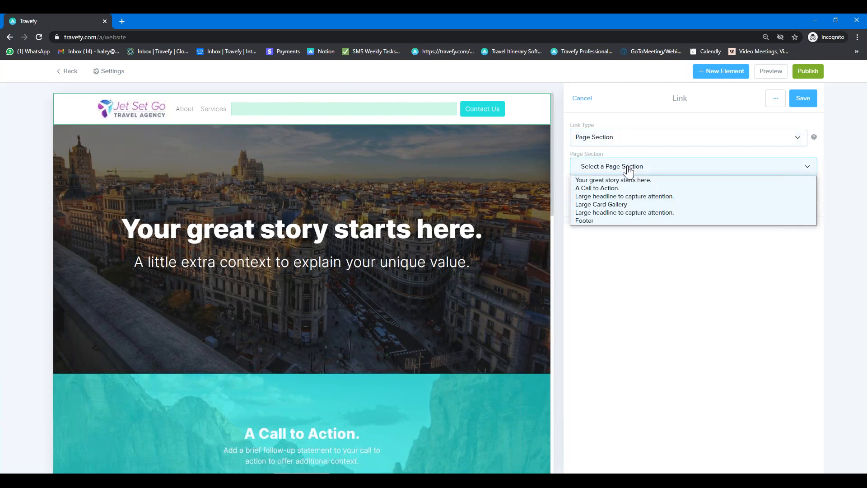
pyautogui.click(624, 196)
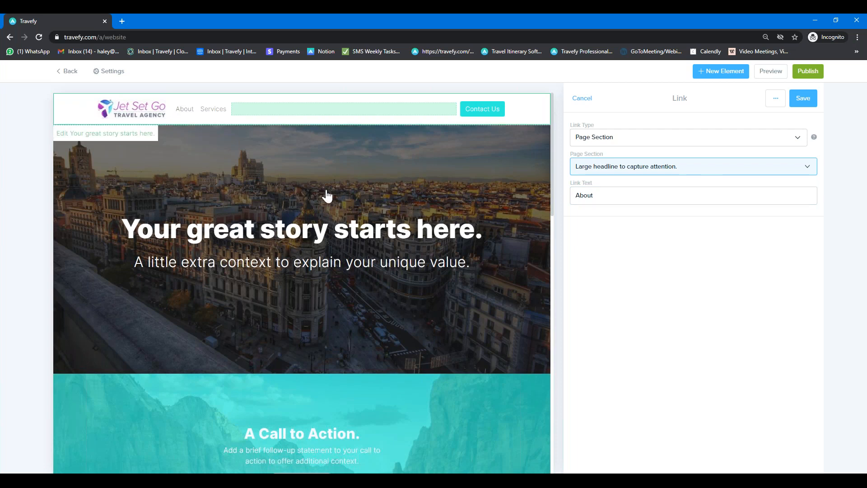
pyautogui.click(621, 196)
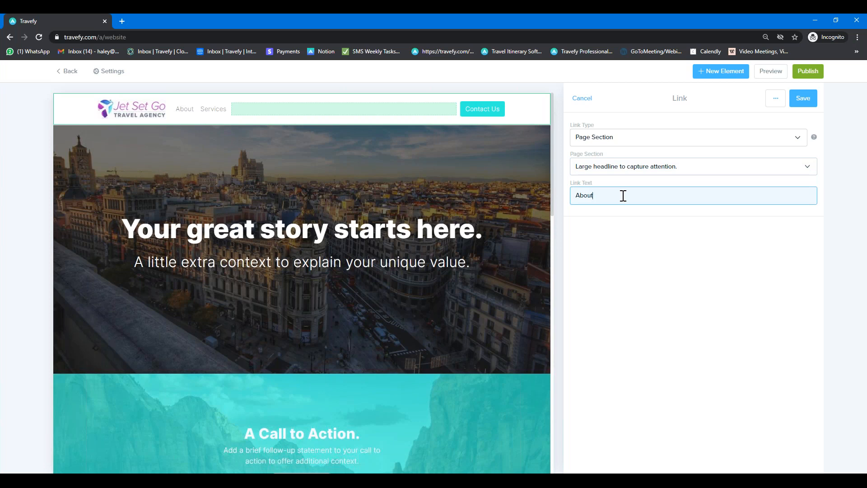
pyautogui.write('Me')
pyautogui.click(803, 99)
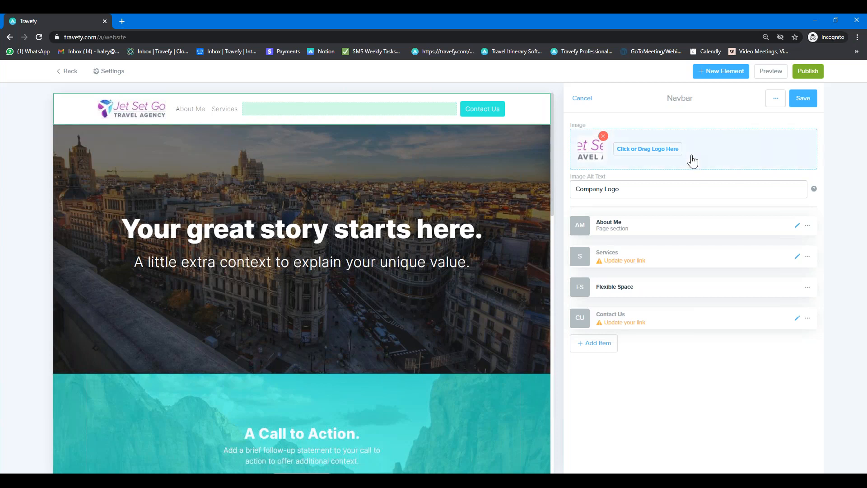
pyautogui.click(803, 98)
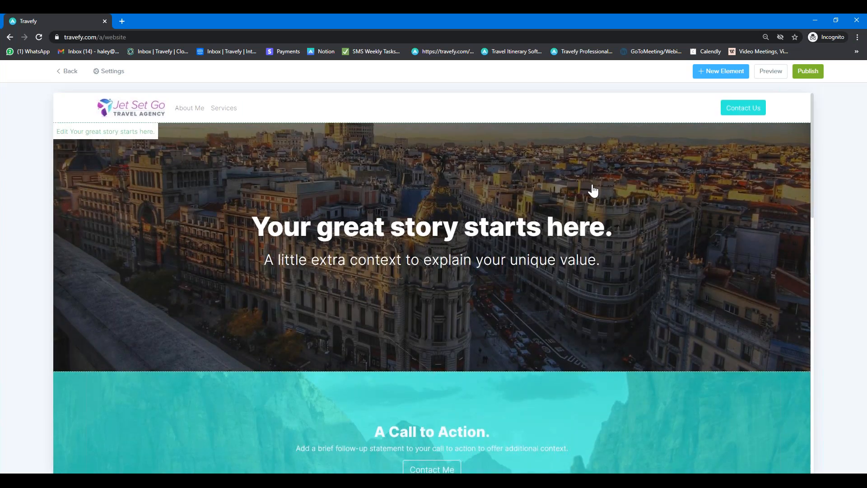
# Step: Add a Medium Card Gallery below the trip cards
pyautogui.scroll(-8, 592, 192)
pyautogui.scroll(-7, 592, 192)
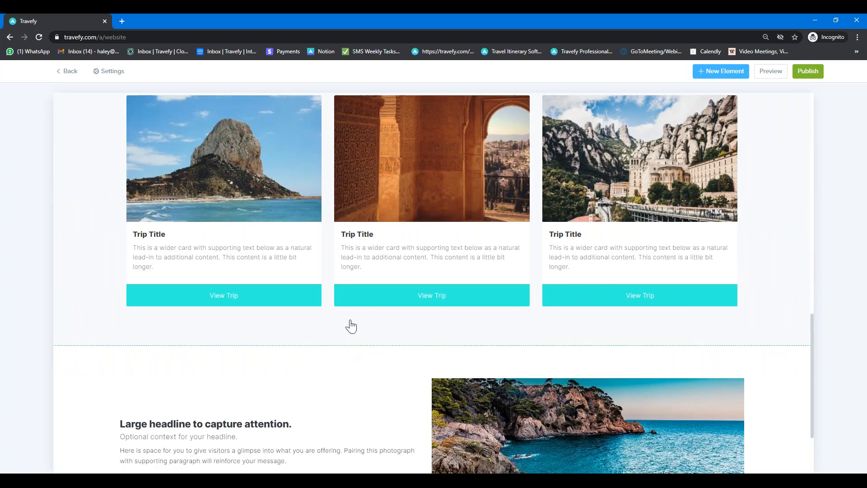
pyautogui.scroll(-3, 696, 190)
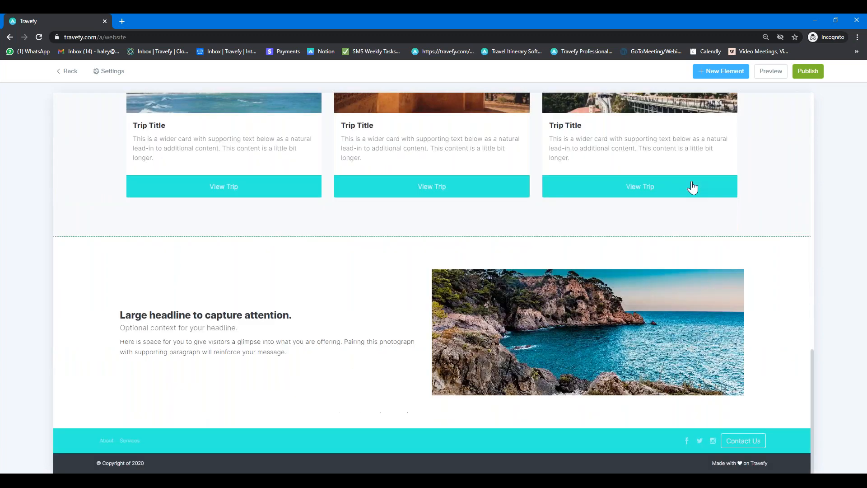
pyautogui.scroll(4, 691, 187)
pyautogui.click(723, 74)
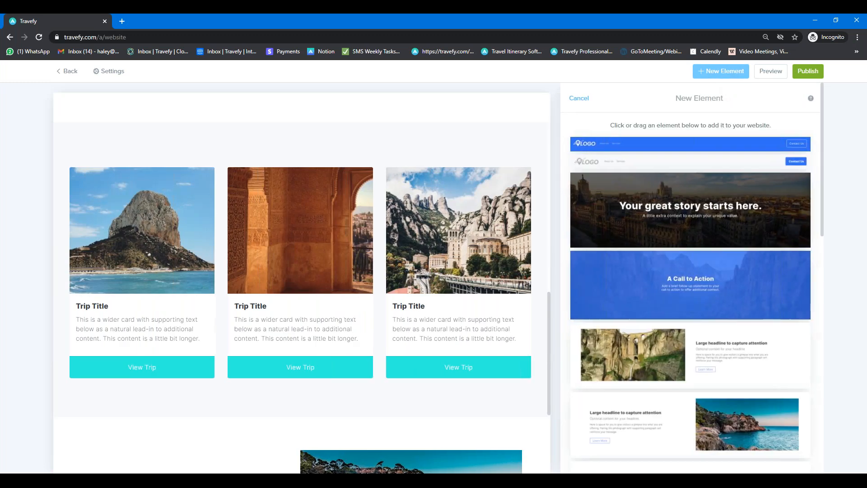
pyautogui.scroll(-4, 722, 249)
pyautogui.scroll(-6, 722, 249)
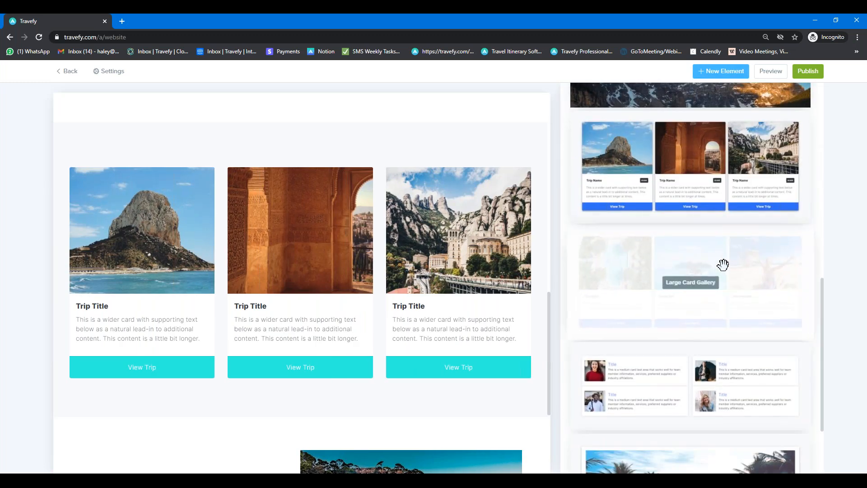
pyautogui.moveTo(680, 366); pyautogui.dragTo(305, 417)
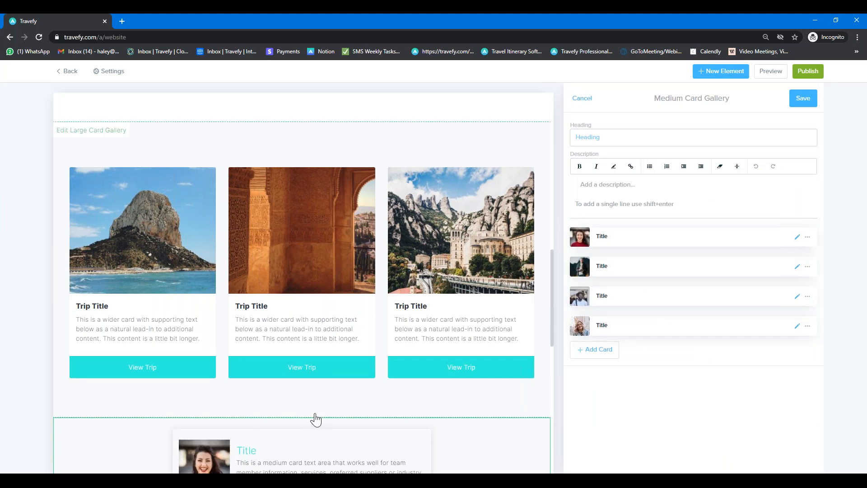
# Step: Give the gallery the heading 'Meet The Team!' and start typing its team description
pyautogui.scroll(-3, 313, 418)
pyautogui.scroll(-4, 316, 419)
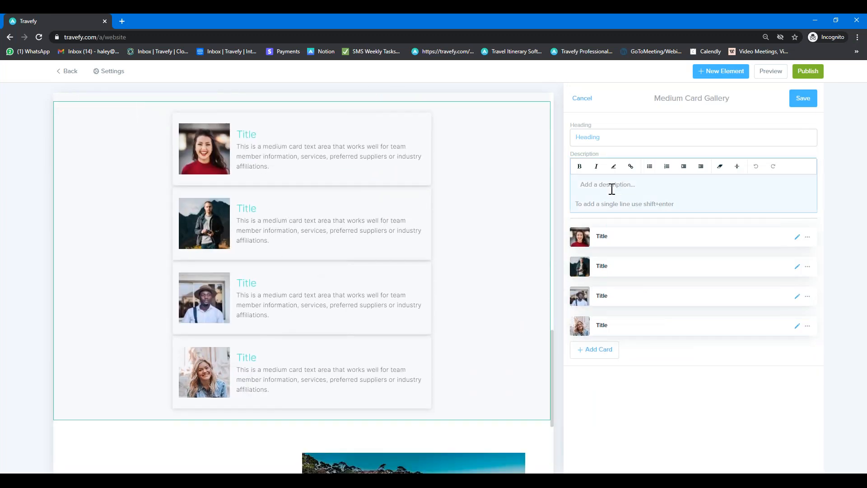
pyautogui.click(604, 134)
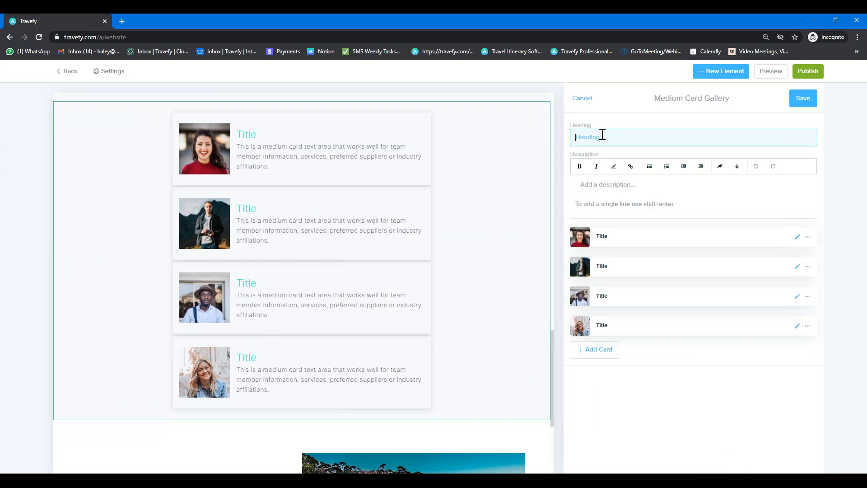
pyautogui.write('Meet The ')
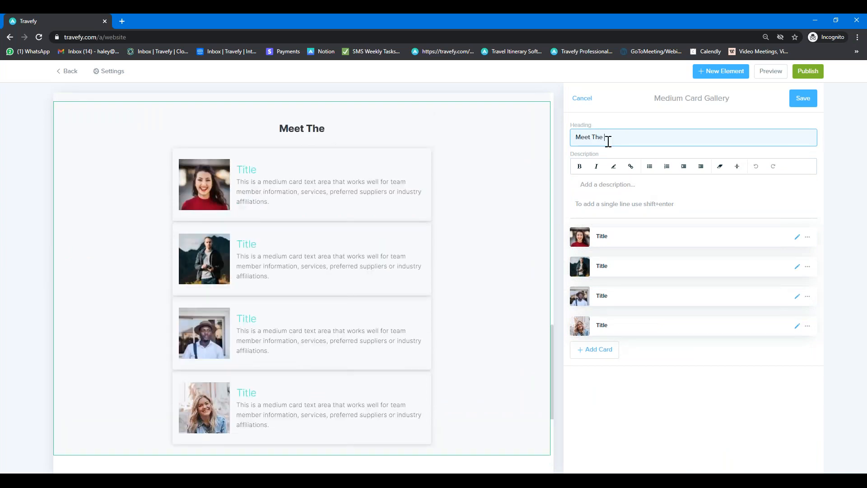
pyautogui.write('Team!')
pyautogui.click(587, 183)
pyautogui.write('Desc')
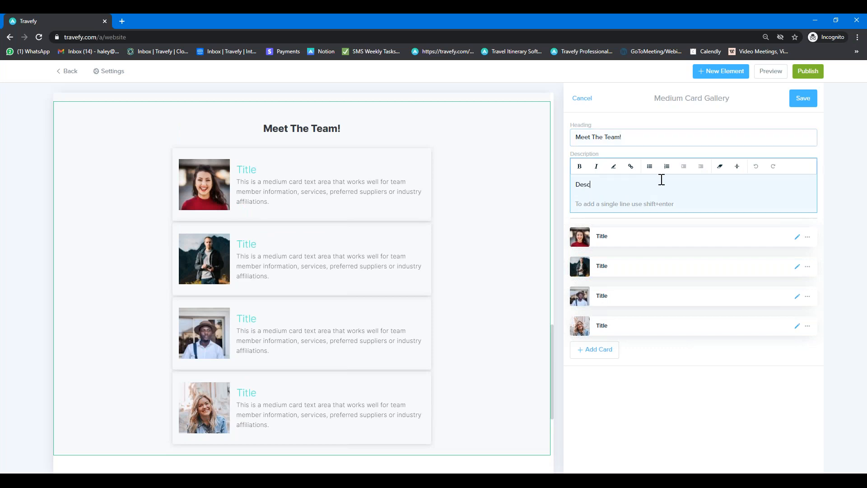
pyautogui.write('ription area for the team!')
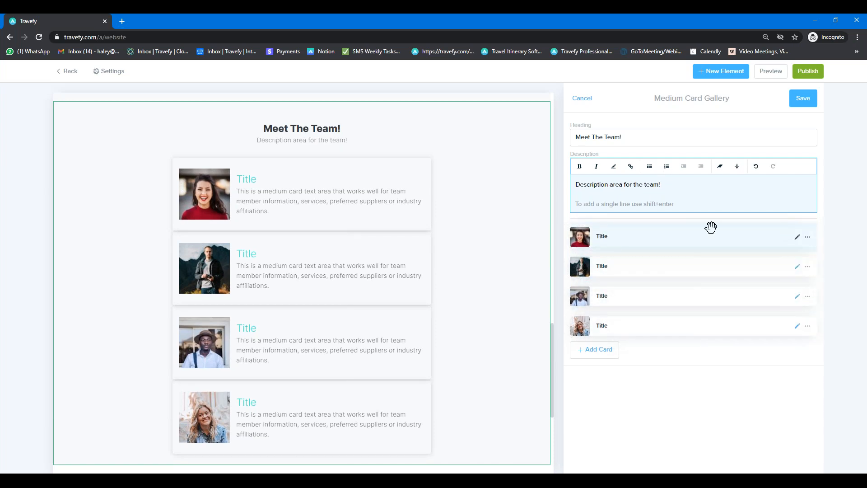
# Step: Change the first team card's heading to 'Meet Stephanie', then save the card and the gallery
pyautogui.click(797, 239)
pyautogui.doubleClick(616, 137)
pyautogui.write('meet')
pyautogui.press('BackSpace')
pyautogui.press('BackSpace')
pyautogui.press('BackSpace')
pyautogui.press('BackSpace')
pyautogui.write('Meet Stephanie')
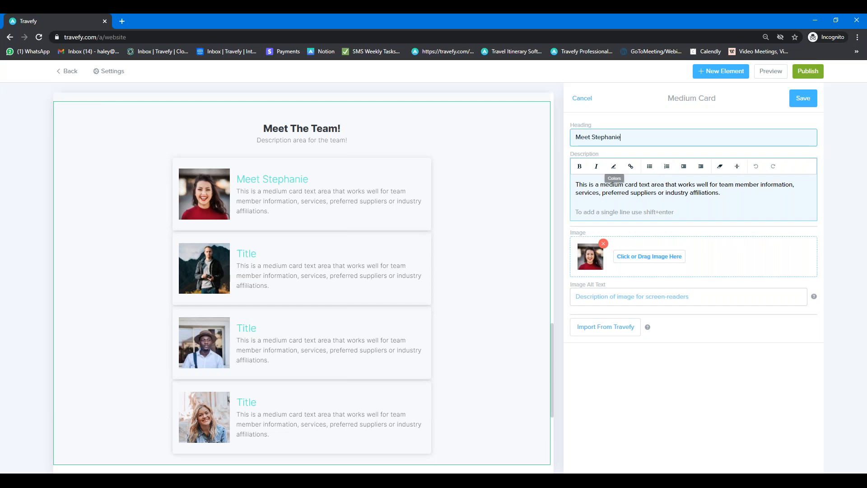
pyautogui.moveTo(730, 196); pyautogui.dragTo(576, 185)
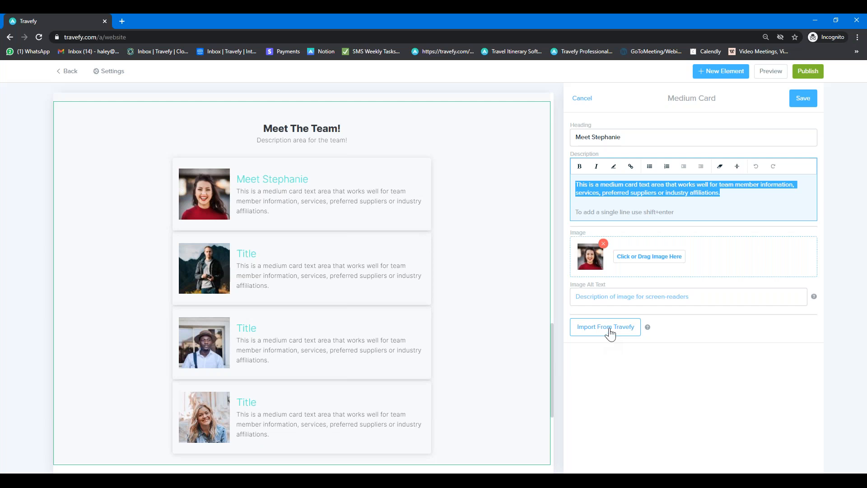
pyautogui.click(802, 104)
pyautogui.click(801, 104)
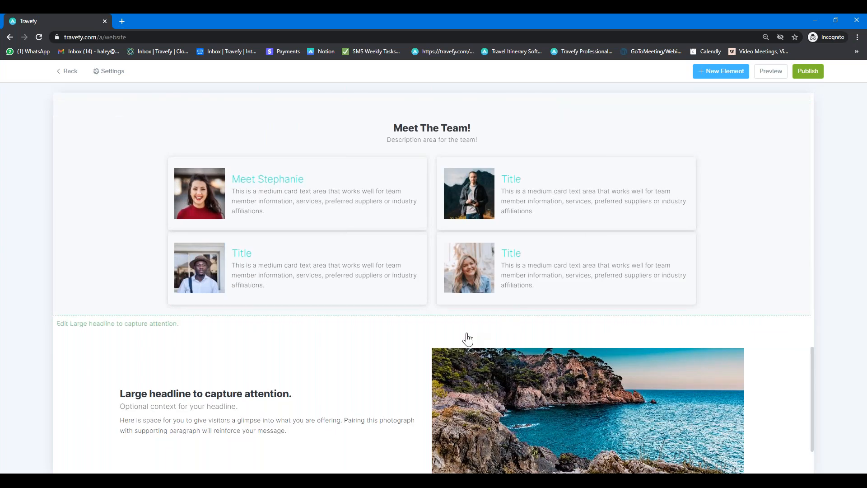
# Step: Paste the Travefy trip URL into the first trip card's View Trip button link, then save the button and the card
pyautogui.scroll(7, 467, 339)
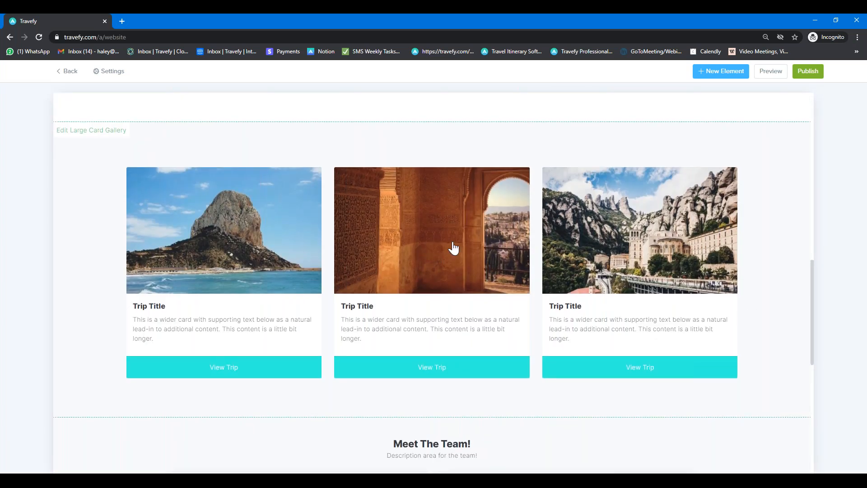
pyautogui.click(499, 371)
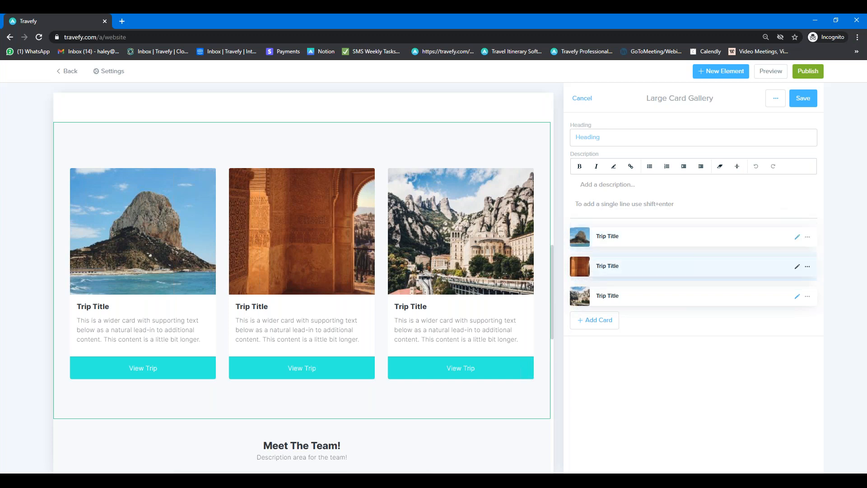
pyautogui.click(798, 237)
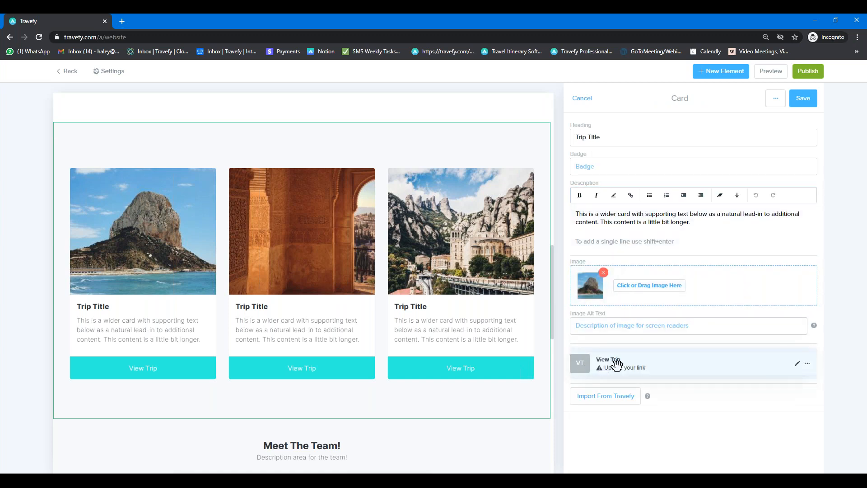
pyautogui.click(798, 364)
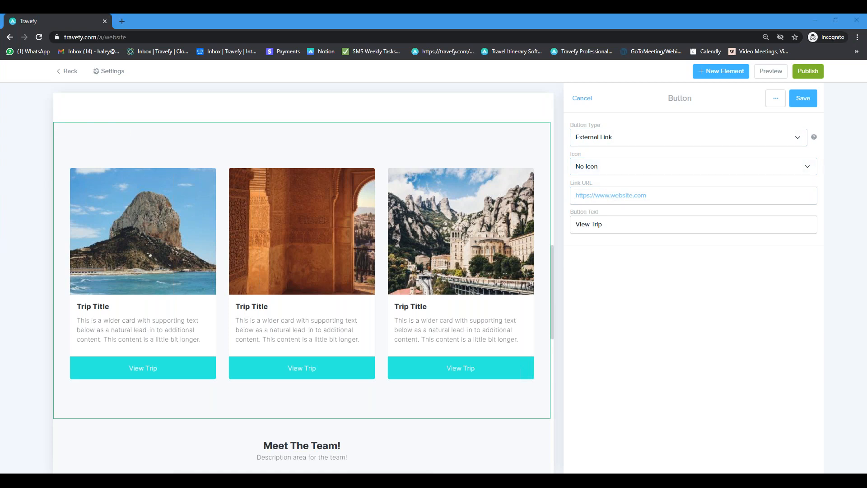
pyautogui.click(591, 195)
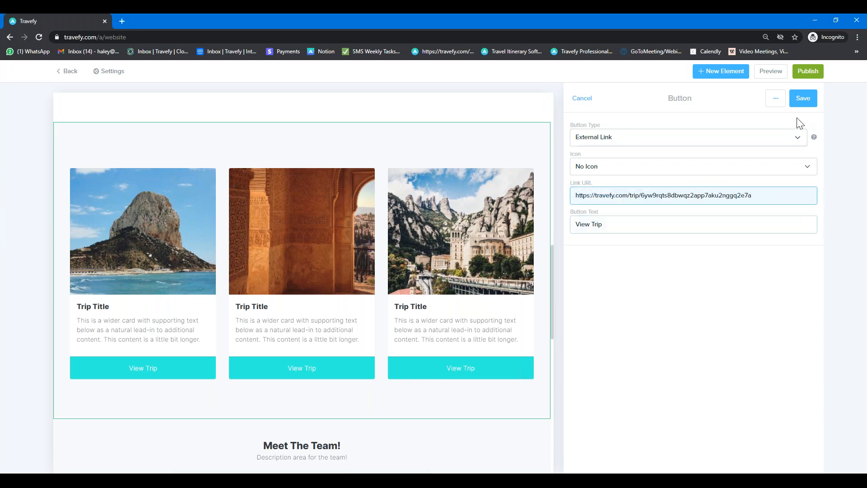
pyautogui.click(802, 98)
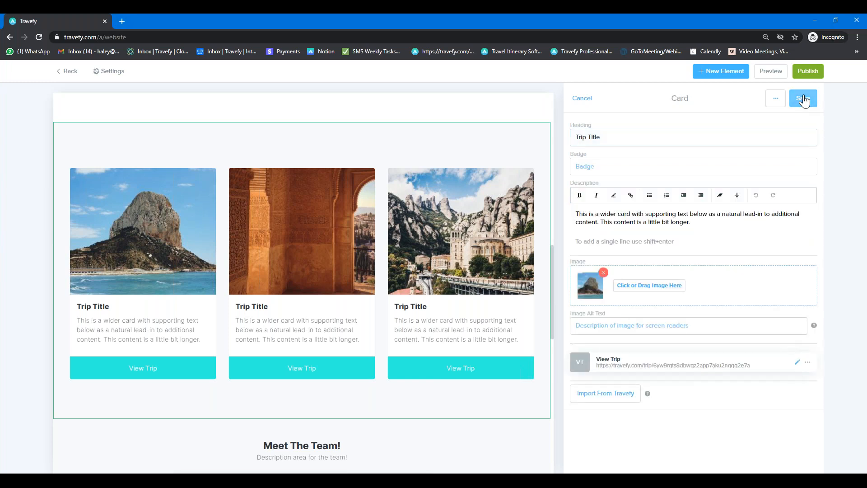
pyautogui.click(804, 99)
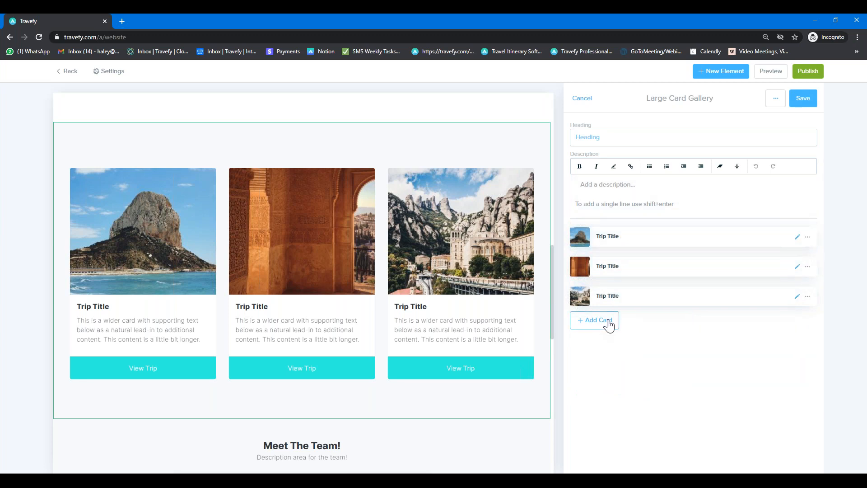
# Step: Delete the third trip card and add a new card imported from 'Demo - Weekend in New York' ($1,131 per person)
pyautogui.click(807, 296)
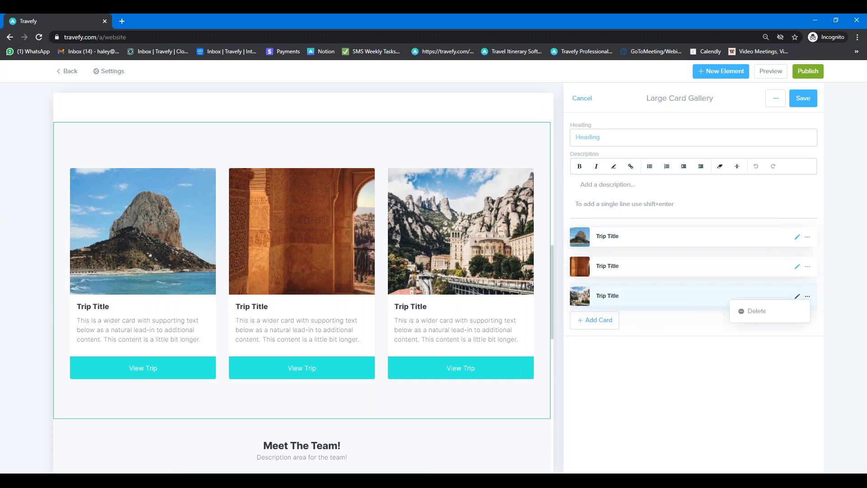
pyautogui.click(763, 312)
pyautogui.click(604, 293)
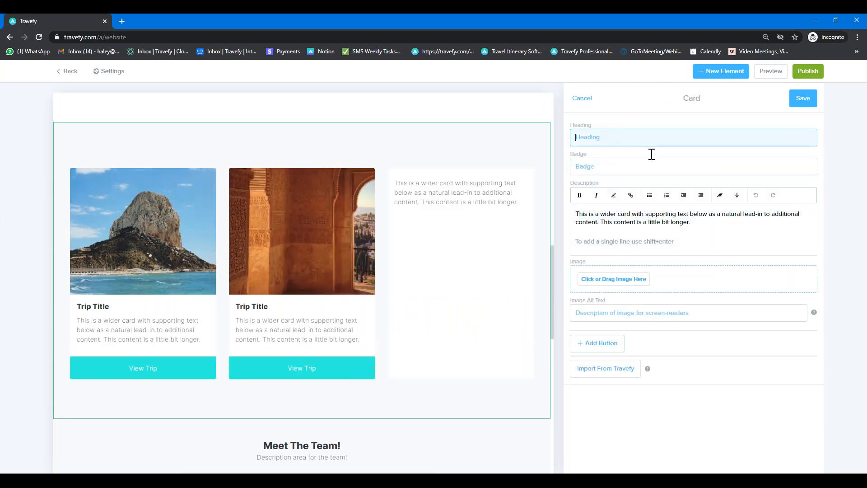
pyautogui.write('New ')
pyautogui.write('YU')
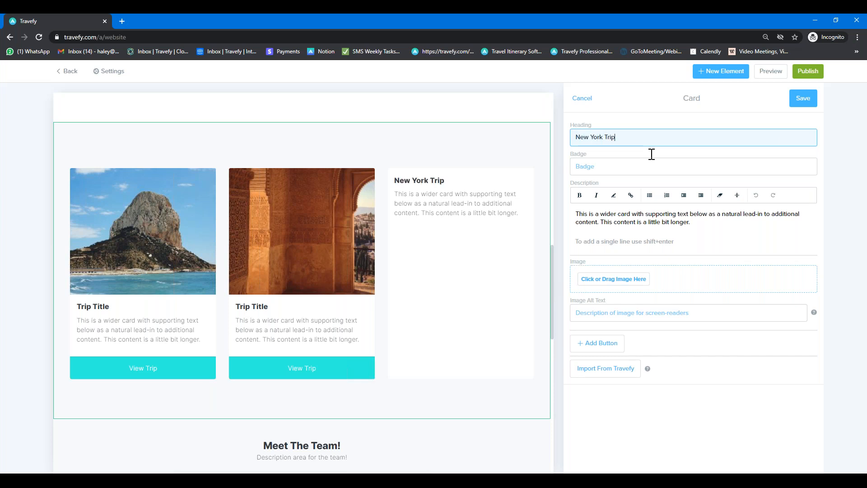
pyautogui.click(629, 220)
pyautogui.click(599, 375)
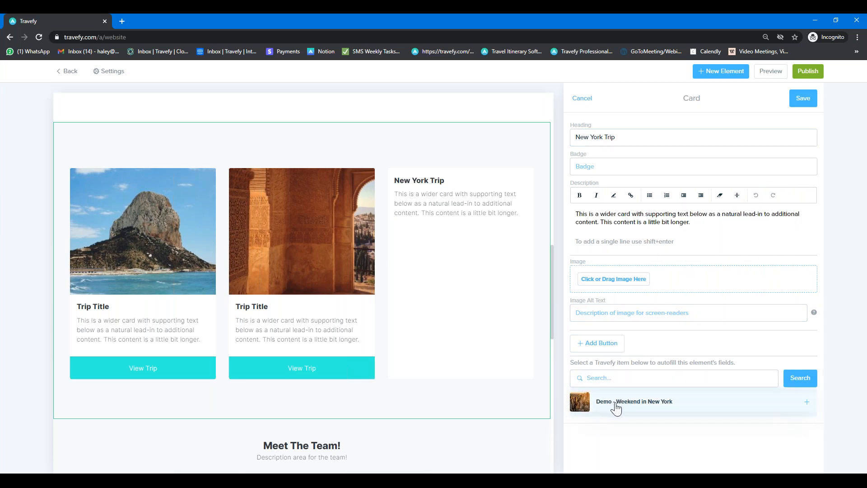
pyautogui.click(616, 408)
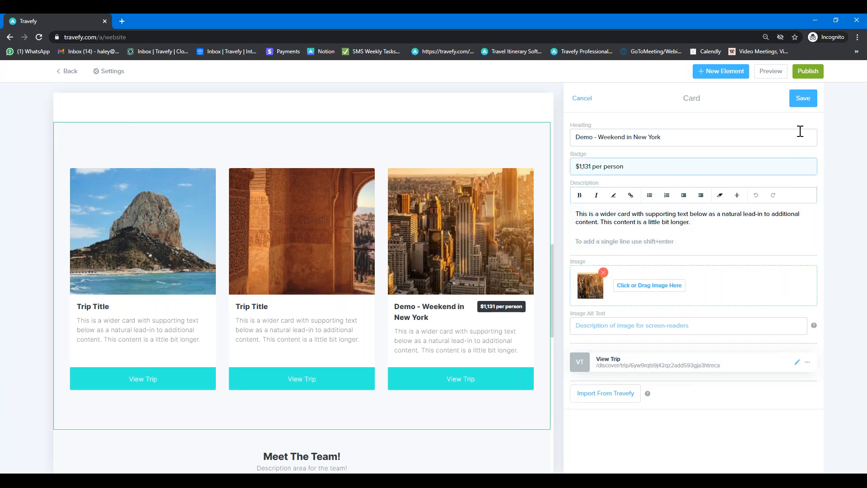
pyautogui.click(796, 107)
pyautogui.click(798, 100)
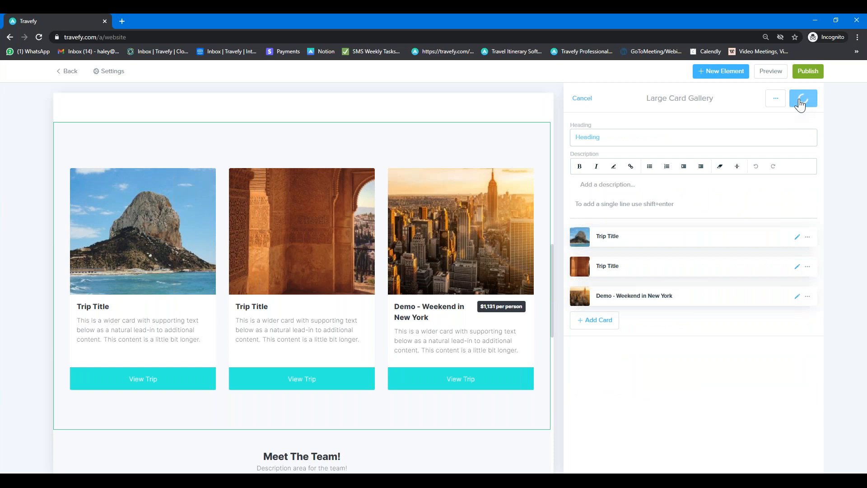
pyautogui.scroll(1, 681, 257)
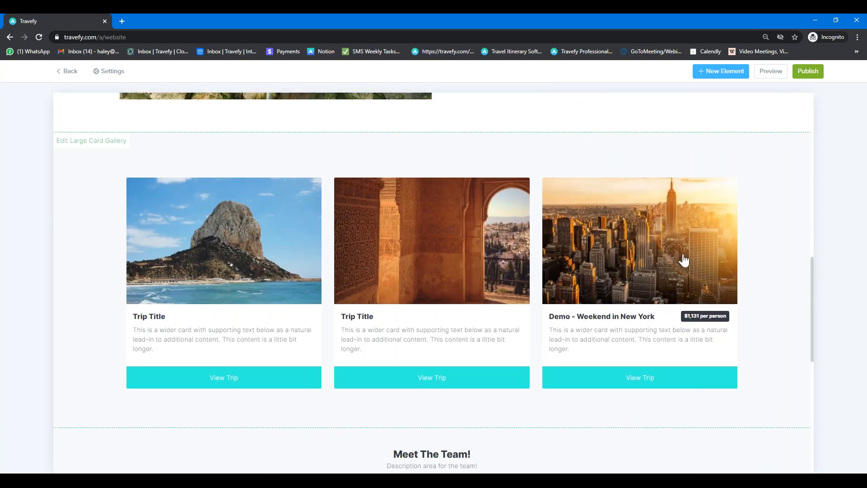
pyautogui.click(763, 74)
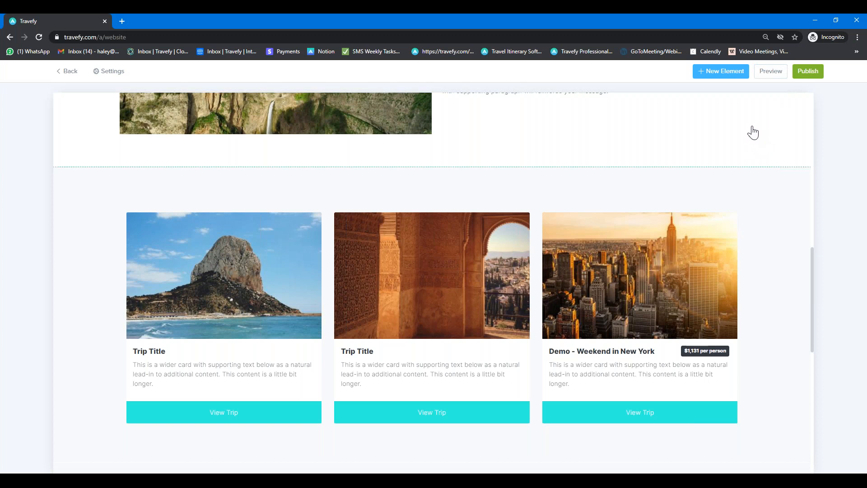
# Step: In the site preview, open the New York card's trip page, scroll through the itinerary, and close it
pyautogui.click(770, 73)
pyautogui.scroll(10, 354, 238)
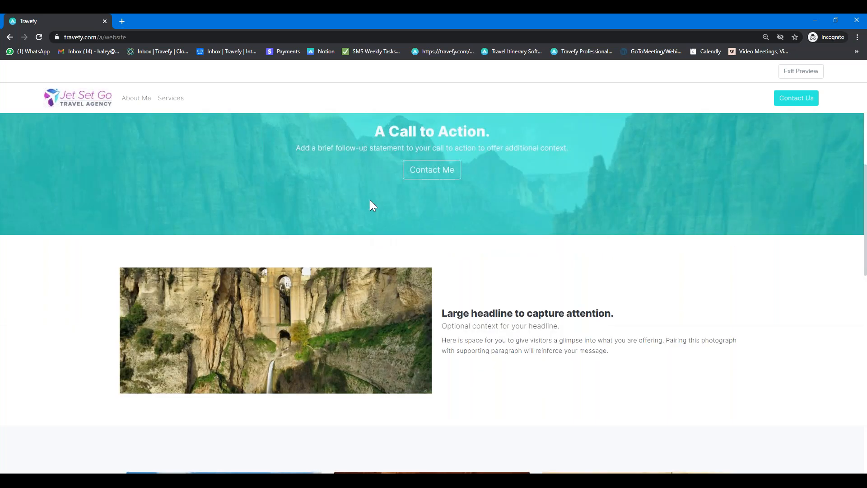
pyautogui.scroll(-10, 380, 200)
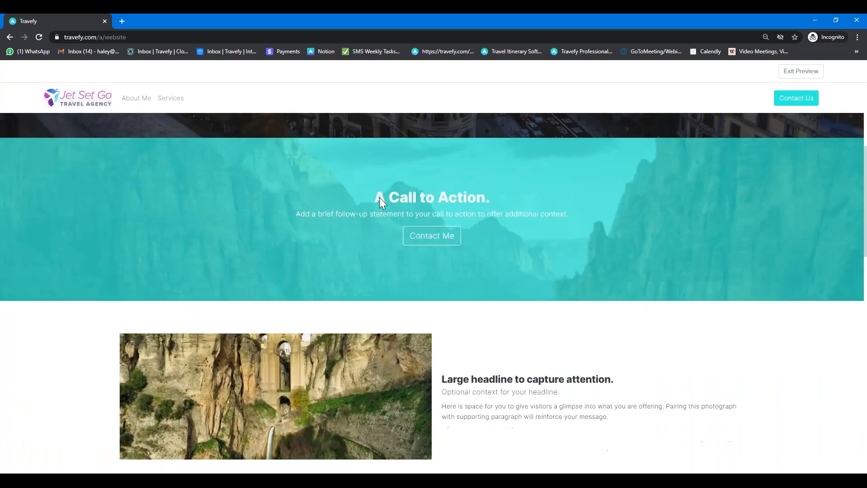
pyautogui.scroll(-4, 380, 202)
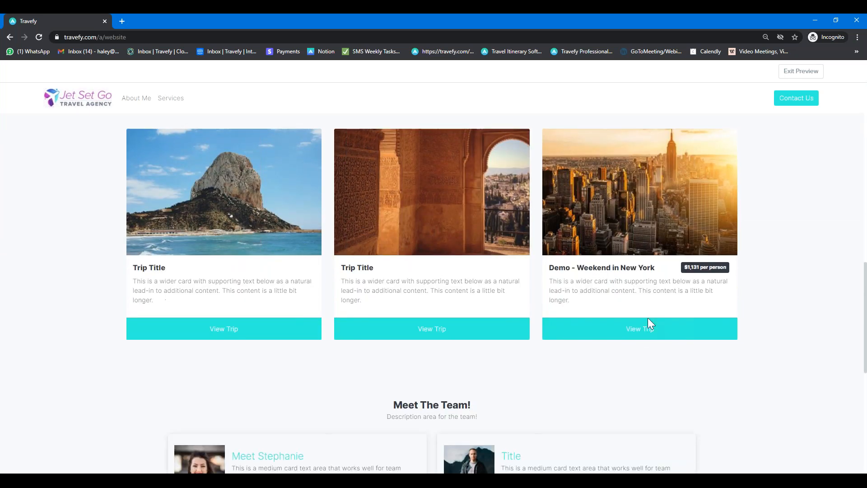
pyautogui.click(640, 334)
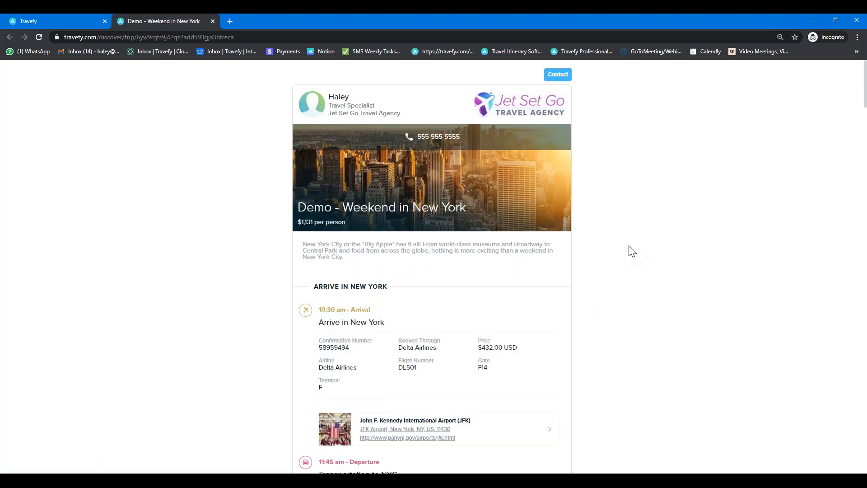
pyautogui.scroll(-8, 627, 250)
pyautogui.scroll(-7, 632, 251)
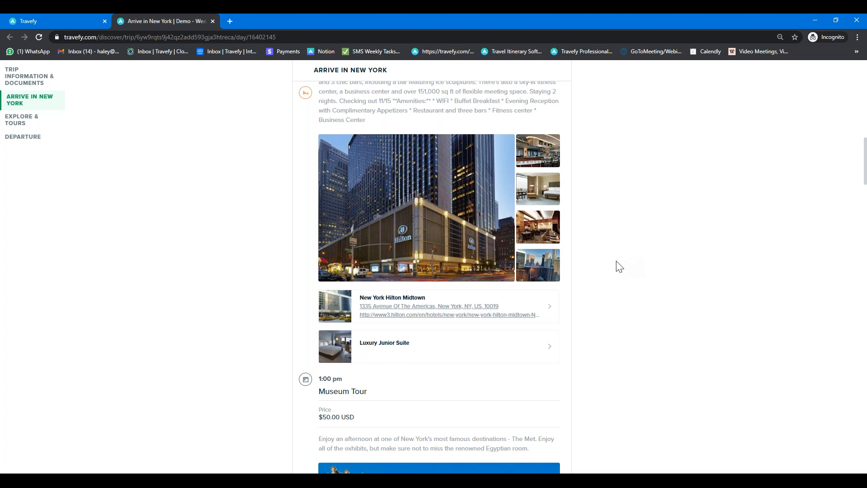
pyautogui.scroll(-4, 606, 259)
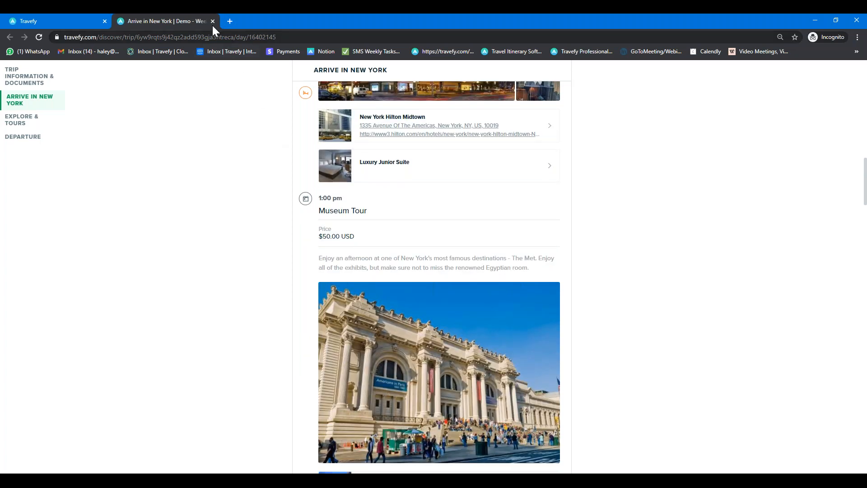
pyautogui.click(211, 22)
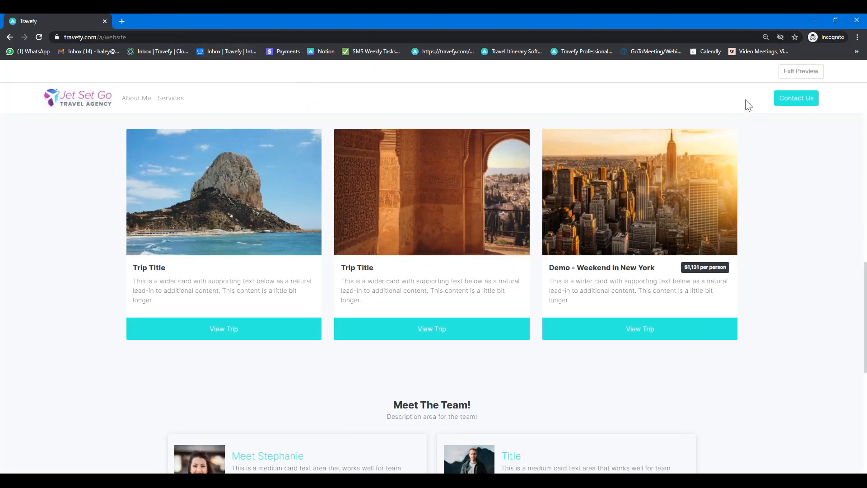
# Step: Exit the preview and enter 'Jet Set Go Travel Agency' as the footer's Company Name
pyautogui.click(803, 75)
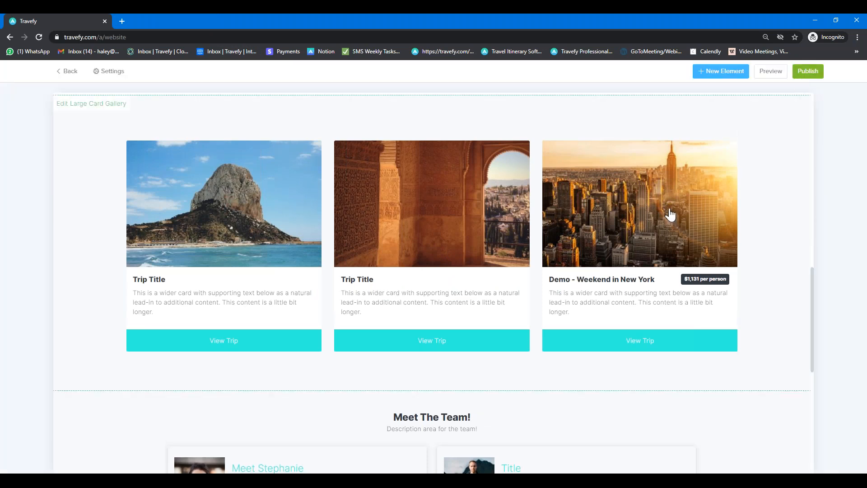
pyautogui.scroll(-4, 655, 223)
pyautogui.scroll(-4, 655, 222)
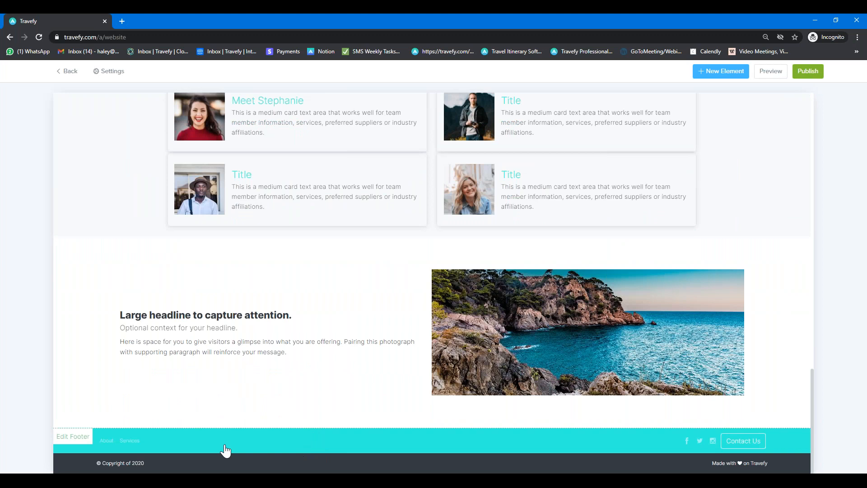
pyautogui.click(247, 456)
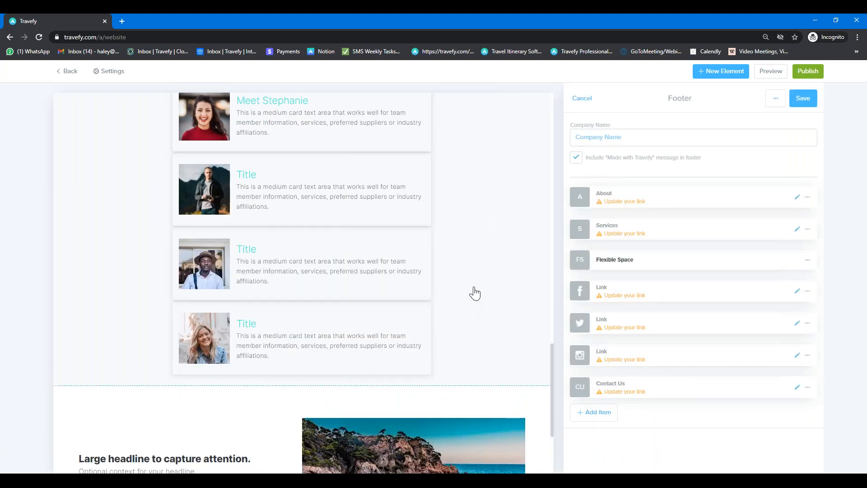
pyautogui.click(610, 138)
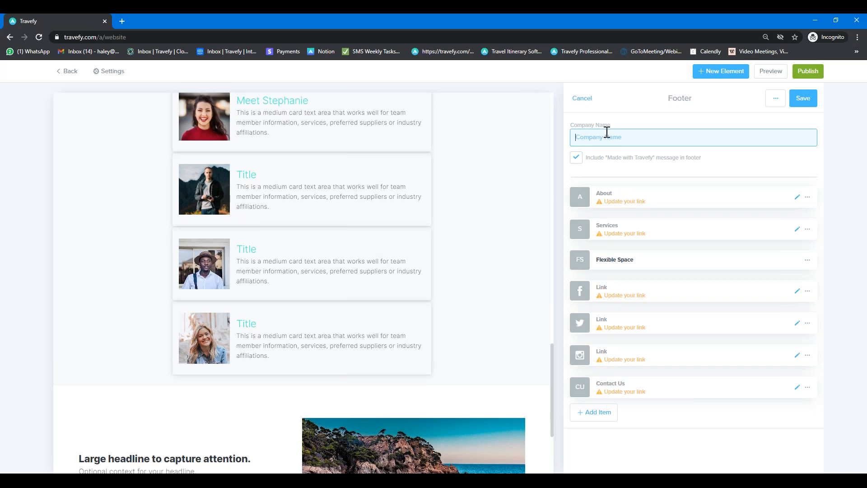
pyautogui.write('Jet Set Go Travel Agency')
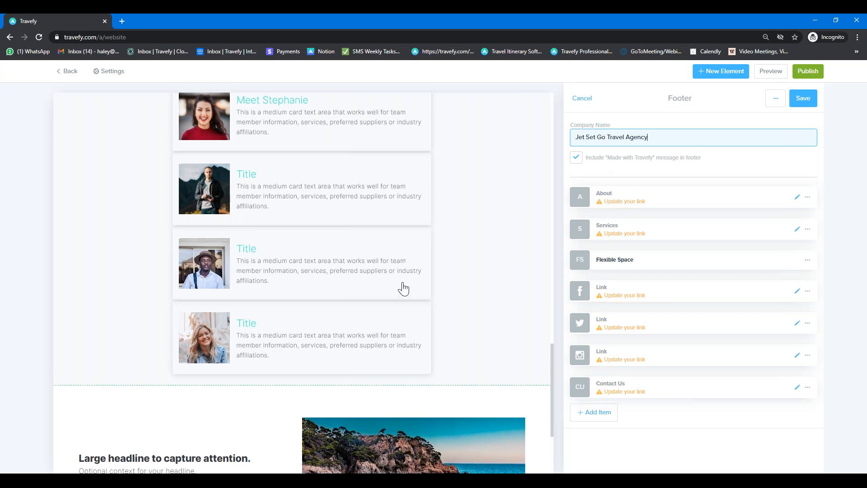
pyautogui.scroll(-3, 403, 286)
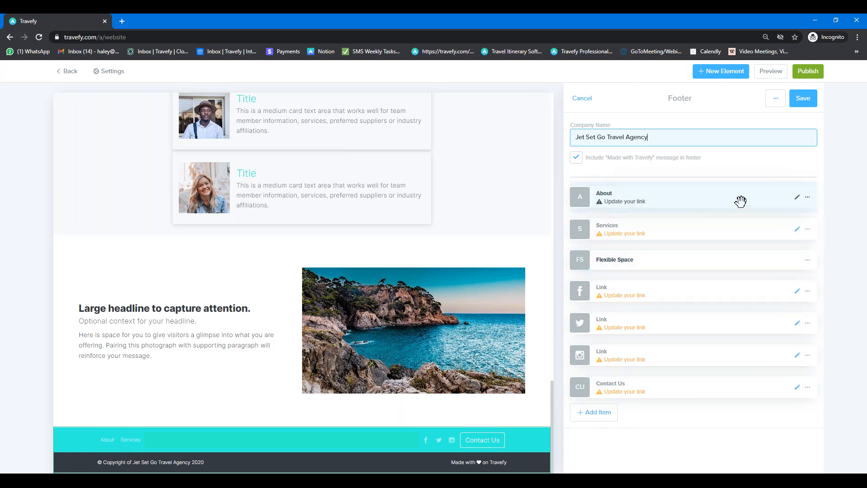
# Step: Point the footer About link to the Large headline section, rename it About Me, and save
pyautogui.click(798, 199)
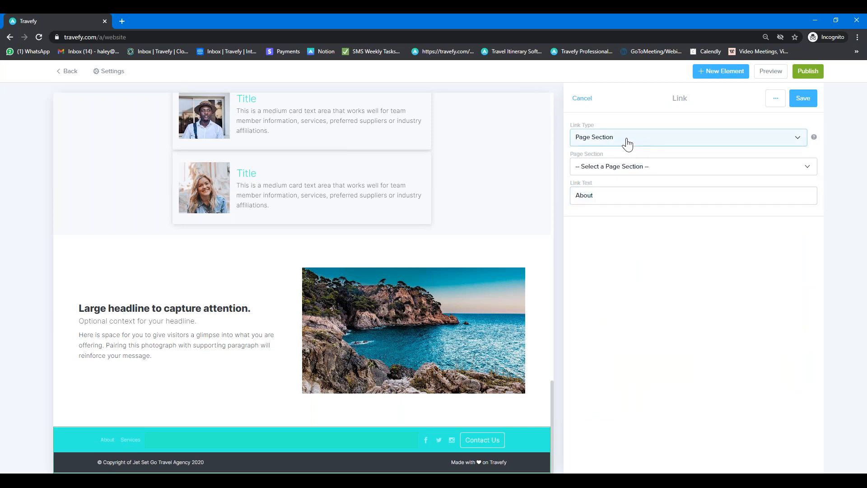
pyautogui.click(649, 166)
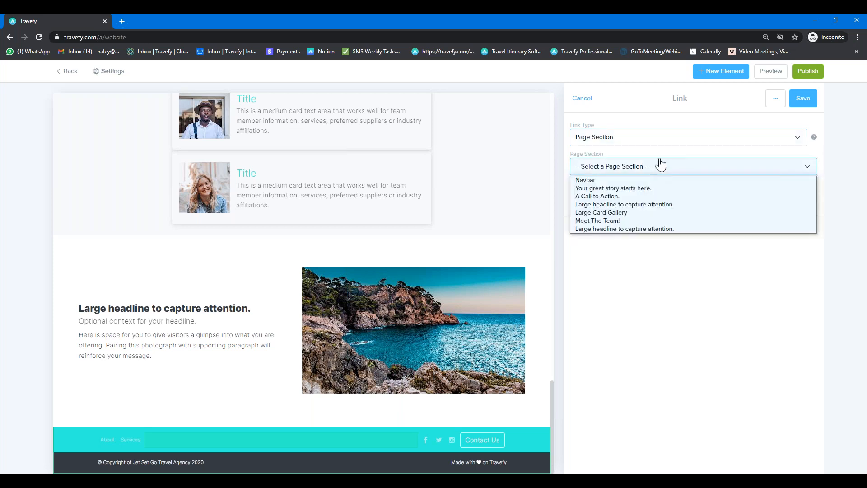
pyautogui.click(621, 206)
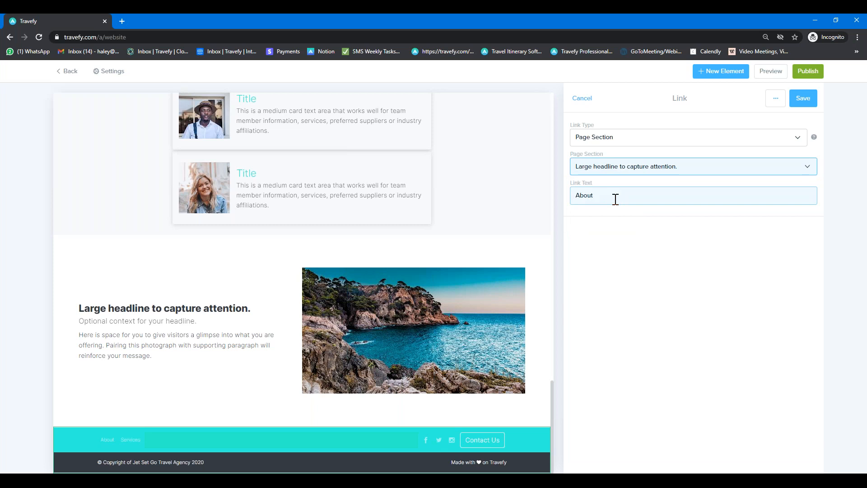
pyautogui.click(626, 196)
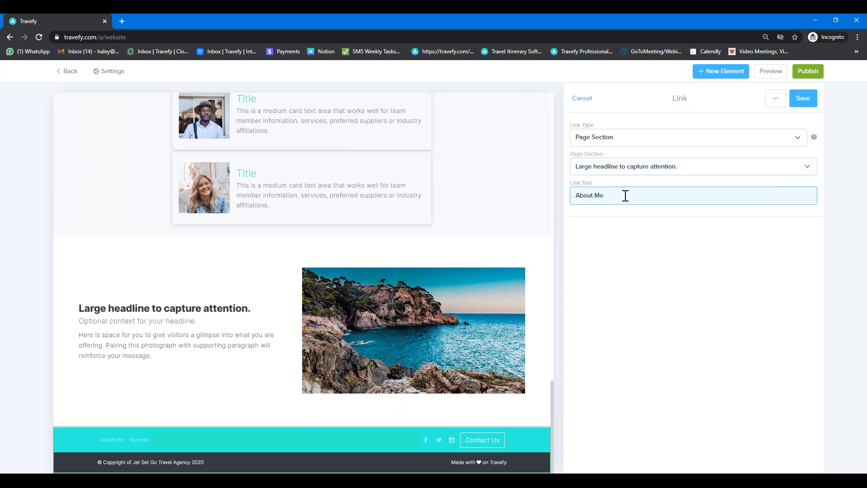
pyautogui.click(803, 104)
pyautogui.click(803, 98)
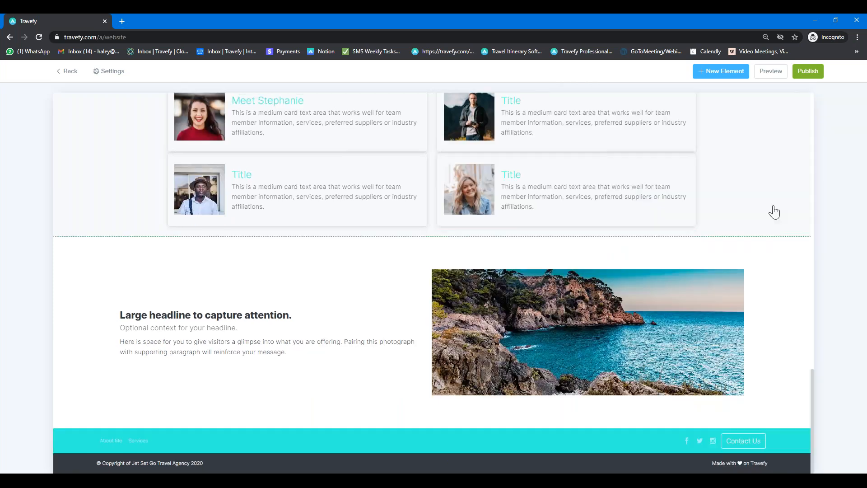
# Step: In the site preview, check that the footer About Me link lands on the Large headline section
pyautogui.click(770, 77)
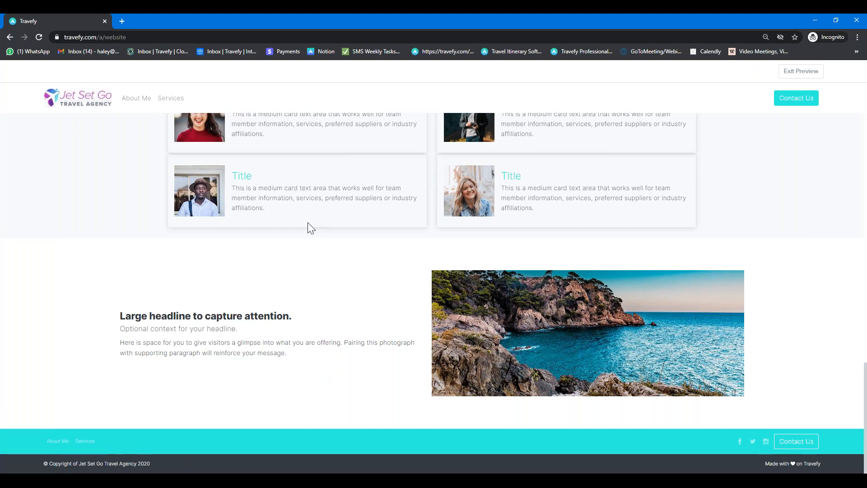
pyautogui.click(51, 442)
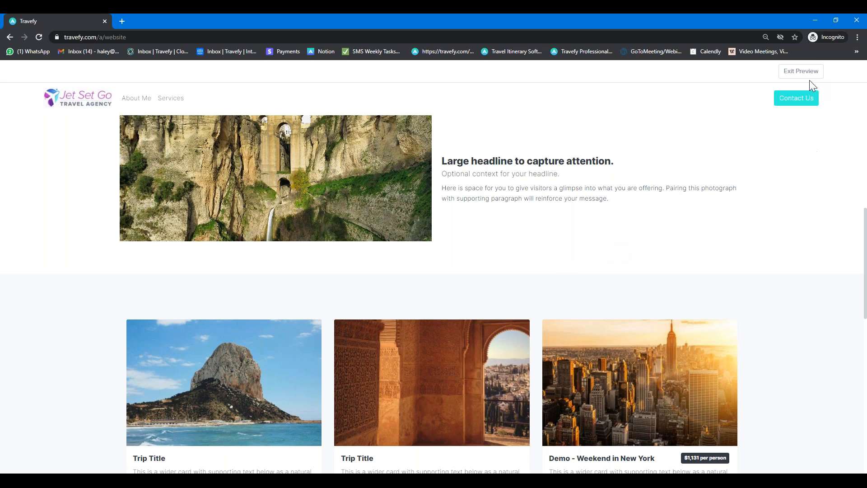
# Step: Exit the preview, open the website's site settings and select the Page Title field
pyautogui.click(800, 73)
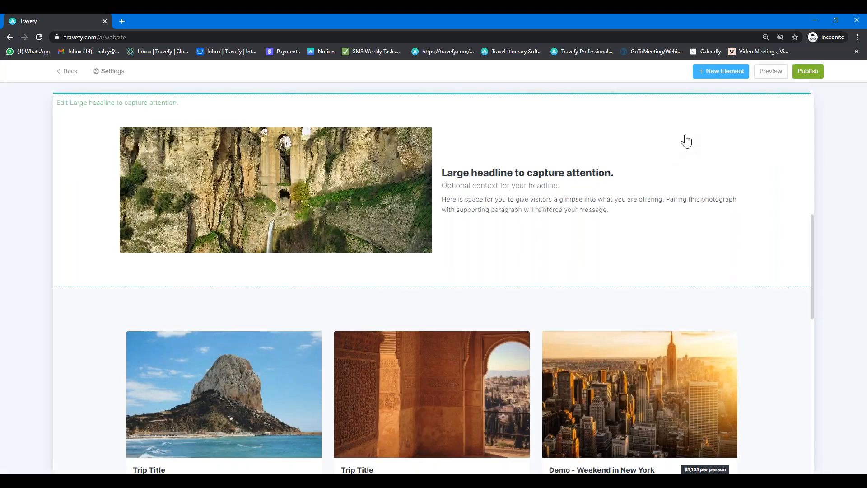
pyautogui.scroll(2, 106, 167)
pyautogui.scroll(8, 113, 181)
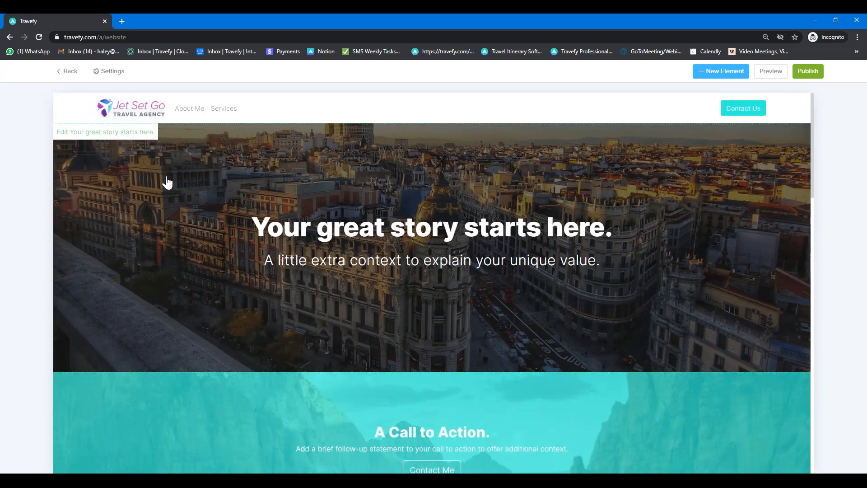
pyautogui.click(115, 72)
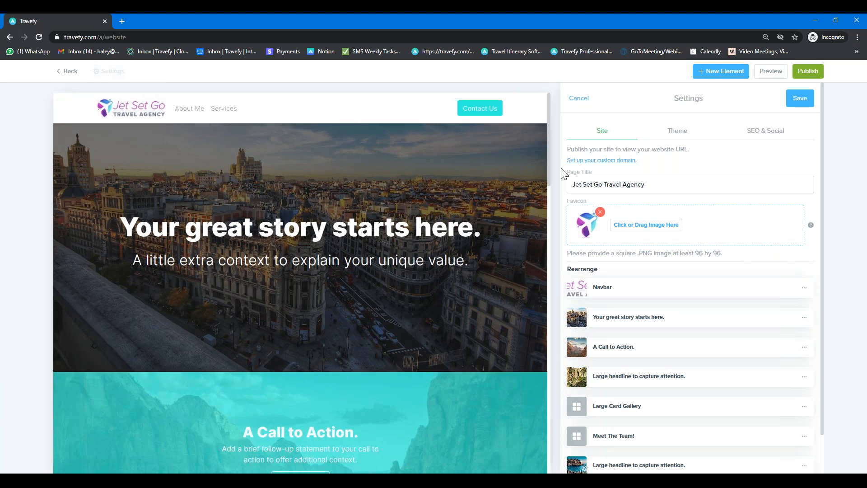
pyautogui.click(620, 180)
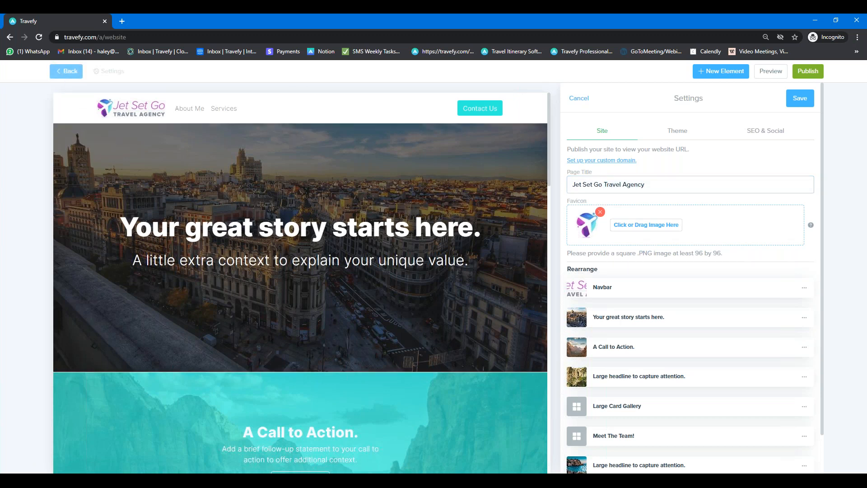
# Step: Return from the website editor to the Trips list and open the Travefy Support Center
pyautogui.click(68, 74)
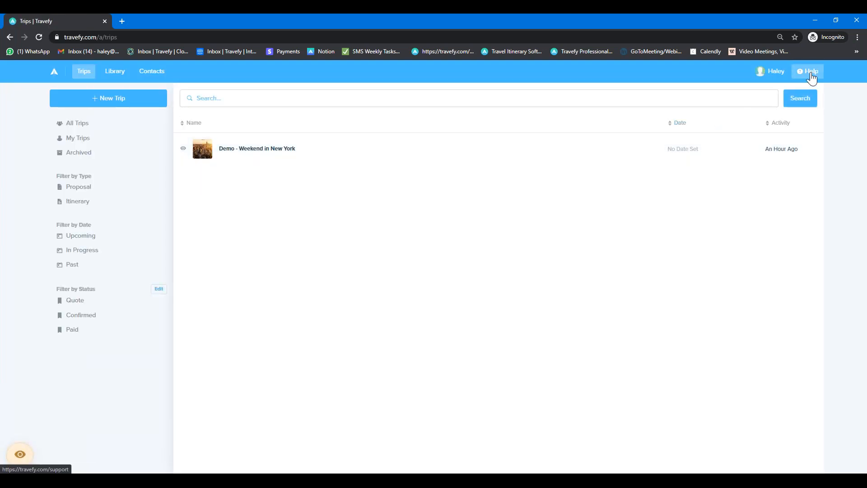
pyautogui.click(807, 72)
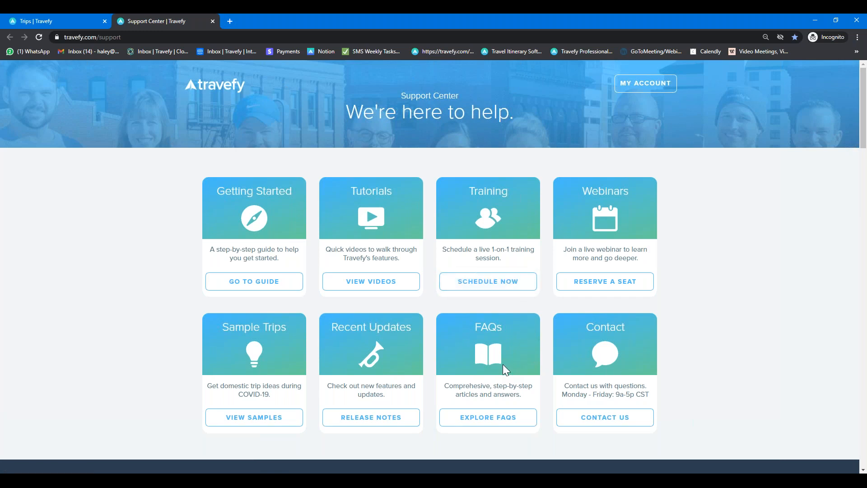
# Step: Search the FAQs for 'domain masking' and open the article on turning on Domain Masking
pyautogui.click(490, 418)
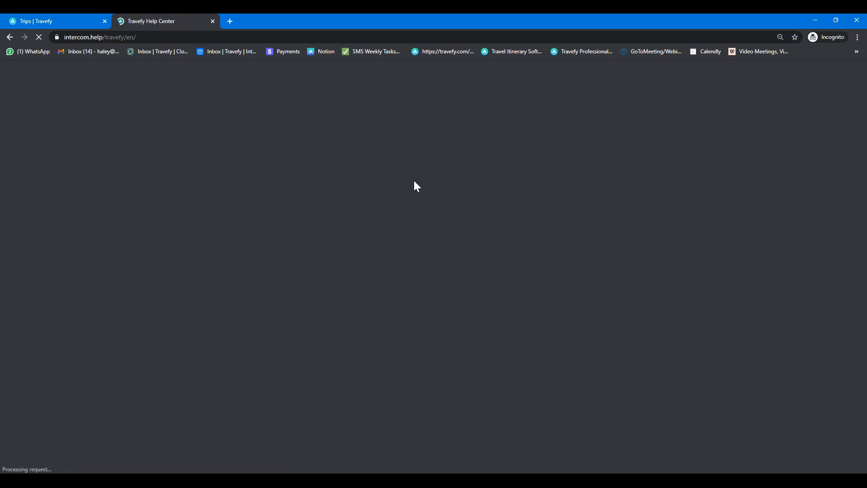
pyautogui.write('domain masking')
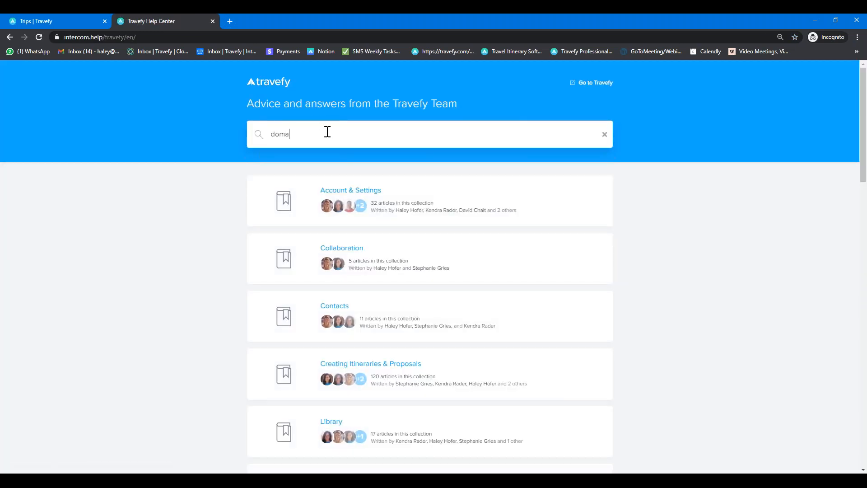
pyautogui.press('Return')
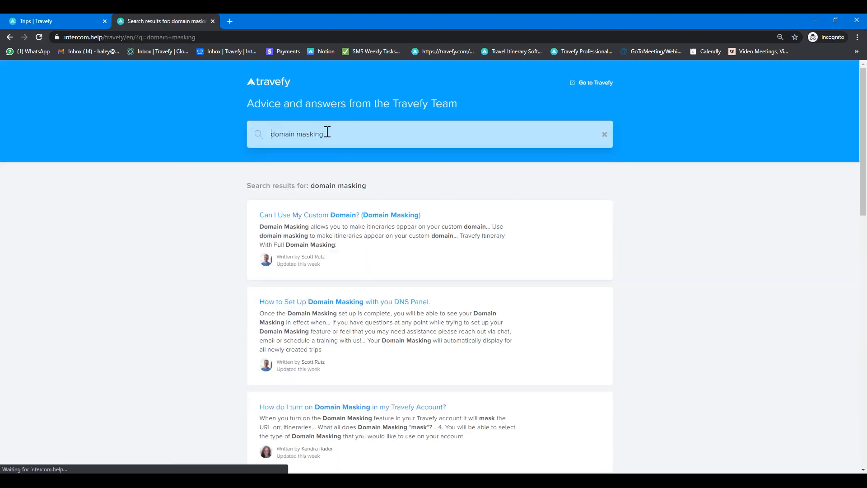
pyautogui.scroll(-2, 341, 136)
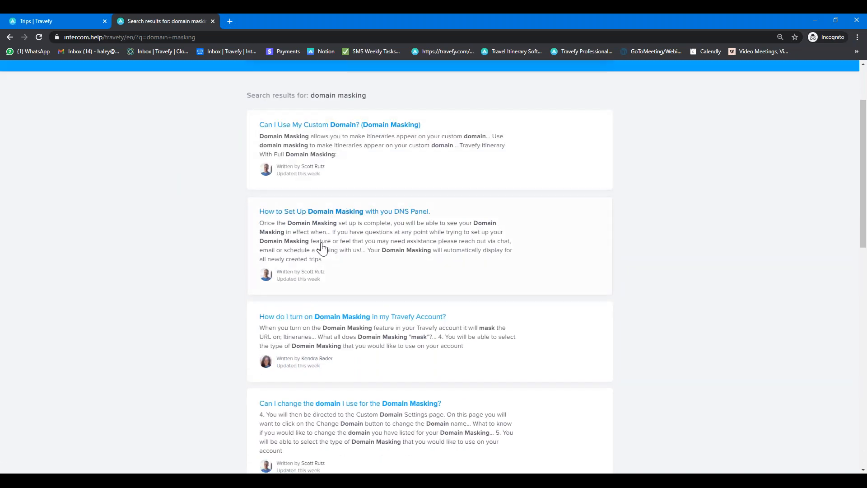
pyautogui.click(334, 325)
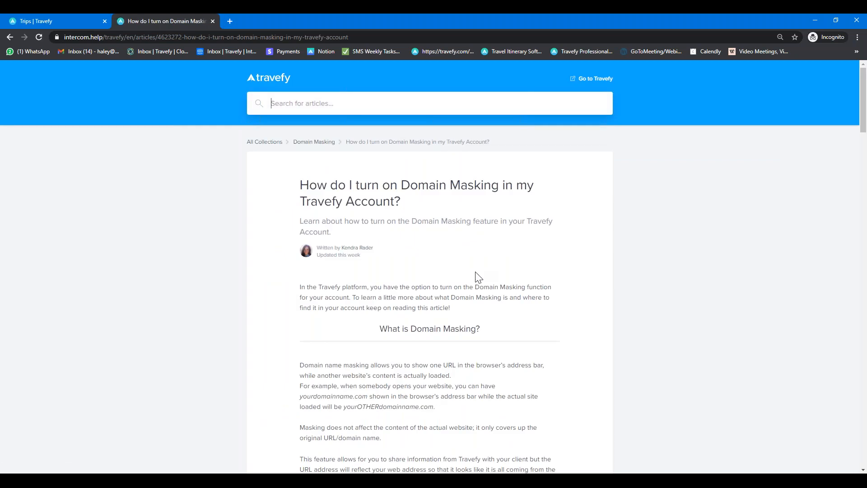
# Step: Read through the Domain Masking article, then return to the Support Center page
pyautogui.scroll(-2, 478, 276)
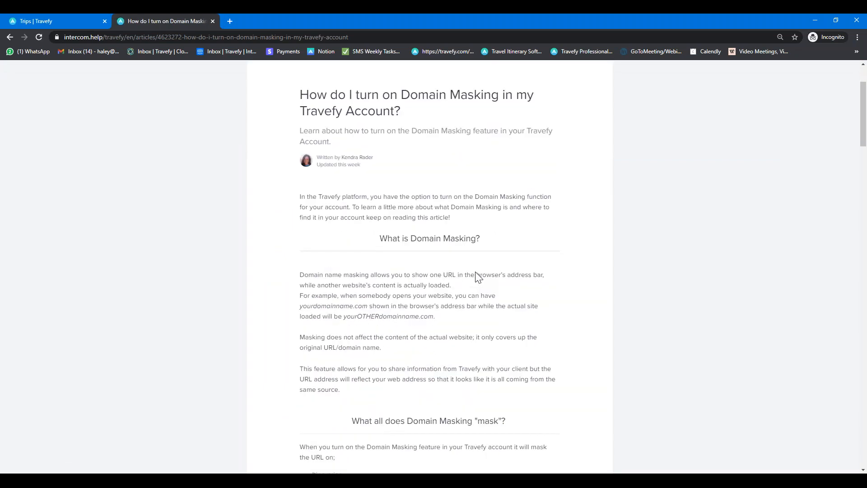
pyautogui.scroll(-1, 478, 277)
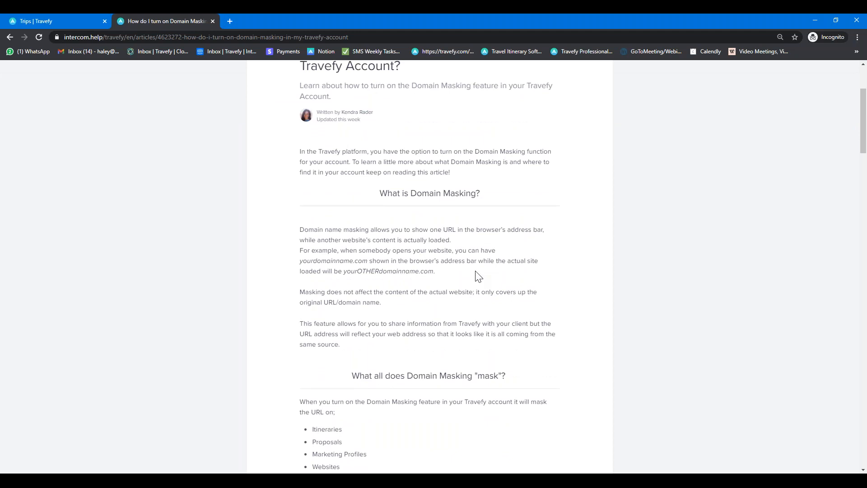
pyautogui.scroll(-3, 476, 275)
pyautogui.scroll(-10, 478, 275)
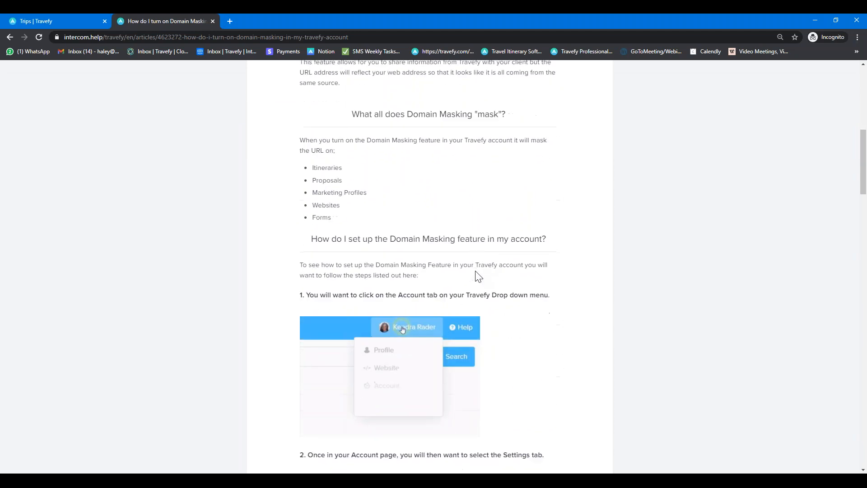
pyautogui.scroll(-11, 478, 276)
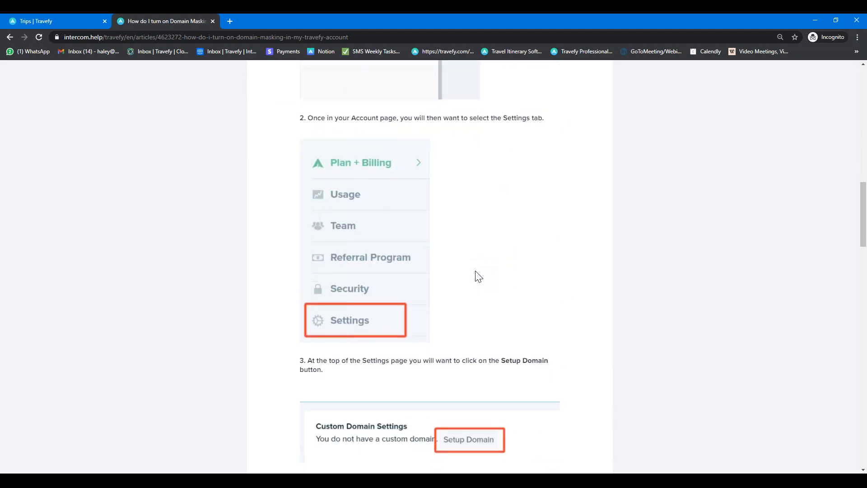
pyautogui.scroll(-16, 478, 275)
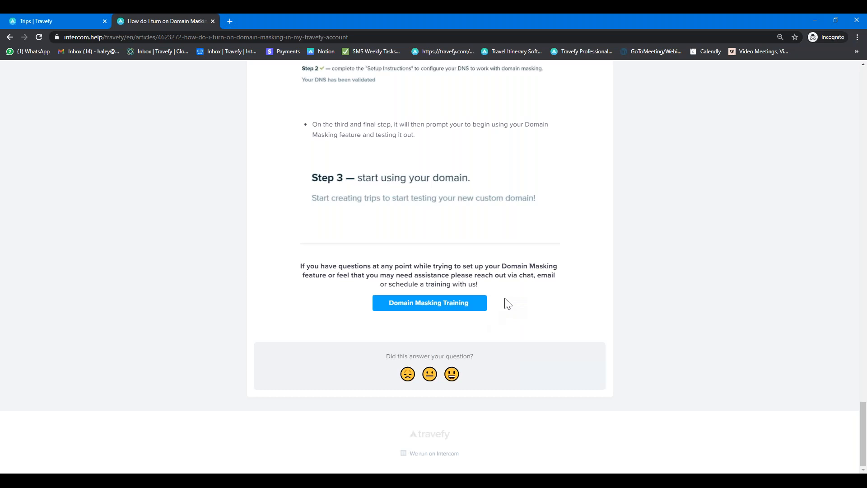
pyautogui.scroll(15, 508, 303)
pyautogui.scroll(15, 508, 304)
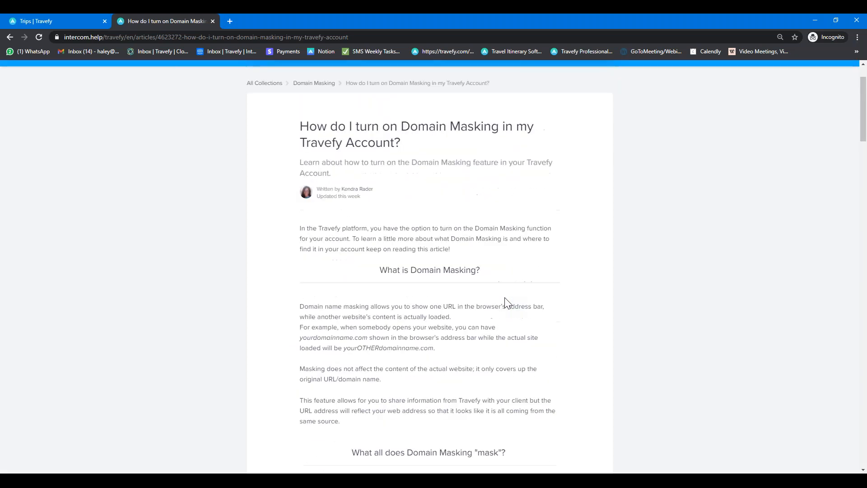
pyautogui.scroll(2, 507, 303)
pyautogui.click(247, 115)
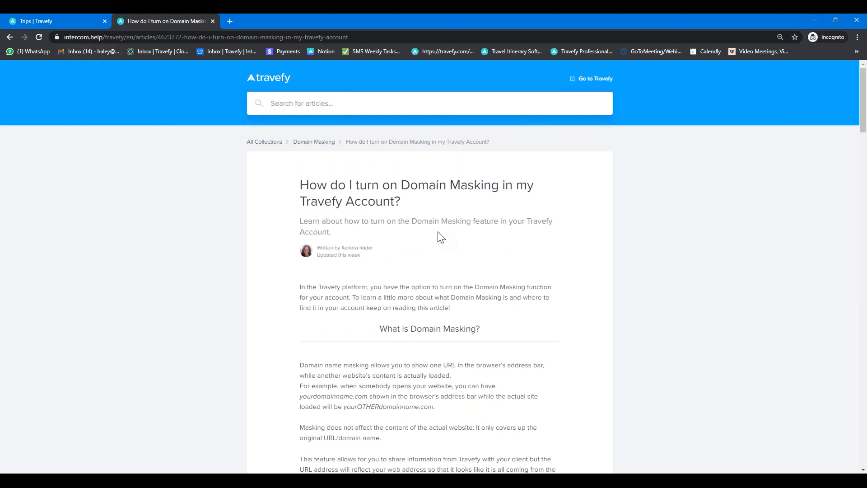
pyautogui.click(584, 51)
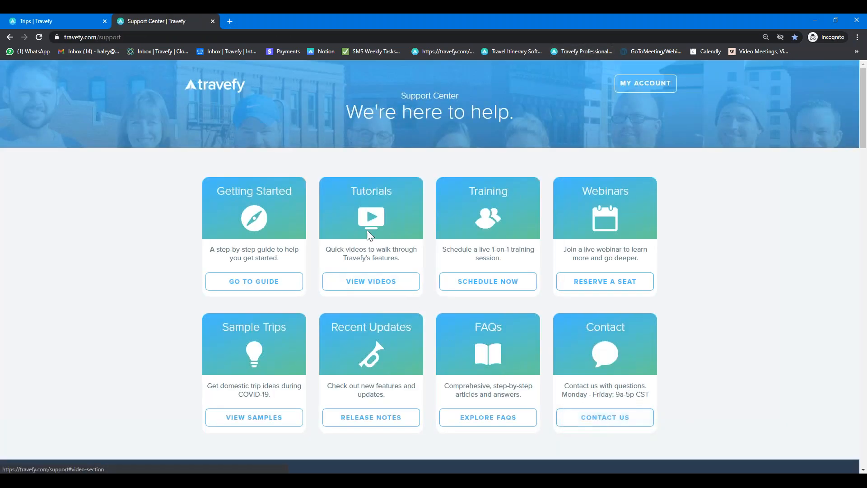
# Step: Find the Pro Support e-mail address under Contact Us, then scroll back to the page top
pyautogui.click(608, 418)
pyautogui.moveTo(581, 192); pyautogui.dragTo(472, 192)
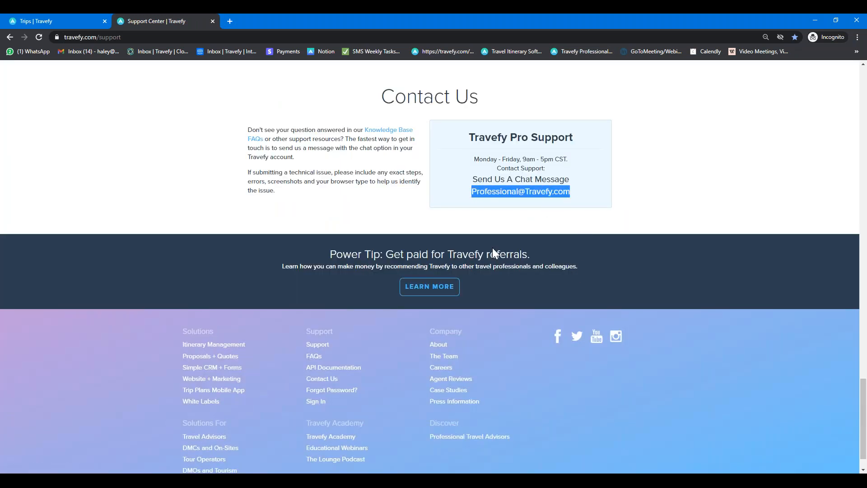
pyautogui.click(538, 225)
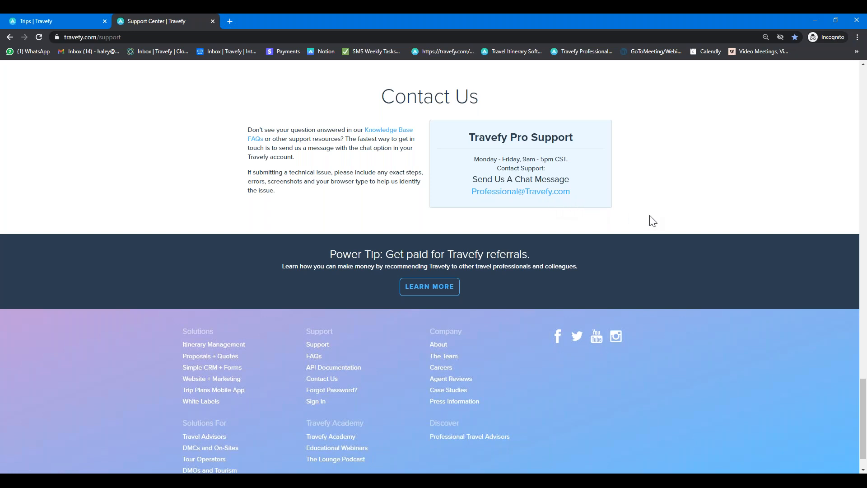
pyautogui.scroll(15, 652, 220)
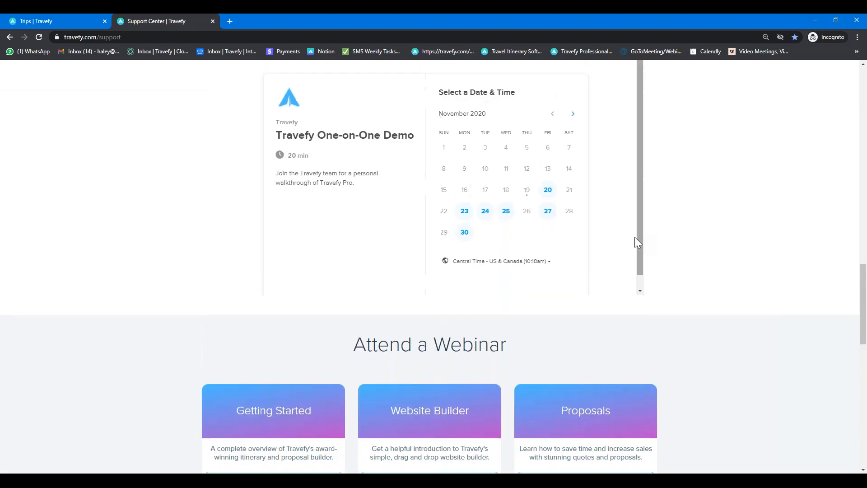
pyautogui.scroll(10, 642, 271)
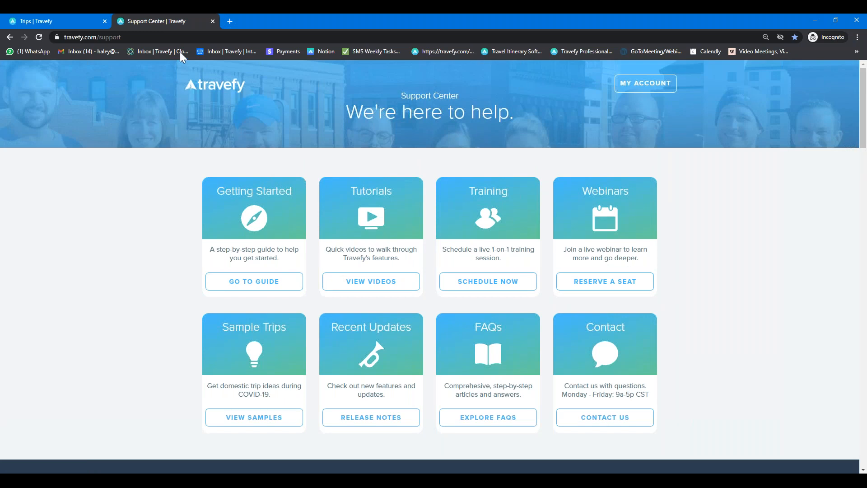
# Step: Close the Support Center tab and load the Jet Set Go website editor from the account menu
pyautogui.click(212, 22)
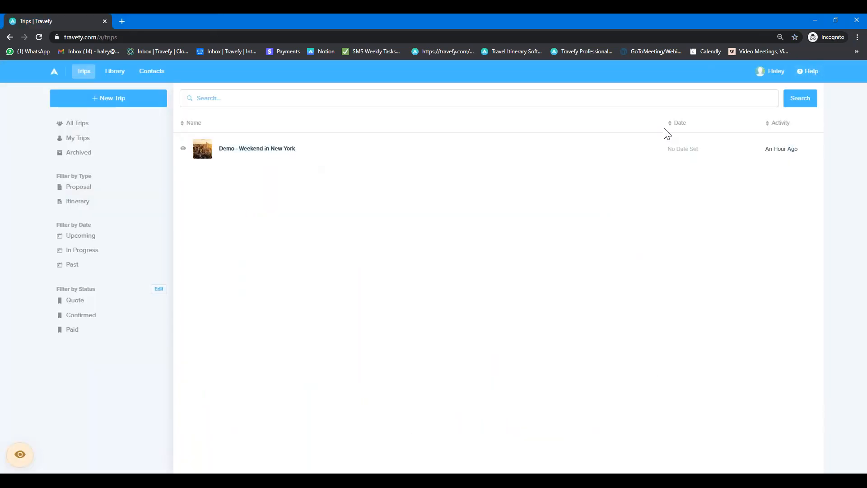
pyautogui.click(773, 73)
pyautogui.click(742, 110)
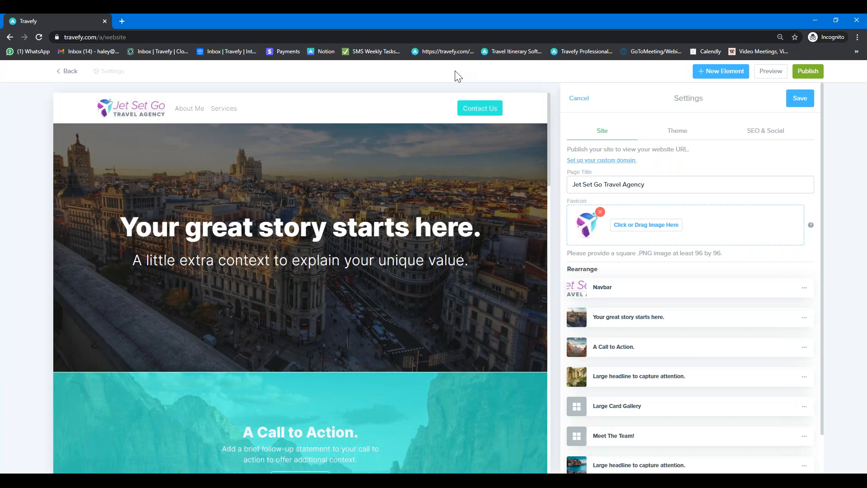
pyautogui.scroll(-1, 456, 147)
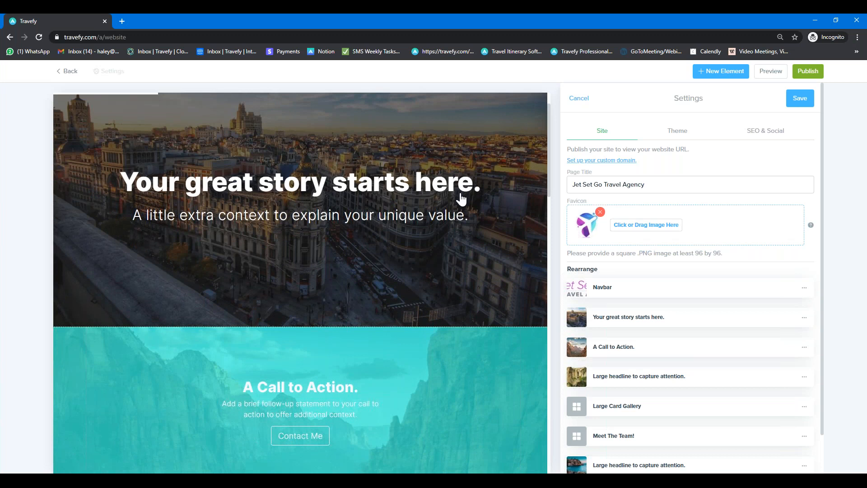
pyautogui.scroll(-2, 460, 199)
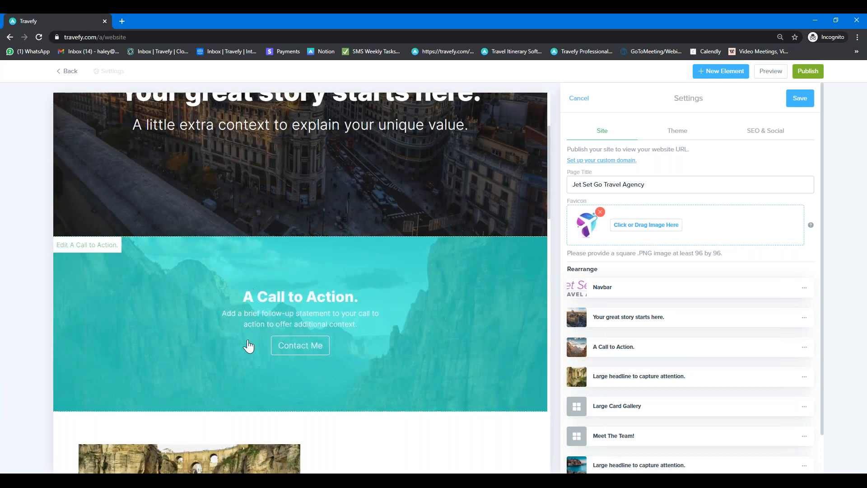
# Step: Change the Call to Action's Contact Me button type from email to External Link
pyautogui.click(377, 313)
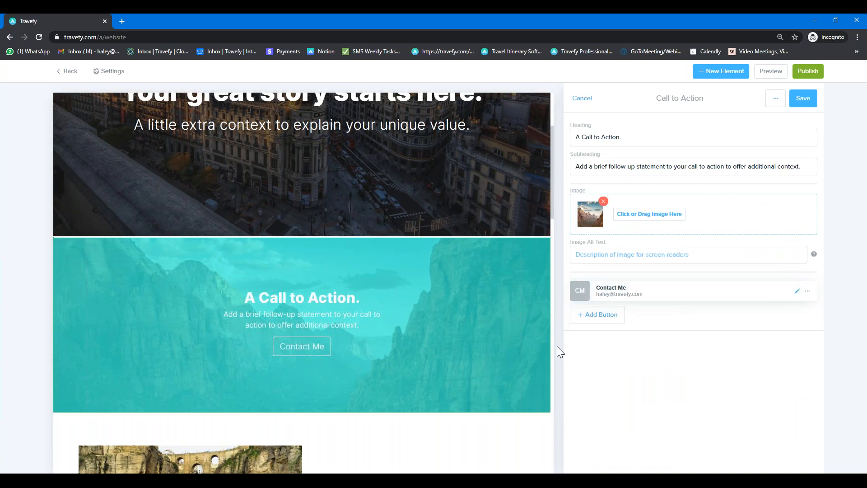
pyautogui.click(798, 294)
pyautogui.click(631, 141)
pyautogui.click(619, 160)
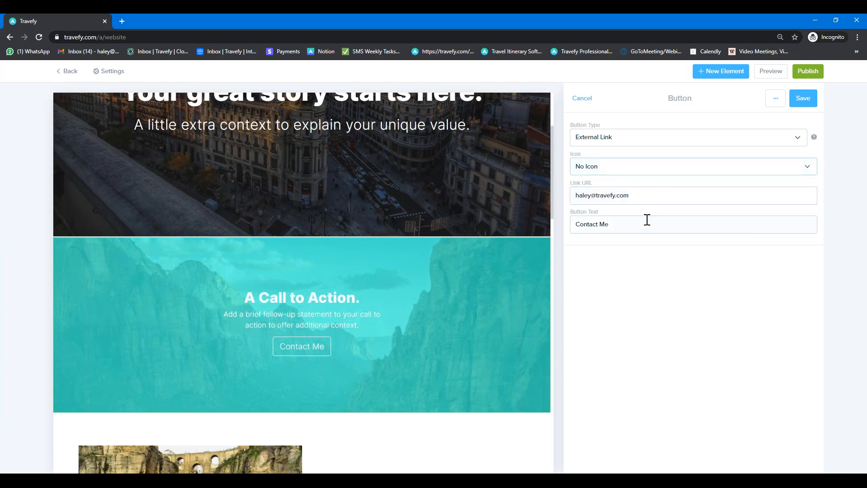
pyautogui.tripleClick(666, 196)
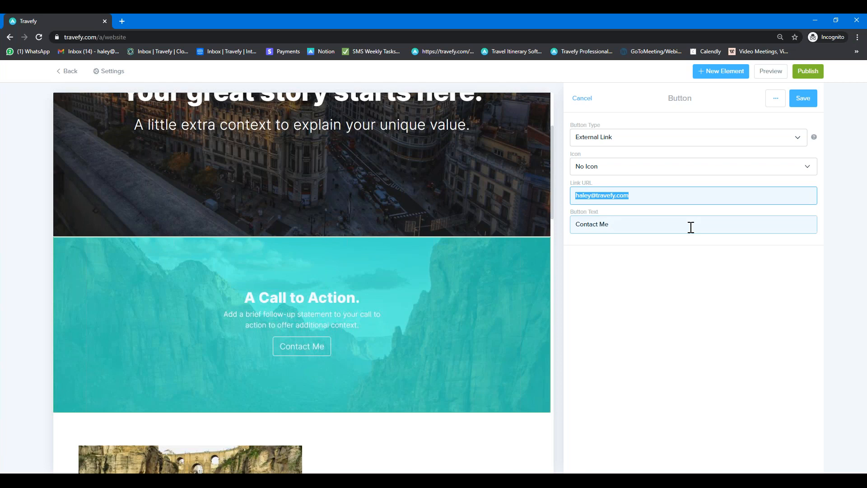
pyautogui.click(651, 196)
pyautogui.scroll(3, 437, 237)
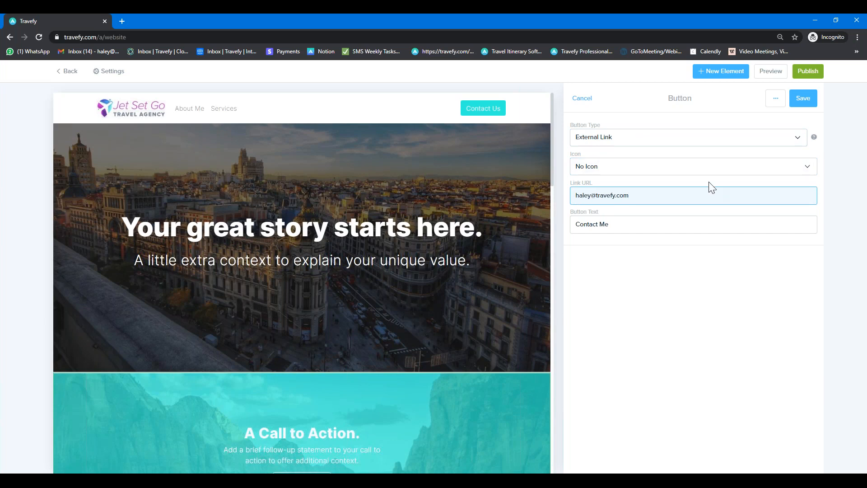
# Step: Save the Contact Me button change and open the website's Site settings panel
pyautogui.click(809, 98)
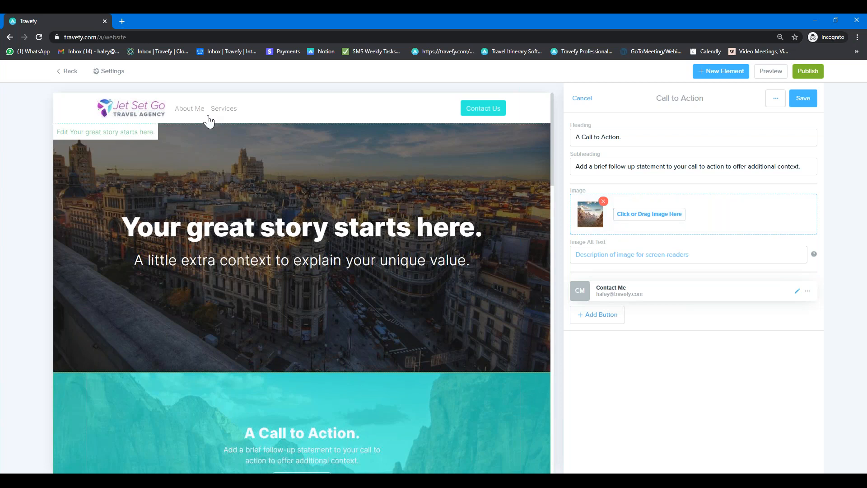
pyautogui.click(107, 73)
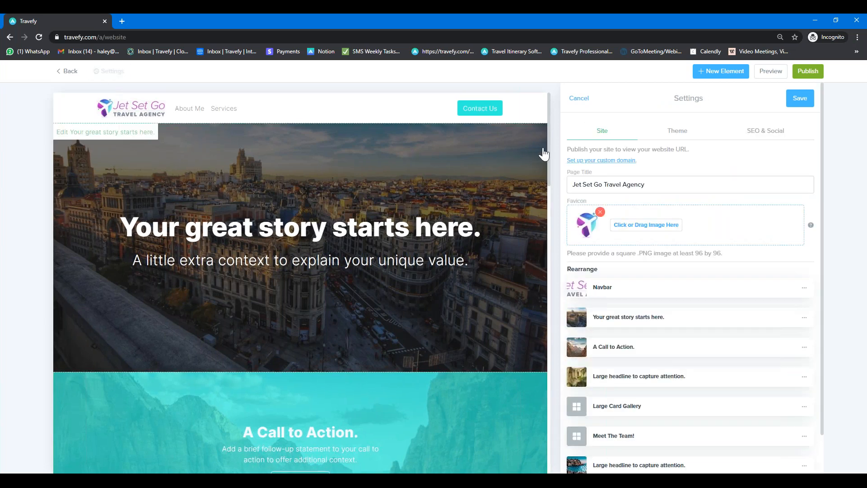
# Step: Review the custom domain settings and its DNS setup article, then reopen the website editor
pyautogui.click(586, 162)
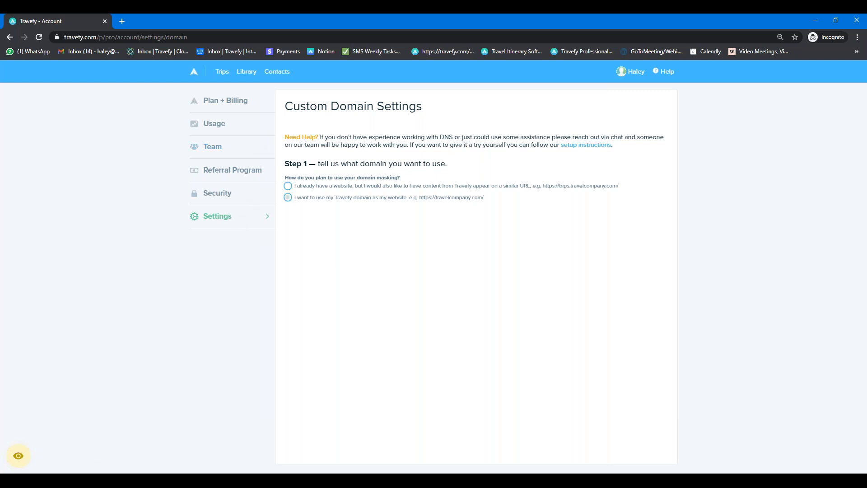
pyautogui.click(586, 146)
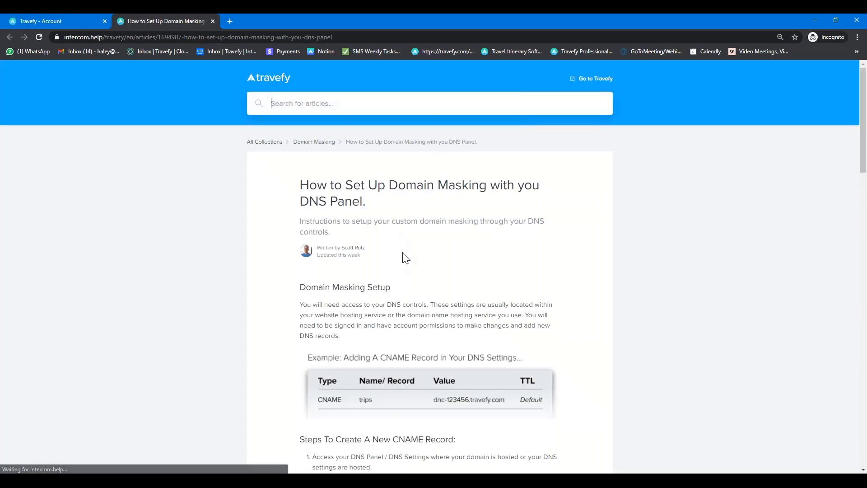
pyautogui.scroll(-10, 403, 253)
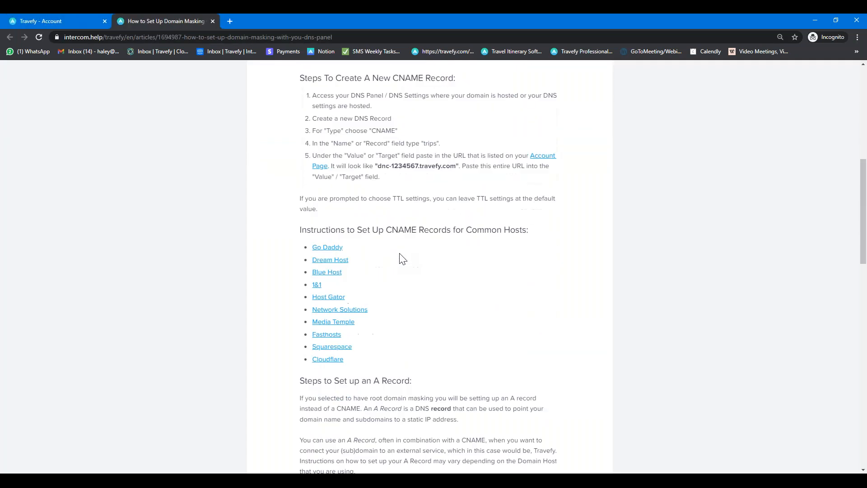
pyautogui.scroll(-4, 402, 256)
pyautogui.click(61, 24)
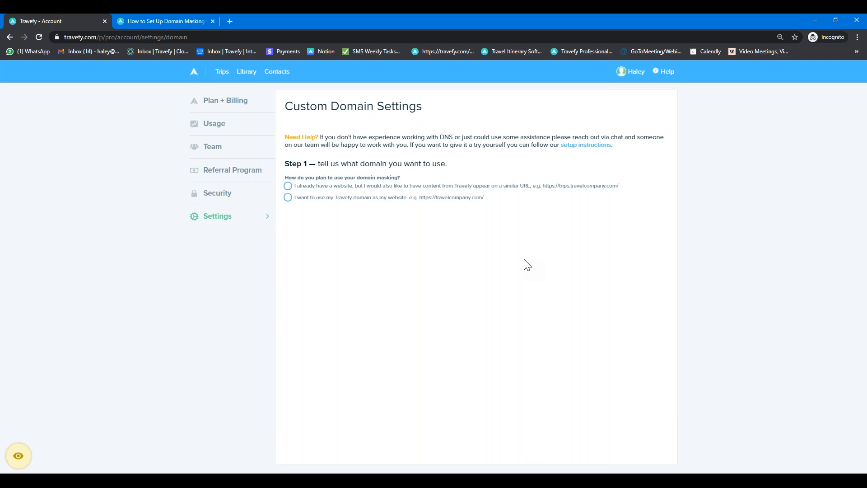
pyautogui.click(624, 74)
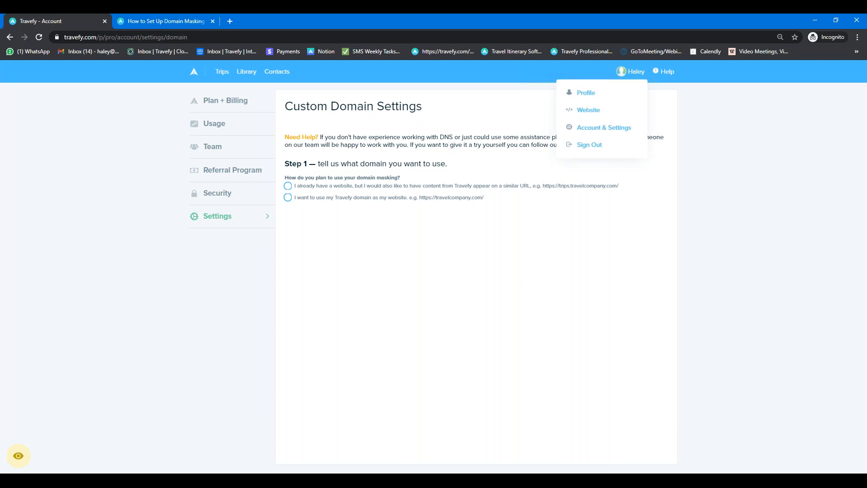
pyautogui.click(592, 111)
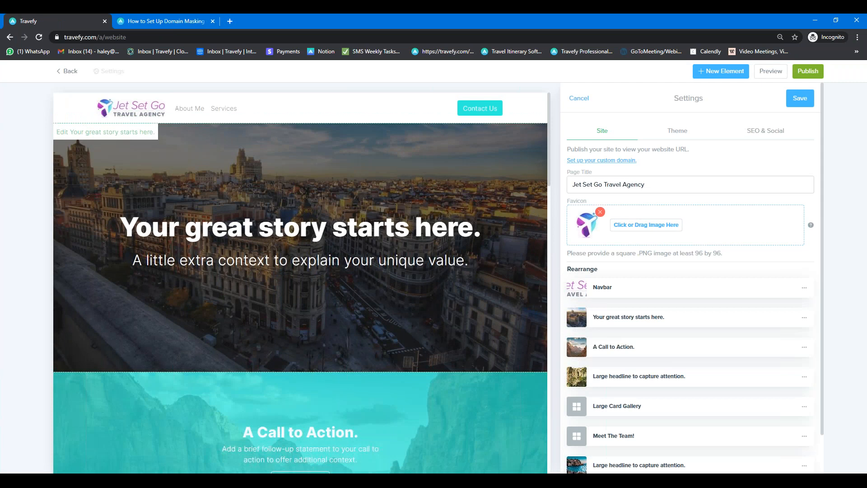
# Step: Save the site settings, then remove the photo from the large headline-and-image section
pyautogui.click(799, 98)
pyautogui.scroll(-2, 500, 222)
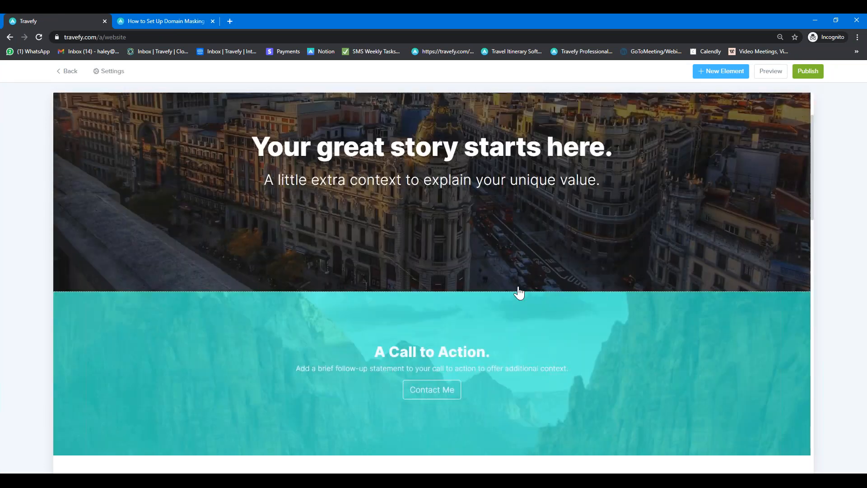
pyautogui.scroll(-10, 518, 293)
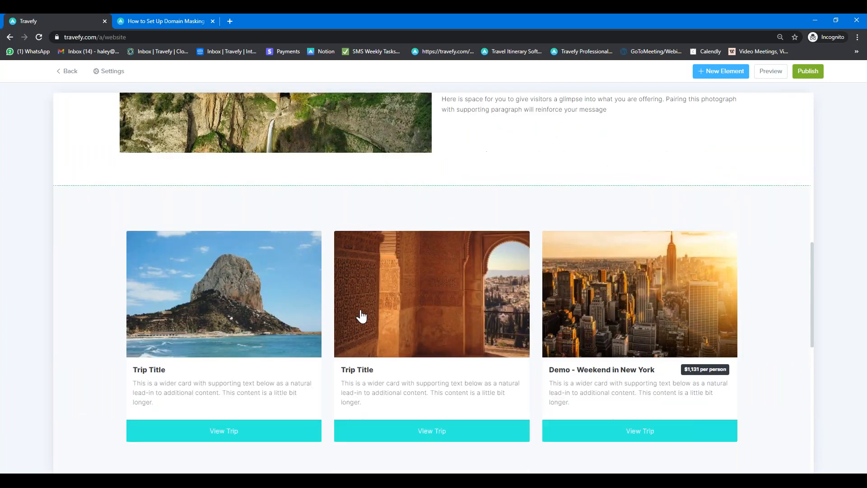
pyautogui.scroll(-6, 360, 315)
pyautogui.scroll(12, 358, 305)
pyautogui.click(394, 352)
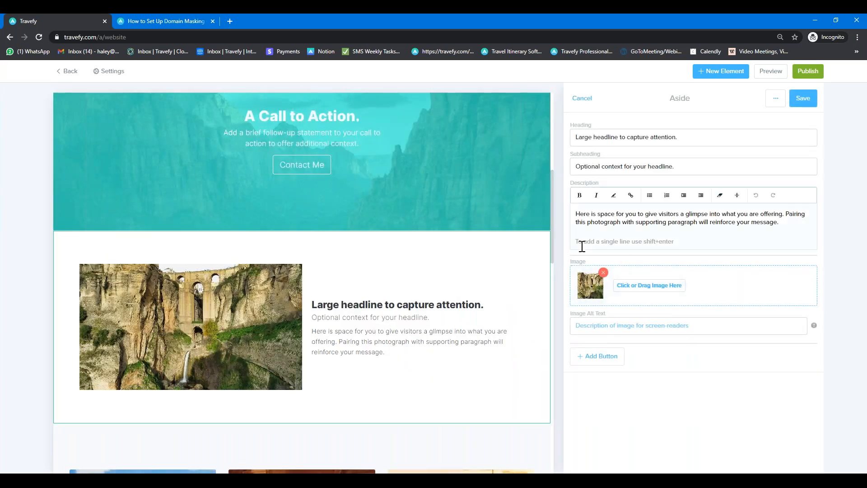
pyautogui.click(604, 273)
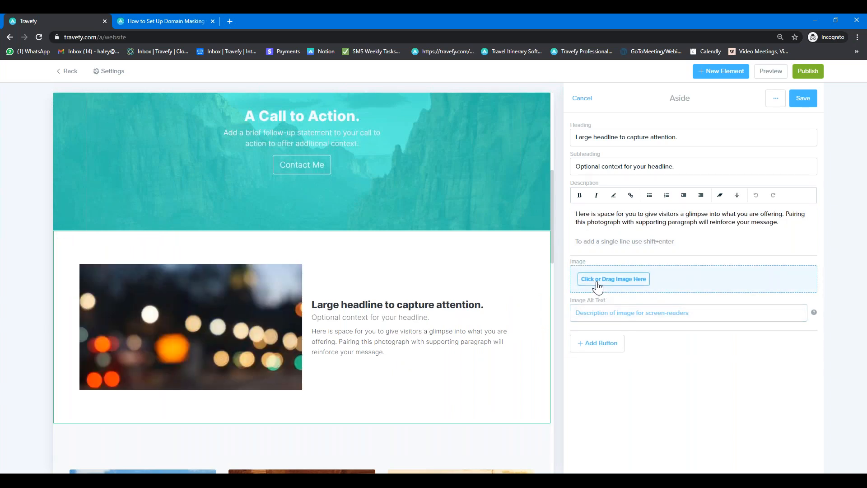
# Step: Browse the image picker's video link, device upload and stock image options
pyautogui.click(597, 280)
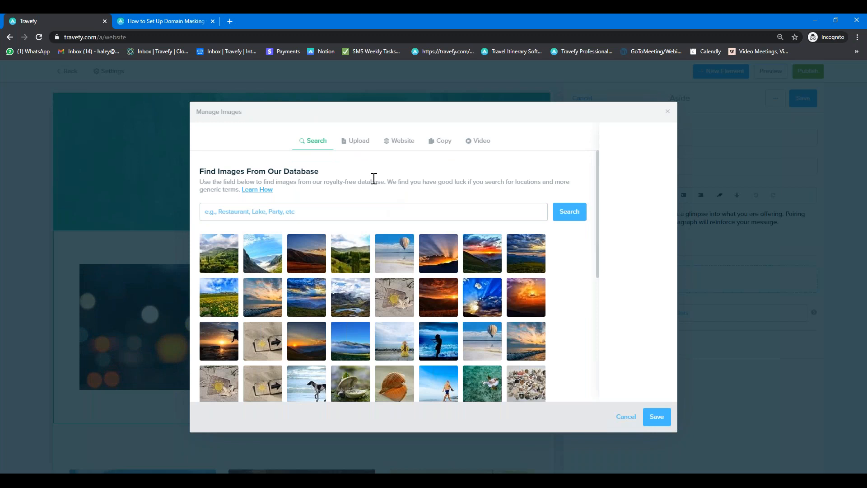
pyautogui.click(481, 144)
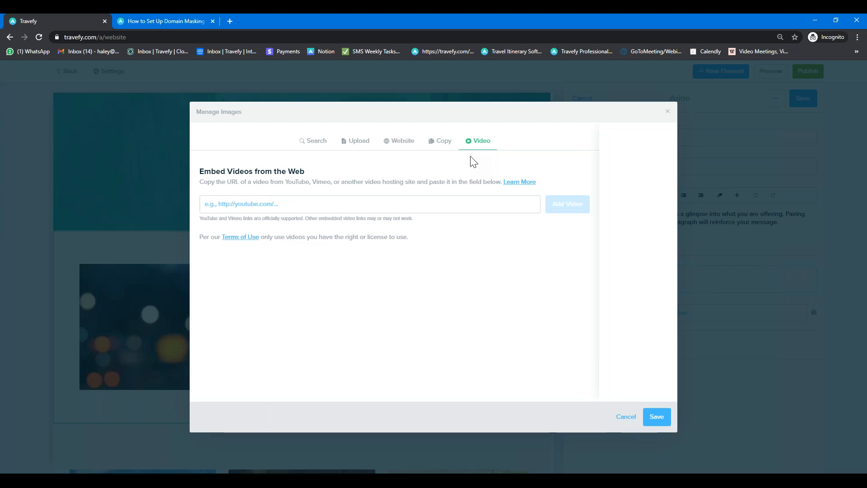
pyautogui.click(391, 200)
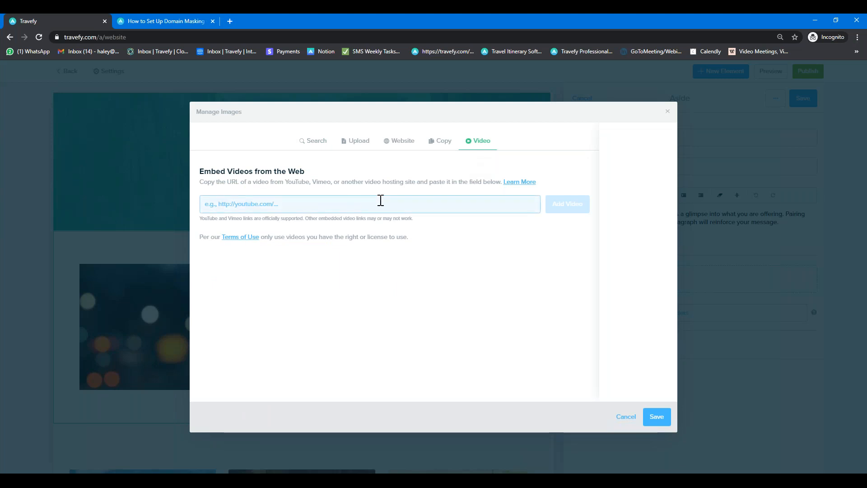
pyautogui.click(497, 251)
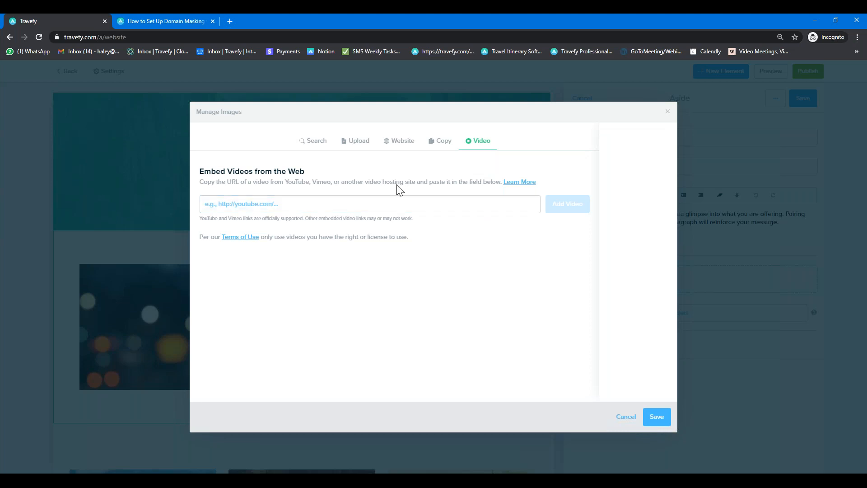
pyautogui.click(359, 143)
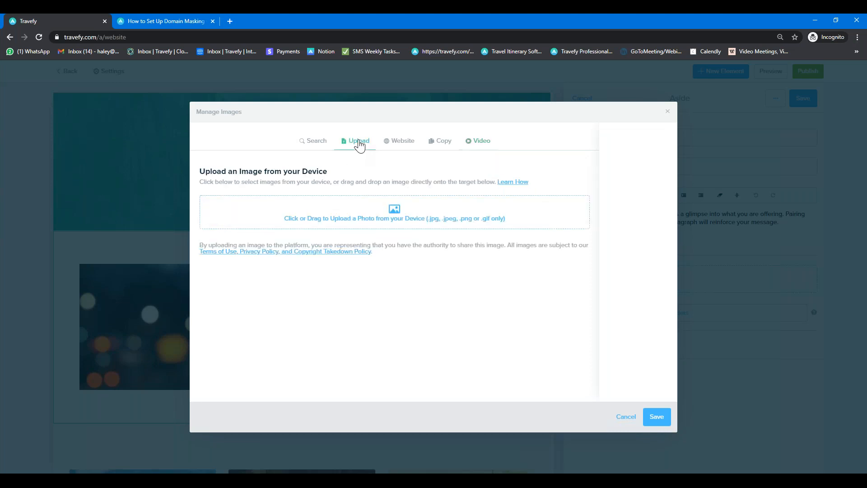
pyautogui.click(313, 143)
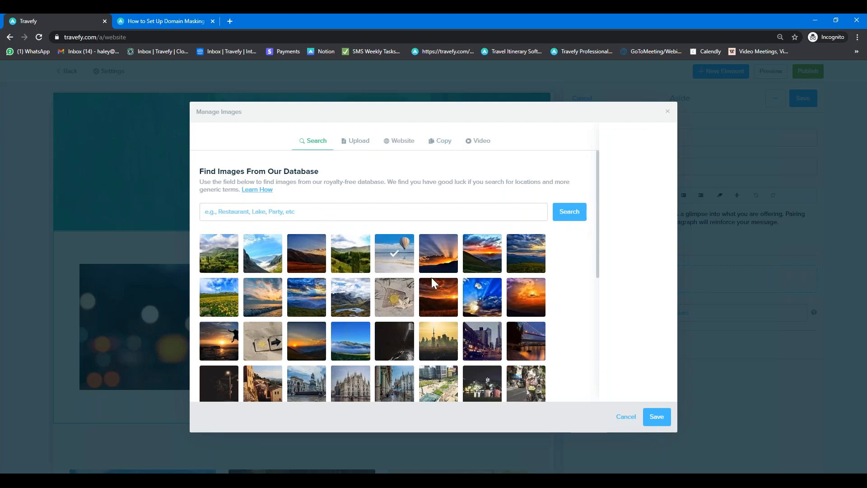
# Step: Choose the city building stock image and save the section
pyautogui.click(395, 291)
pyautogui.scroll(-1, 395, 290)
pyautogui.click(219, 383)
pyautogui.click(645, 420)
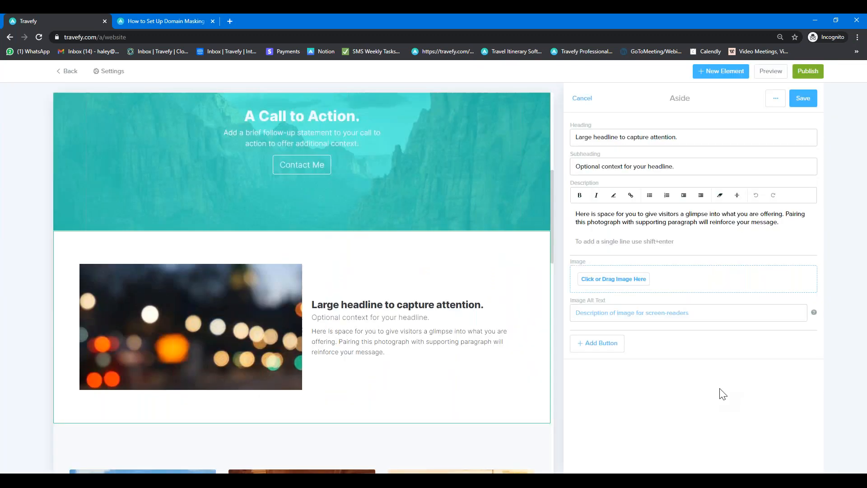
pyautogui.click(803, 99)
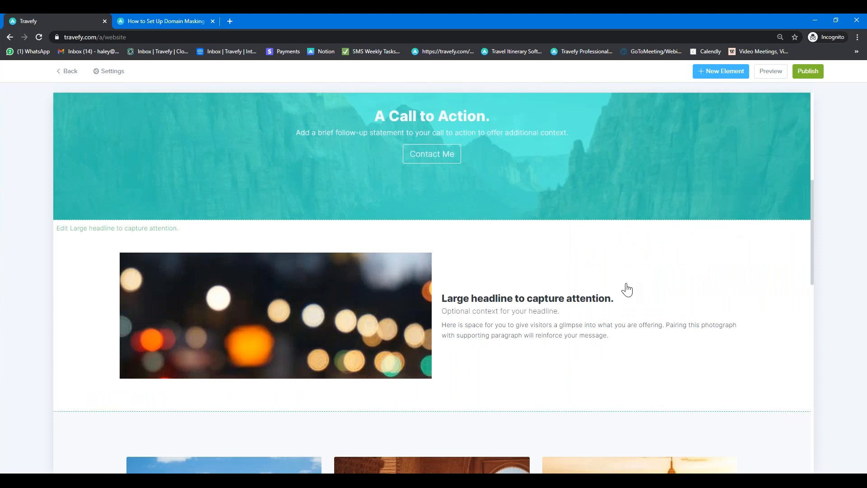
# Step: Open the site settings at the SEO & Social tab showing description and beach social image
pyautogui.scroll(7, 625, 293)
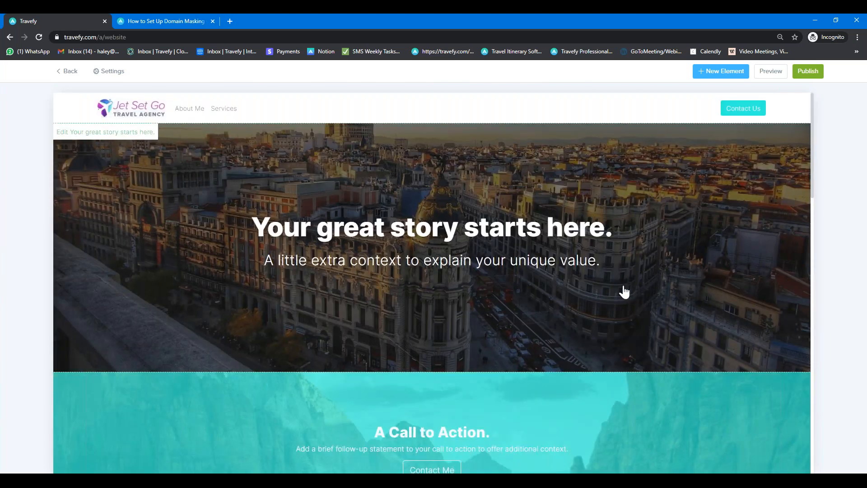
pyautogui.click(108, 71)
pyautogui.click(761, 135)
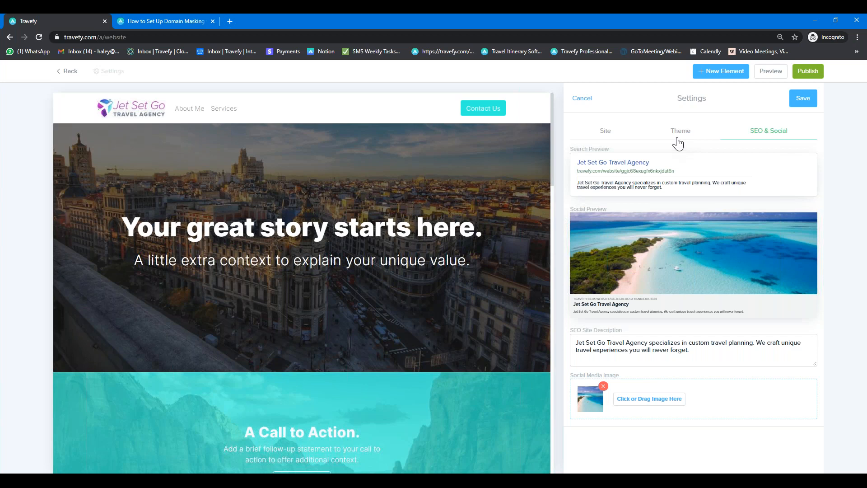
# Step: Save the site settings, then save the Large Card Gallery trip cards
pyautogui.click(801, 101)
pyautogui.scroll(-10, 528, 195)
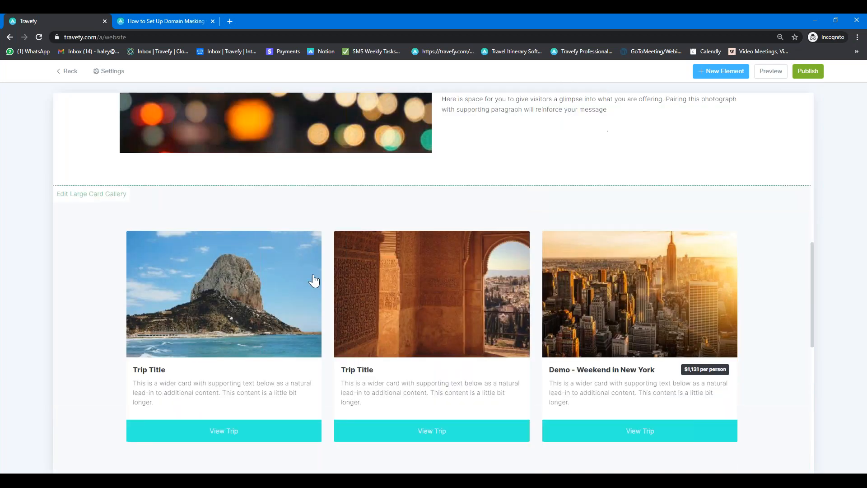
pyautogui.click(277, 293)
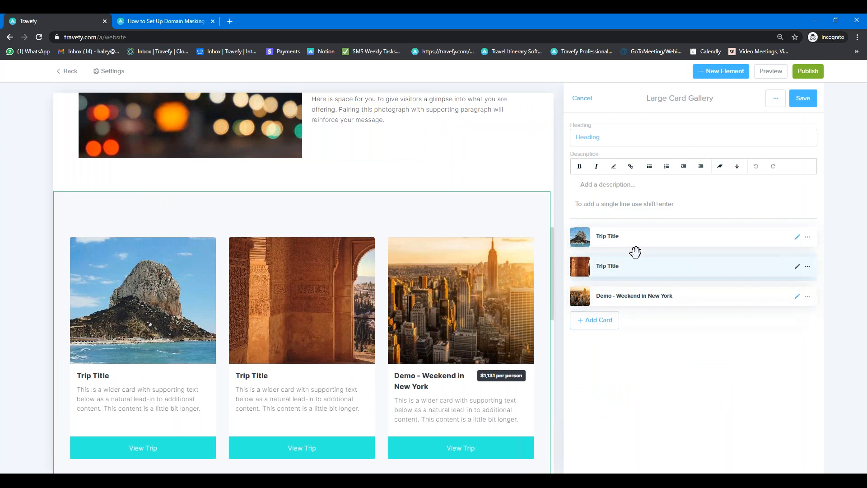
pyautogui.click(805, 100)
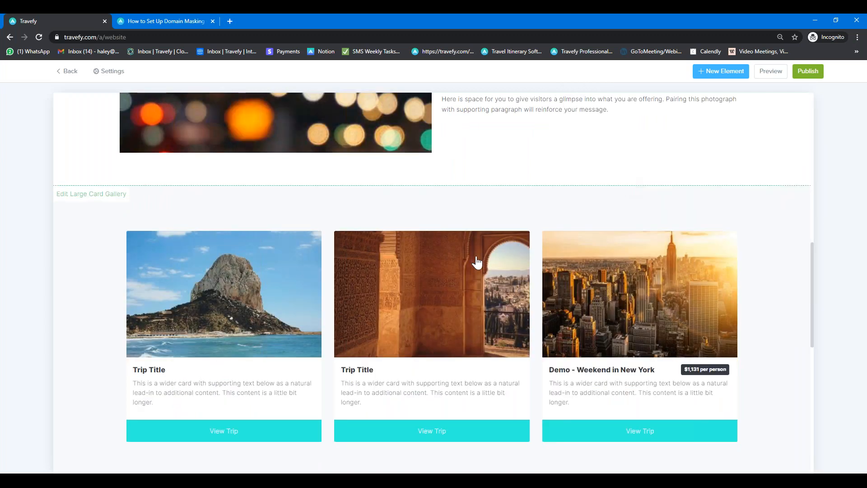
# Step: Check the hero image alt text, then open site settings showing 'Jet Set Go Travel Agency' title
pyautogui.scroll(-3, 476, 262)
pyautogui.scroll(15, 474, 258)
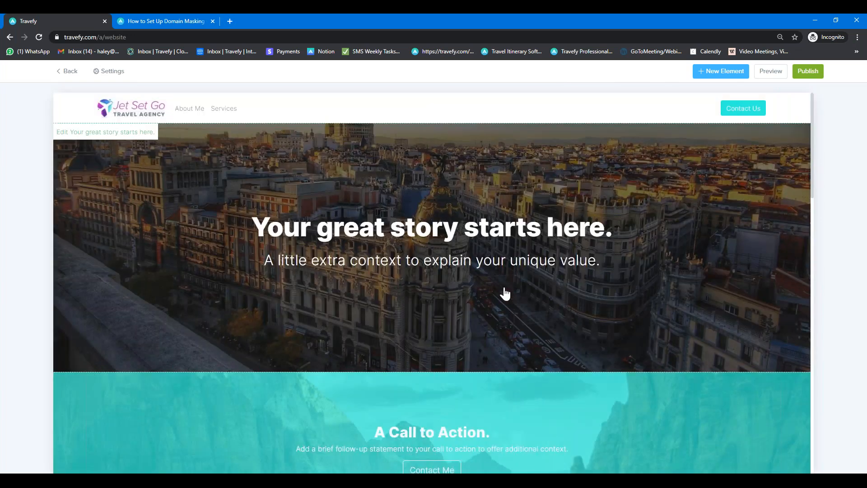
pyautogui.click(505, 294)
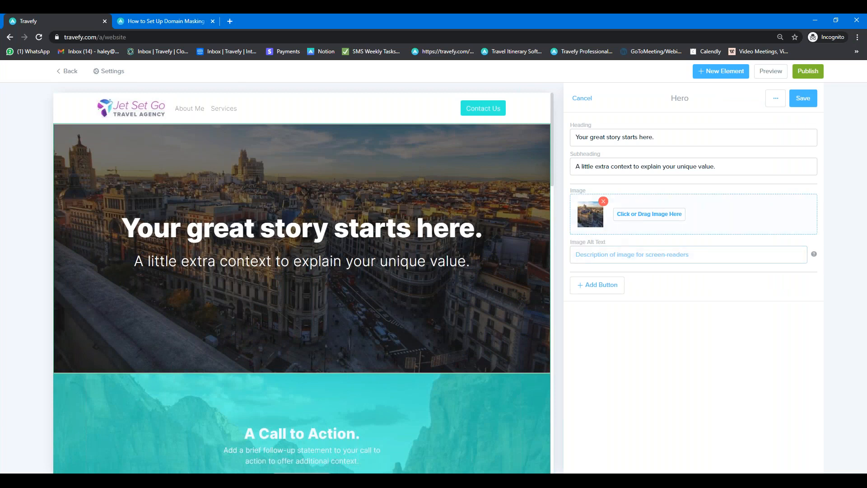
pyautogui.click(617, 252)
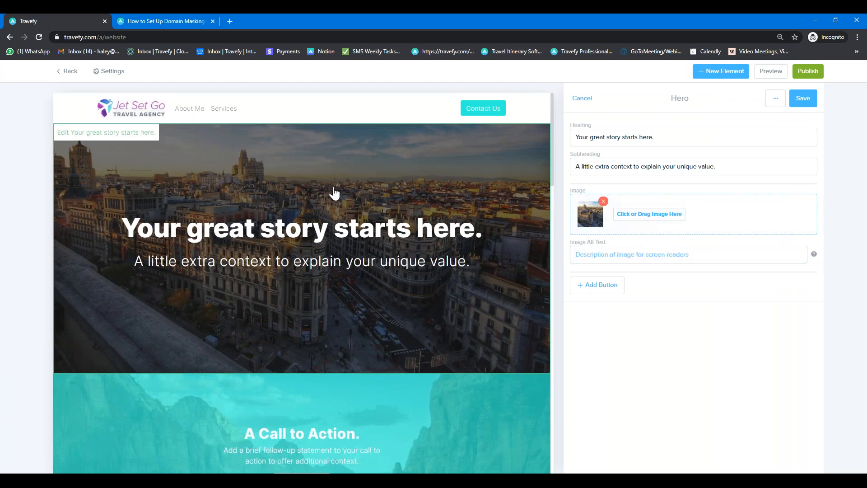
pyautogui.click(110, 71)
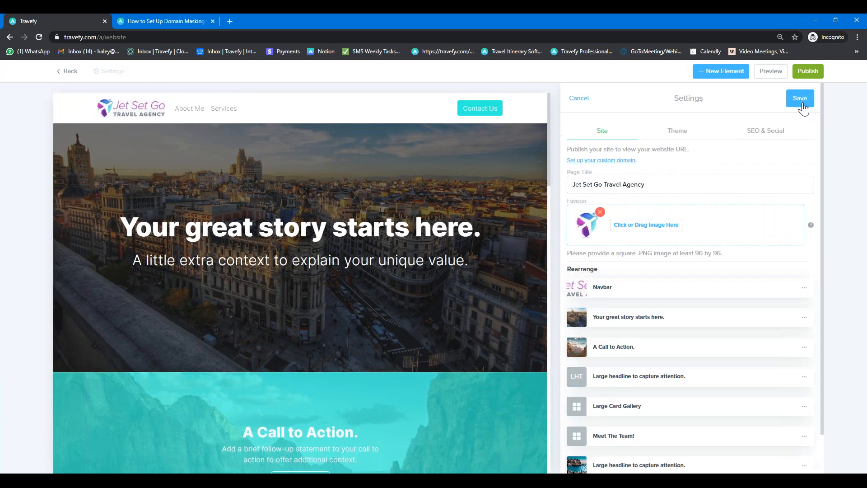
# Step: Review the SEO & Social previews, save the settings, and open the Hero editor
pyautogui.click(774, 132)
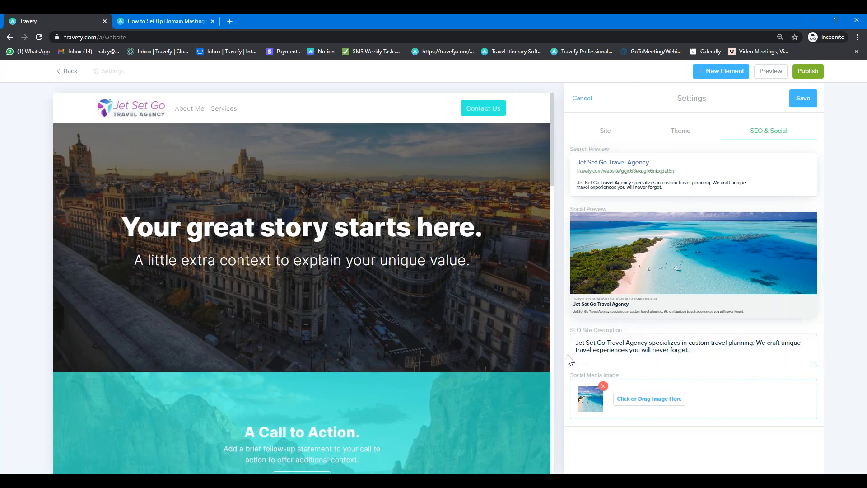
pyautogui.click(804, 98)
pyautogui.click(374, 286)
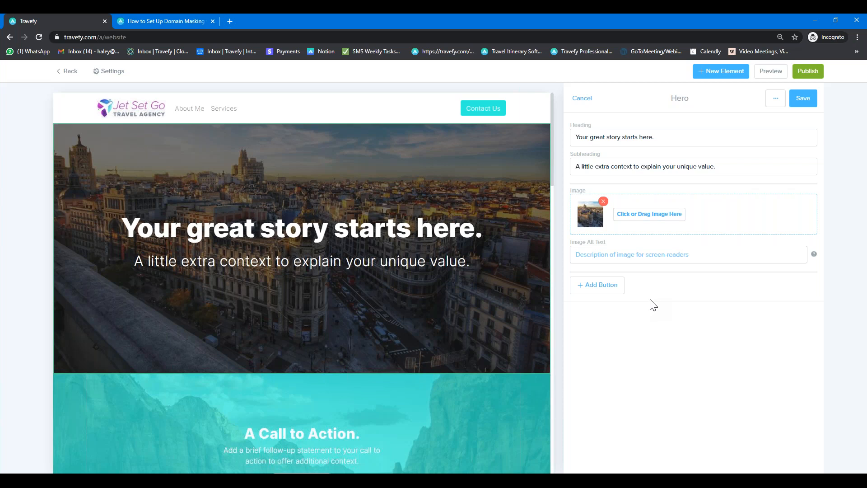
# Step: Enter 'London Hotel' as the hero image alt text and save the Hero section
pyautogui.click(587, 252)
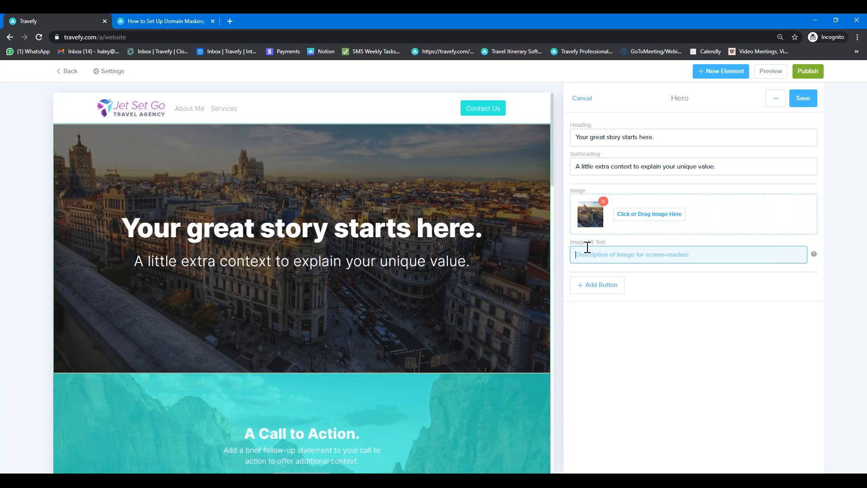
pyautogui.write('London Hotel Name')
pyautogui.press('BackSpace')
pyautogui.press('BackSpace')
pyautogui.press('BackSpace')
pyautogui.press('BackSpace')
pyautogui.press('BackSpace')
pyautogui.write('"Name')
pyautogui.press('BackSpace')
pyautogui.press('BackSpace')
pyautogui.press('BackSpace')
pyautogui.press('BackSpace')
pyautogui.press('BackSpace')
pyautogui.click(807, 102)
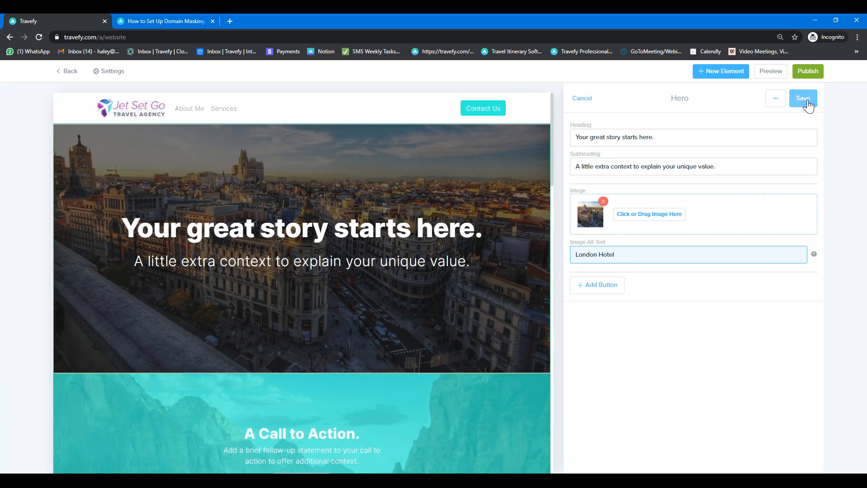
pyautogui.click(806, 100)
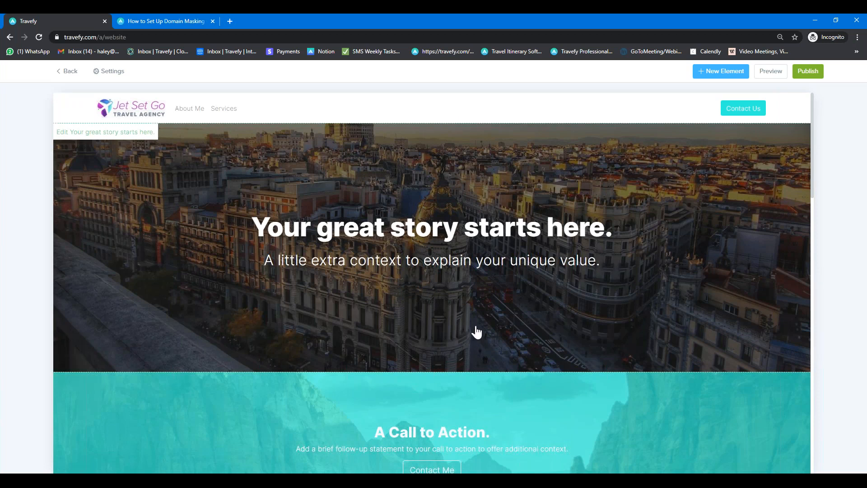
pyautogui.scroll(-2, 474, 333)
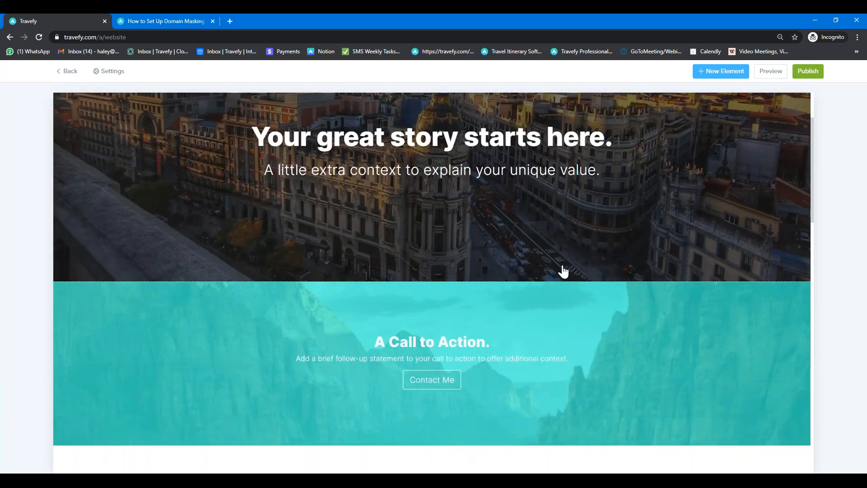
pyautogui.scroll(2, 566, 270)
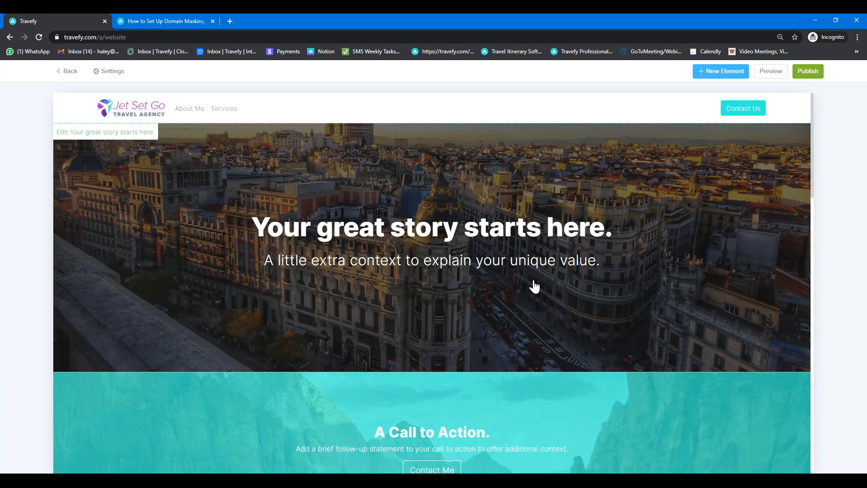
pyautogui.scroll(-2, 534, 286)
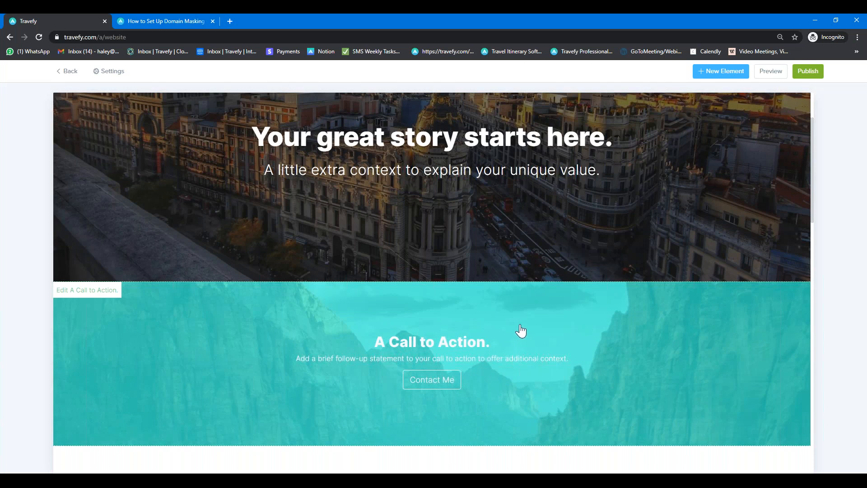
pyautogui.scroll(2, 524, 329)
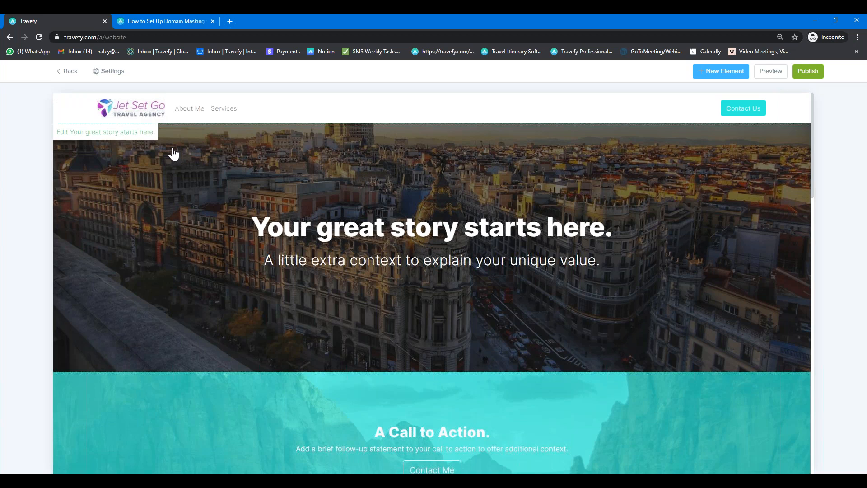
# Step: Review the navbar logo and menu items, save the navbar, and open site settings
pyautogui.click(130, 116)
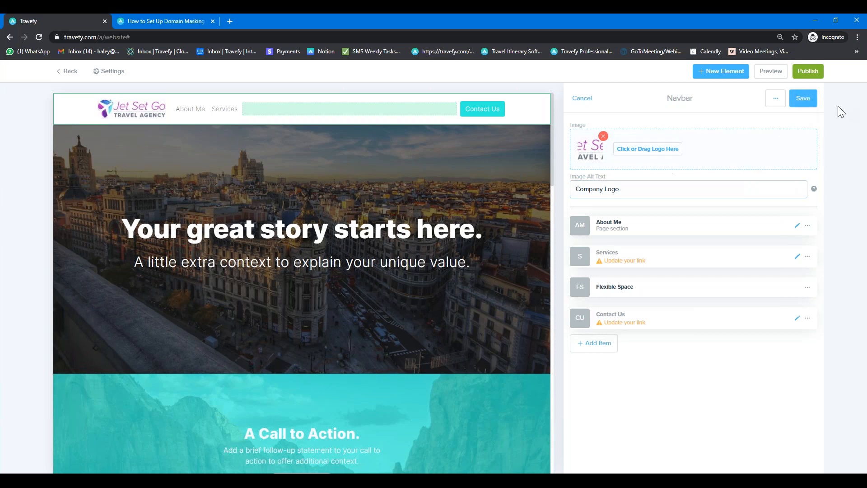
pyautogui.click(804, 98)
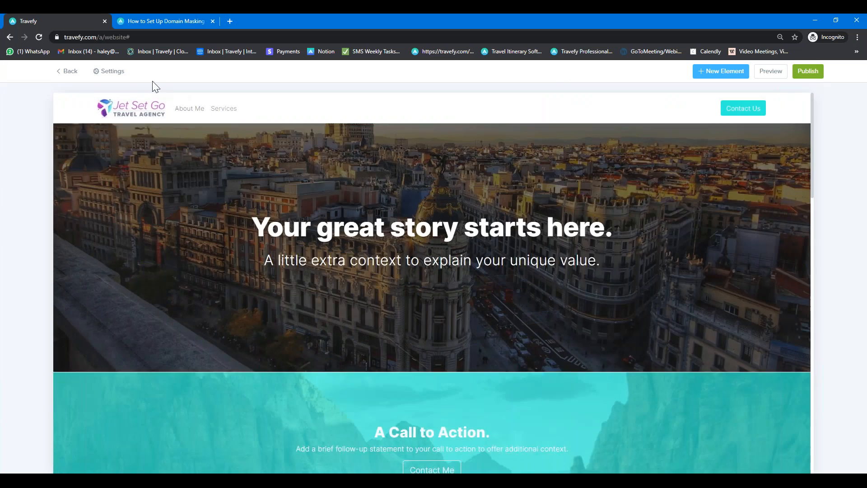
pyautogui.click(113, 76)
# Step: Preview the site in the Kaizen and Stellar themes, then return to Azure
pyautogui.click(678, 131)
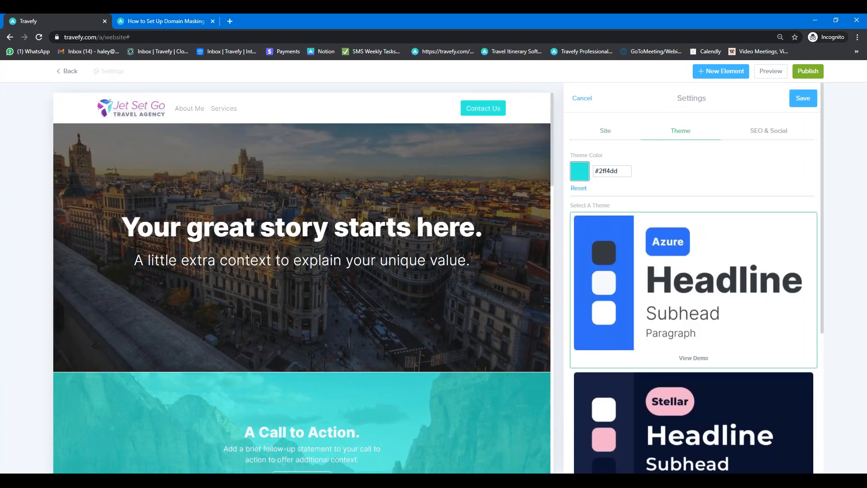
pyautogui.scroll(-3, 664, 289)
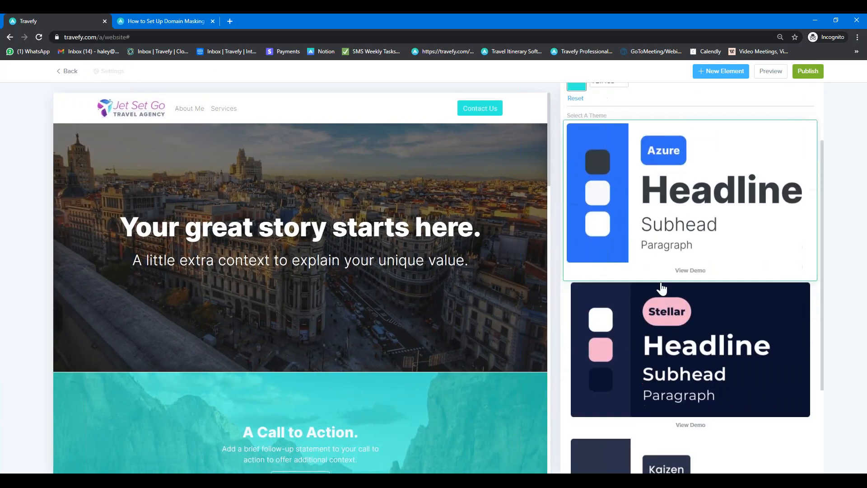
pyautogui.scroll(-2, 669, 300)
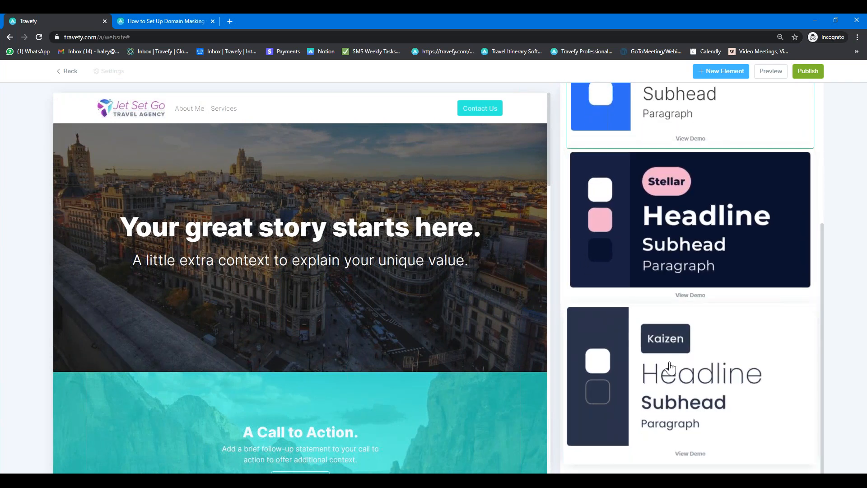
pyautogui.click(671, 368)
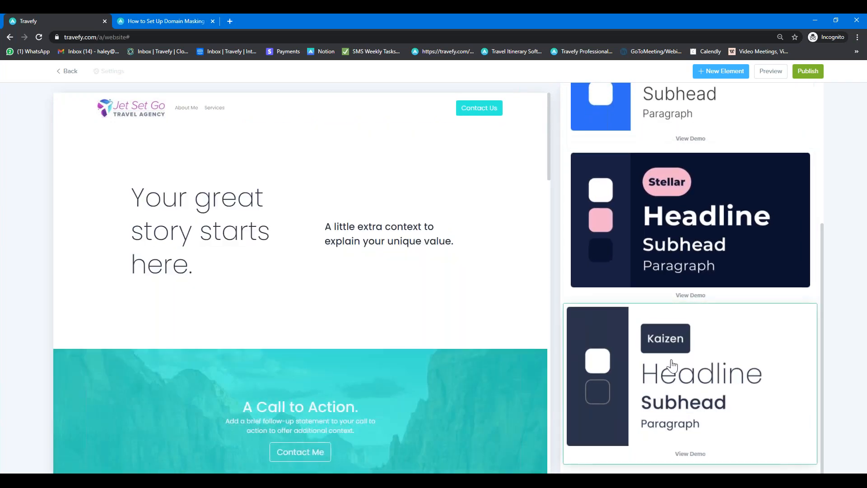
pyautogui.click(669, 257)
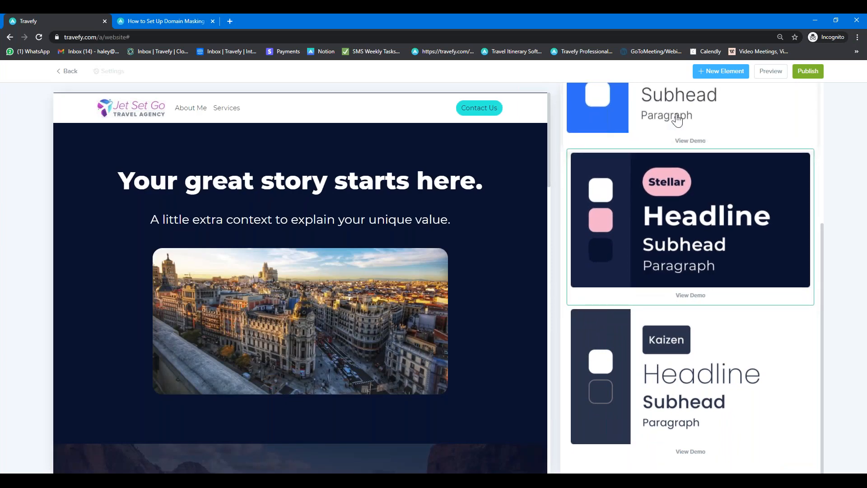
pyautogui.click(672, 115)
pyautogui.scroll(2, 671, 145)
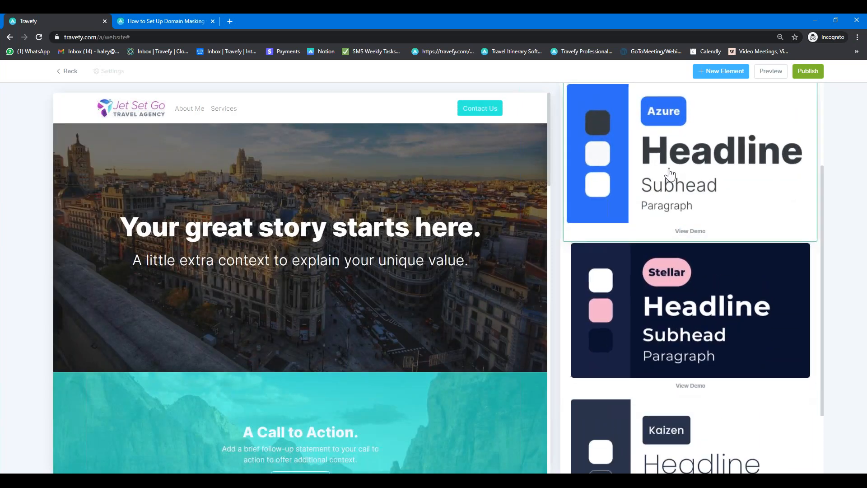
# Step: Try the Stellar and Kaizen themes, check the preview, and save the #2ff4dd theme settings
pyautogui.click(664, 316)
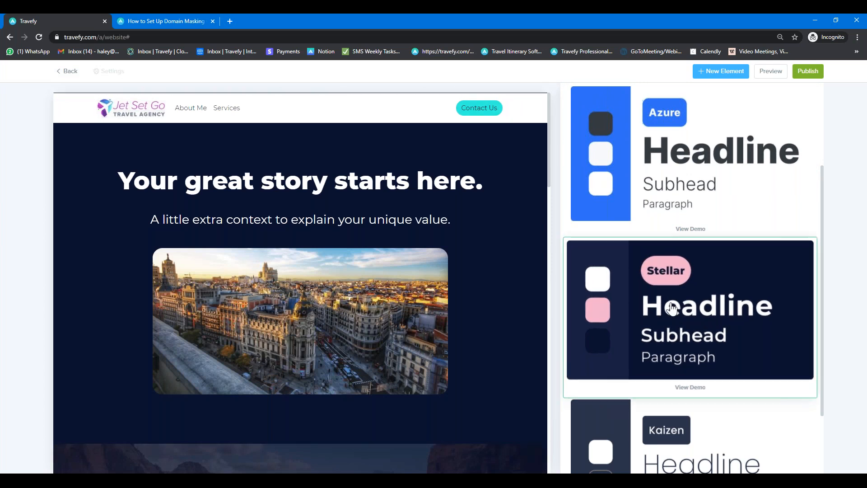
pyautogui.scroll(-2, 668, 306)
pyautogui.click(680, 381)
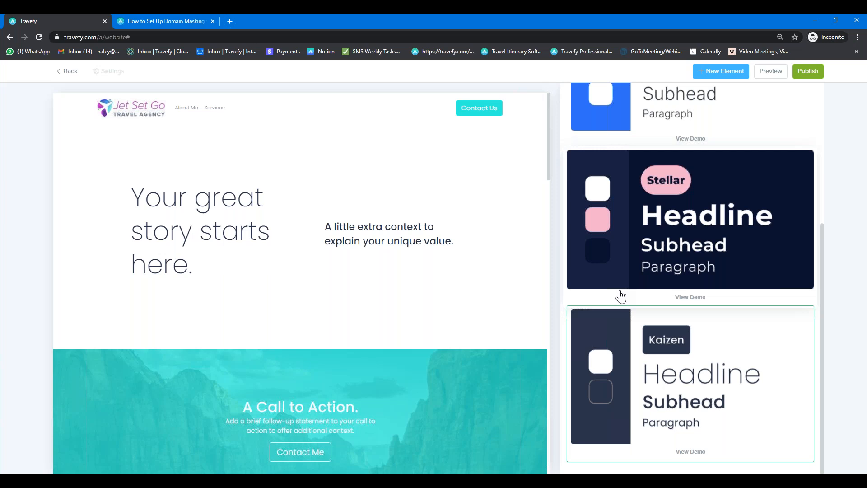
pyautogui.scroll(5, 625, 294)
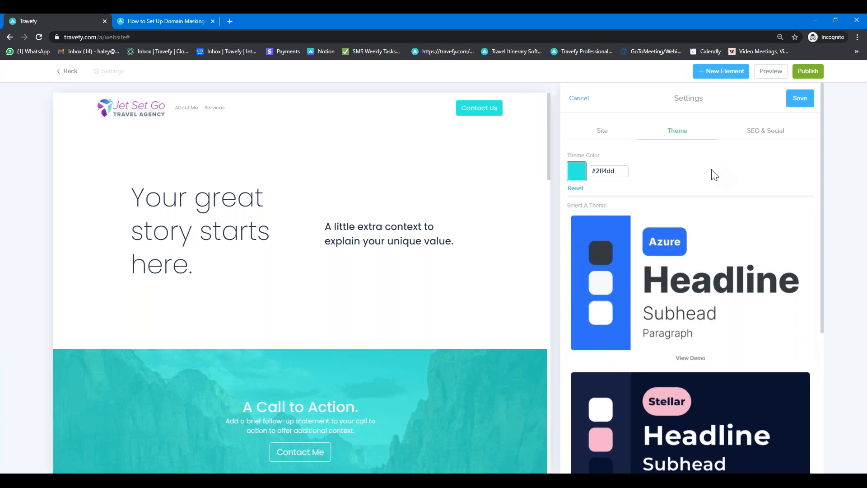
pyautogui.scroll(-4, 461, 261)
pyautogui.scroll(-14, 461, 262)
pyautogui.scroll(-8, 461, 263)
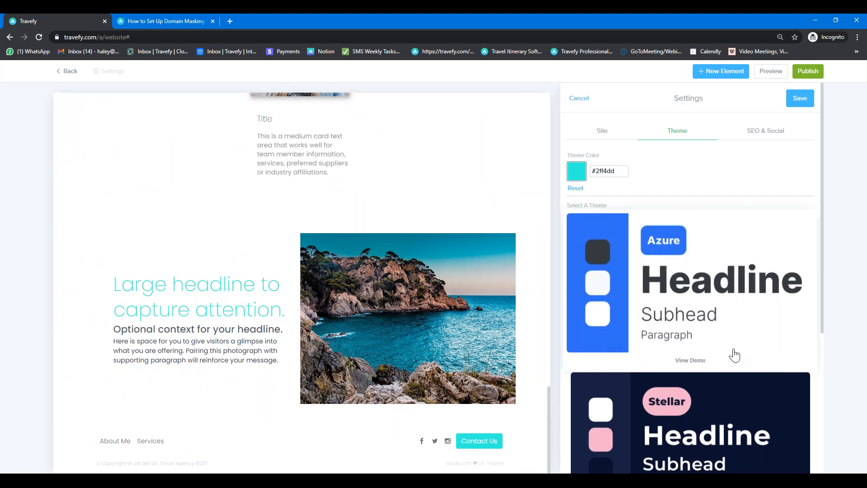
pyautogui.click(799, 100)
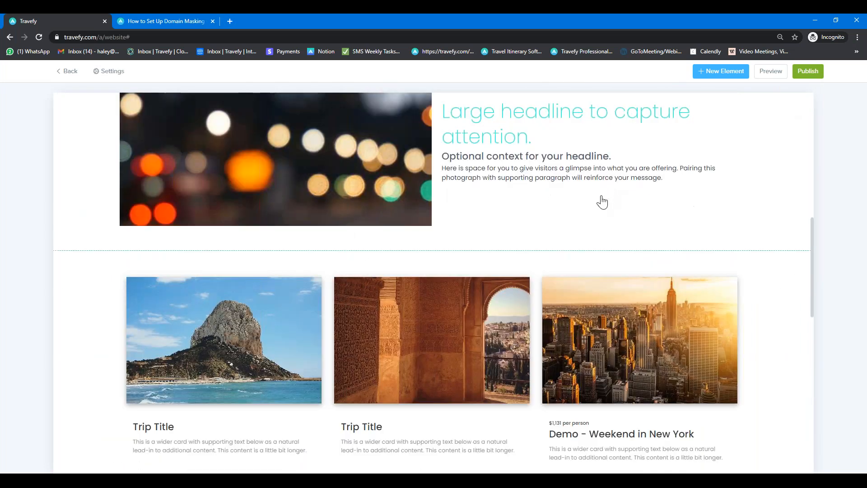
# Step: Preview the finished website, then present the Travefy Pricing slide full screen in Google Slides
pyautogui.scroll(10, 566, 219)
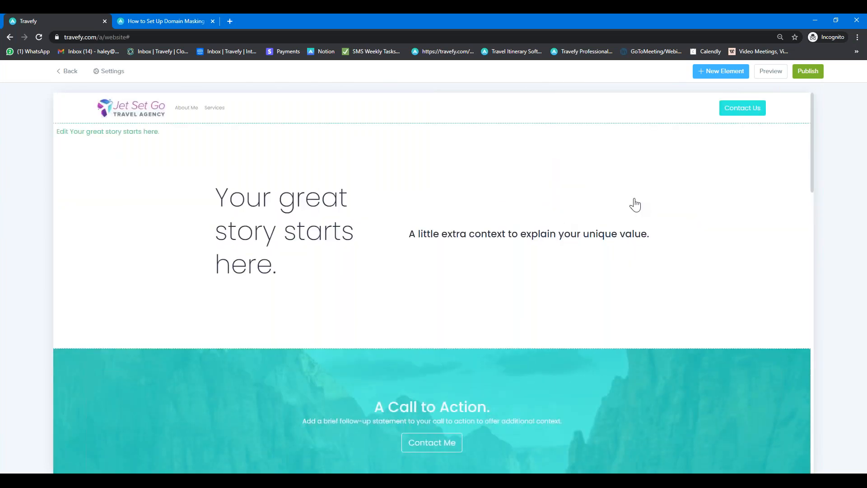
pyautogui.click(772, 72)
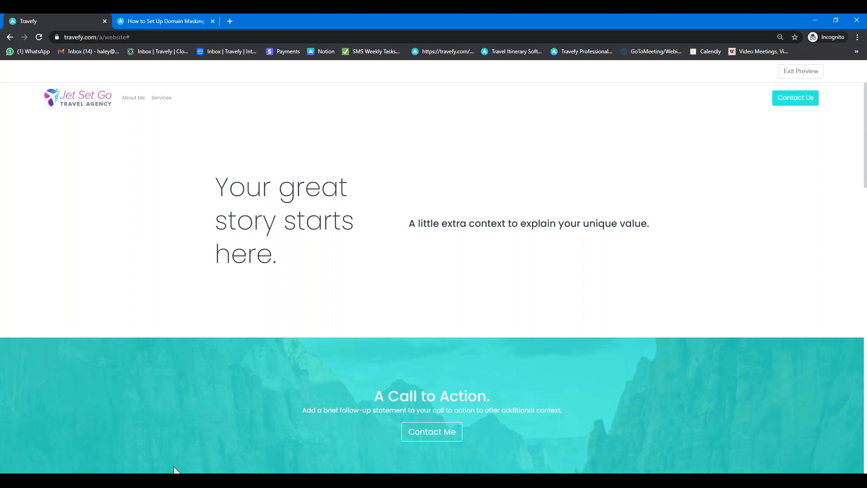
pyautogui.click(291, 459)
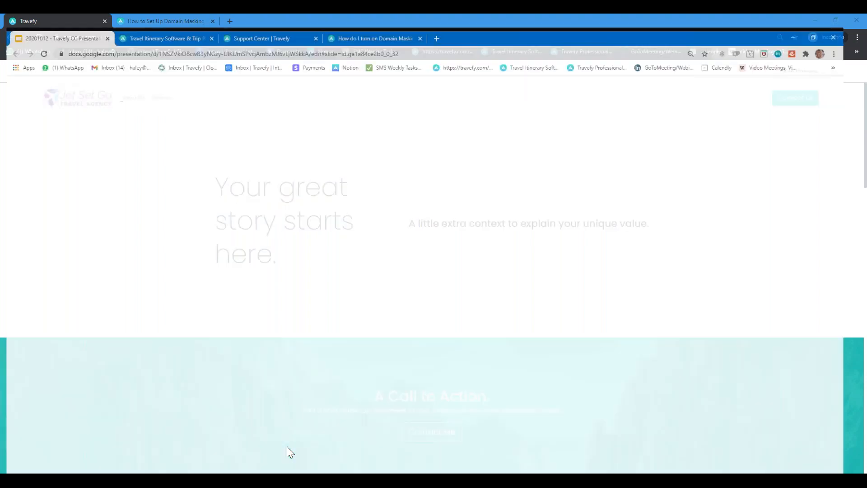
pyautogui.click(40, 413)
pyautogui.click(773, 78)
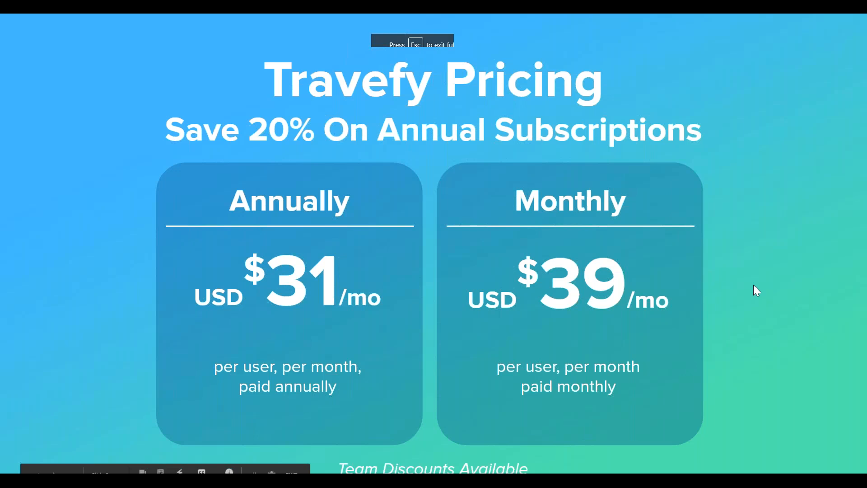